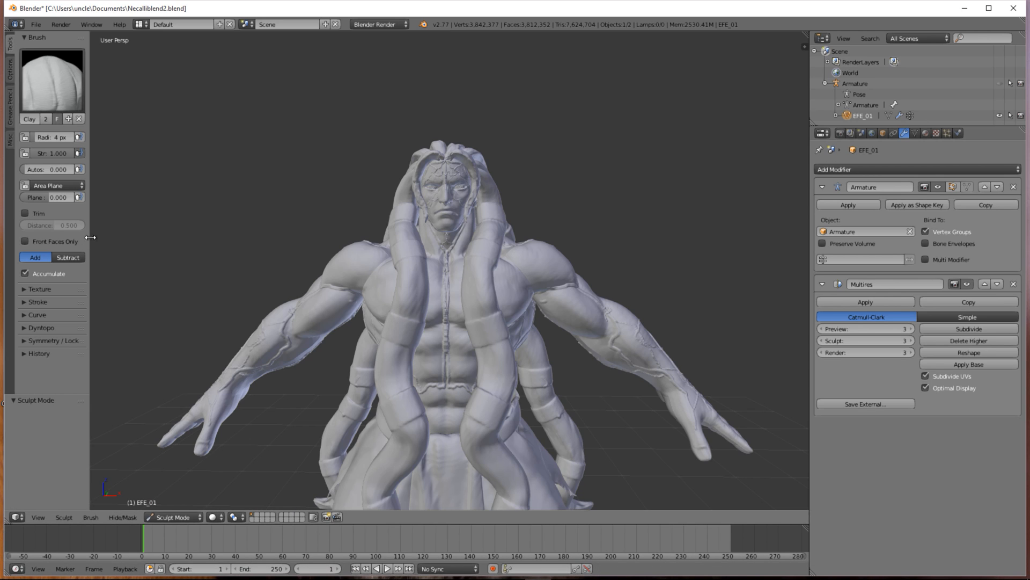
# - Show the dynamic topology settings and inspect the sculpted character's face, torso and arms from several angles
pyautogui.click(57, 326)
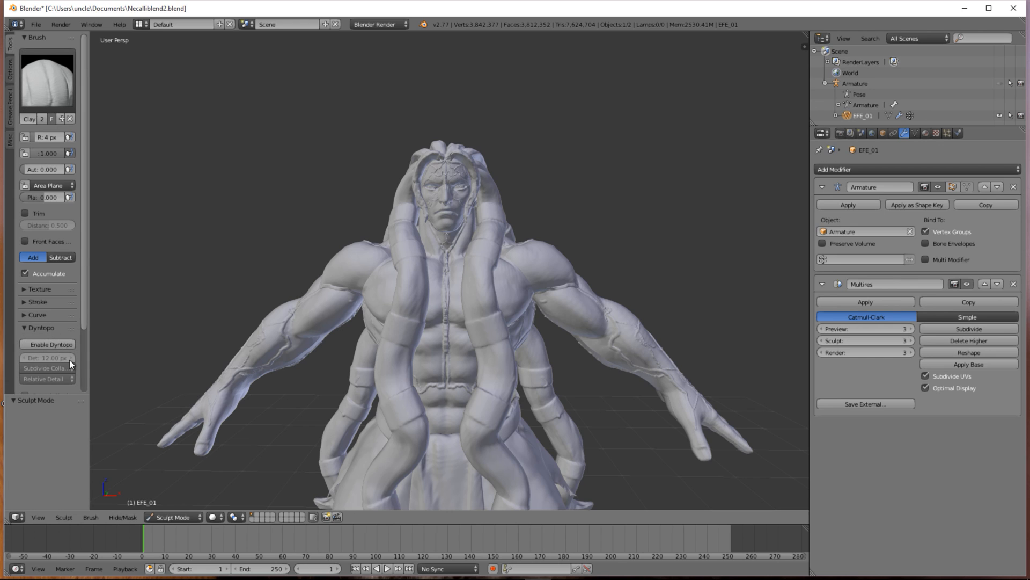
pyautogui.moveTo(86, 312); pyautogui.dragTo(89, 373)
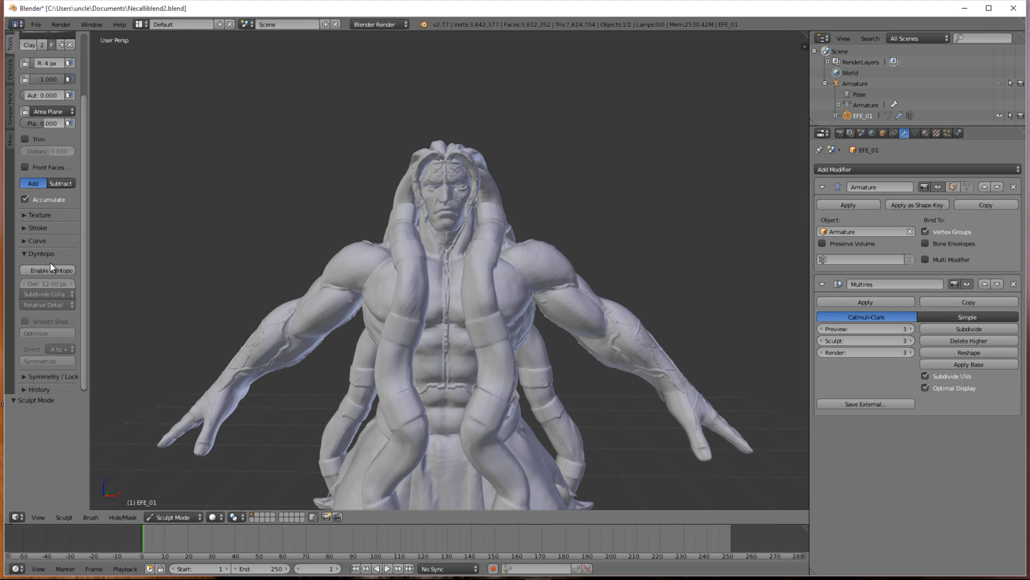
pyautogui.scroll(4, 487, 263)
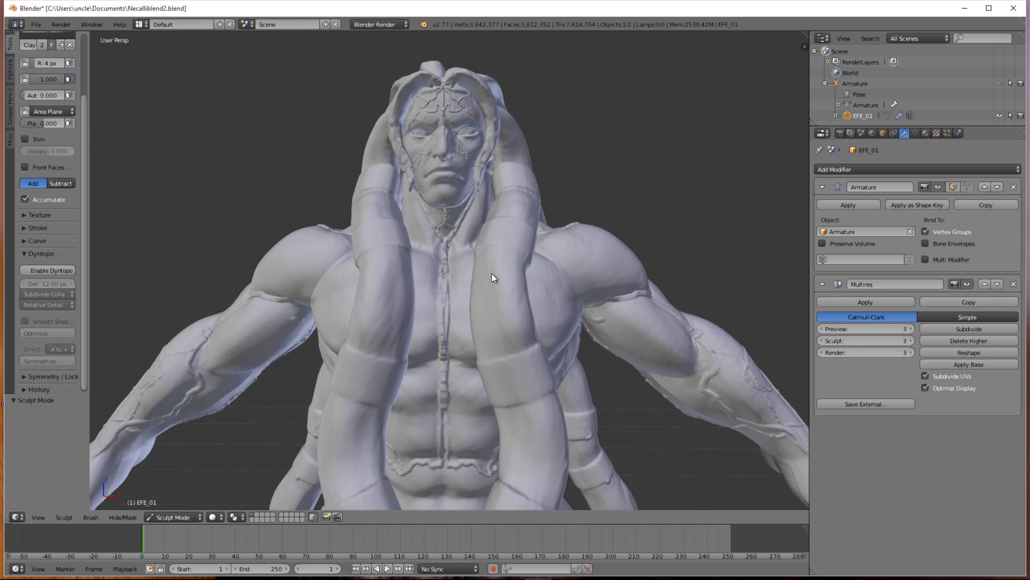
pyautogui.scroll(-4, 559, 220)
pyautogui.moveTo(558, 220)
pyautogui.mouseDown(button='middle')
pyautogui.moveTo(450, 230)
pyautogui.moveTo(361, 406)
pyautogui.moveTo(356, 324)
pyautogui.moveTo(507, 263)
pyautogui.moveTo(529, 220)
pyautogui.moveTo(605, 212)
pyautogui.mouseUp(button='middle')
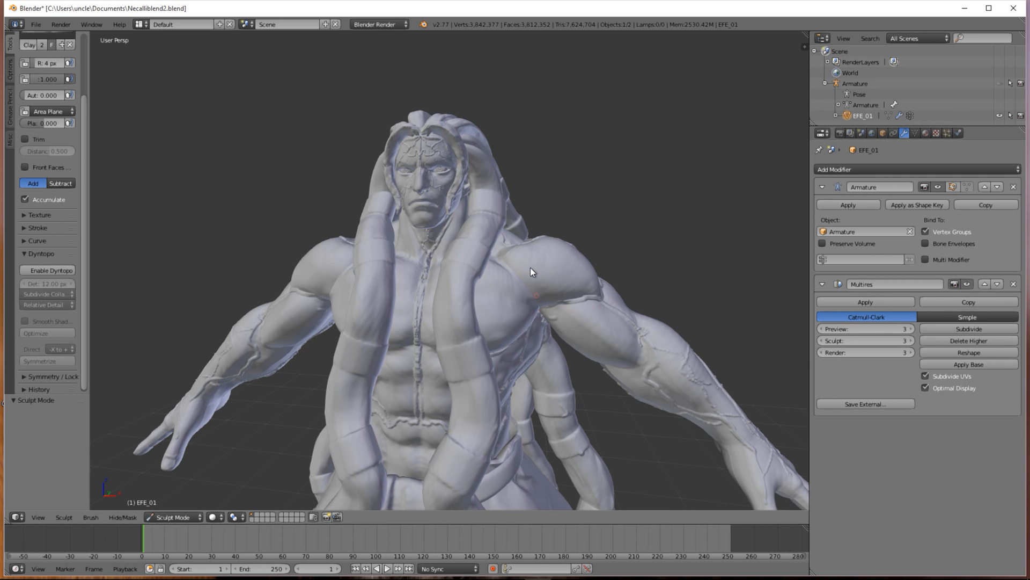
pyautogui.moveTo(401, 150)
pyautogui.mouseDown(button='middle')
pyautogui.moveTo(487, 157)
pyautogui.moveTo(411, 133)
pyautogui.mouseUp(button='middle')
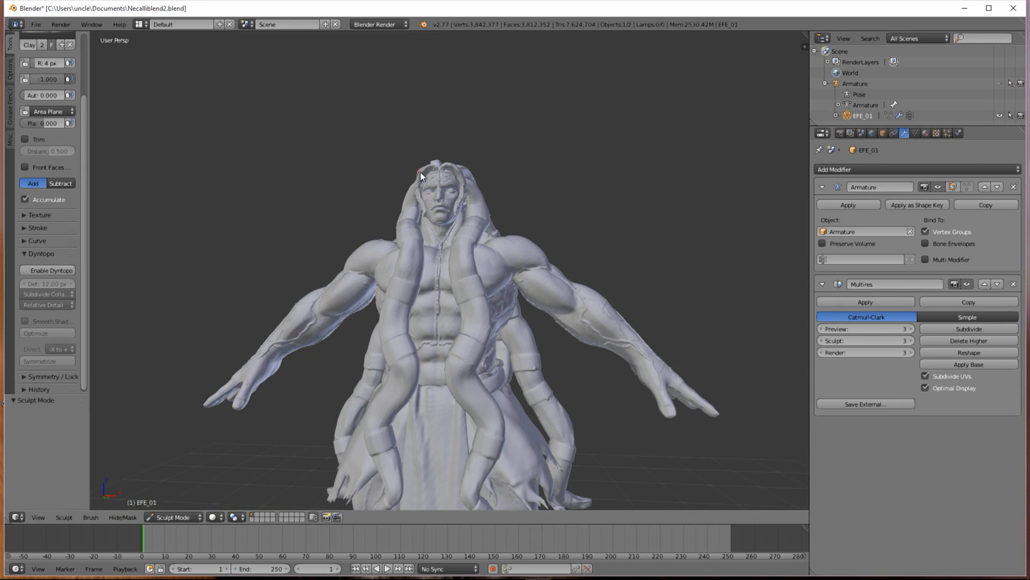
pyautogui.moveTo(420, 171); pyautogui.dragTo(449, 175, button='middle')
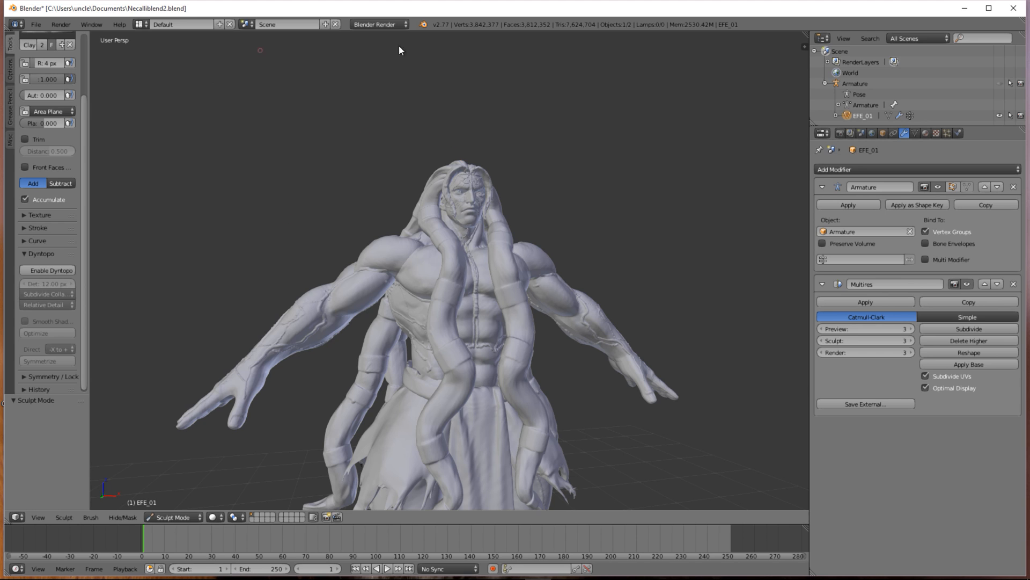
pyautogui.moveTo(339, 330); pyautogui.dragTo(424, 358, button='middle')
pyautogui.scroll(4, 472, 311)
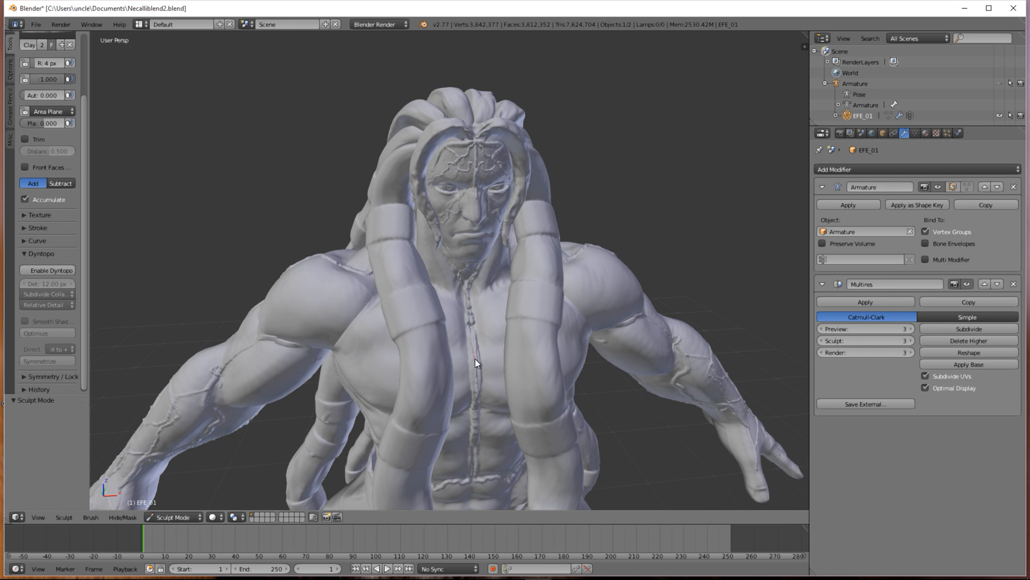
pyautogui.moveTo(468, 177)
pyautogui.mouseDown(button='middle')
pyautogui.moveTo(362, 107)
pyautogui.moveTo(288, 152)
pyautogui.moveTo(290, 92)
pyautogui.moveTo(258, 73)
pyautogui.moveTo(237, 92)
pyautogui.moveTo(254, 510)
pyautogui.moveTo(384, 194)
pyautogui.moveTo(459, 285)
pyautogui.moveTo(461, 202)
pyautogui.moveTo(272, 191)
pyautogui.mouseUp(button='middle')
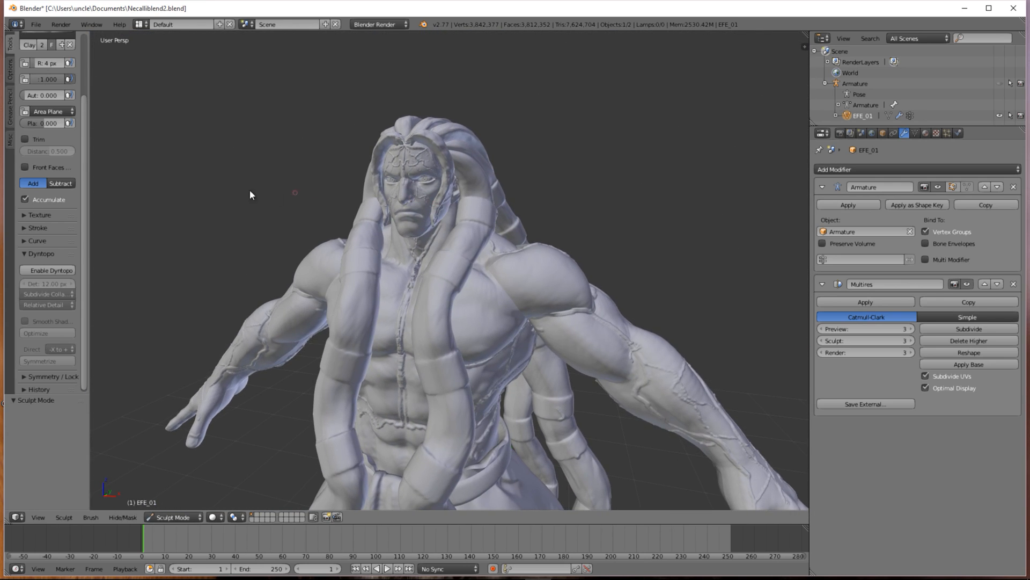
# - Import the FBX model EFE_01.FBX from the G:\SFVModding folder into the scene
pyautogui.click(36, 24)
pyautogui.click(38, 25)
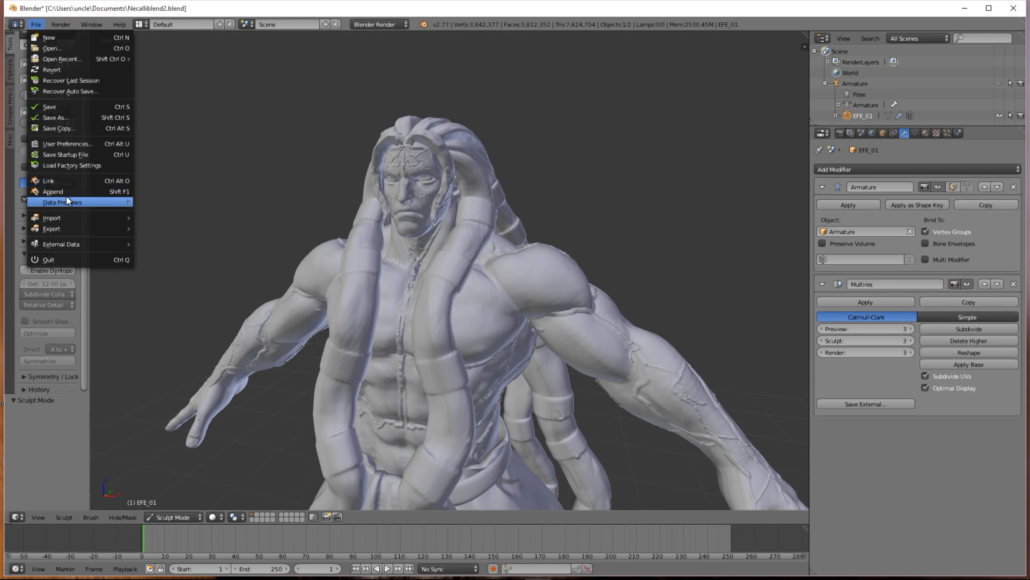
pyautogui.moveTo(69, 220)
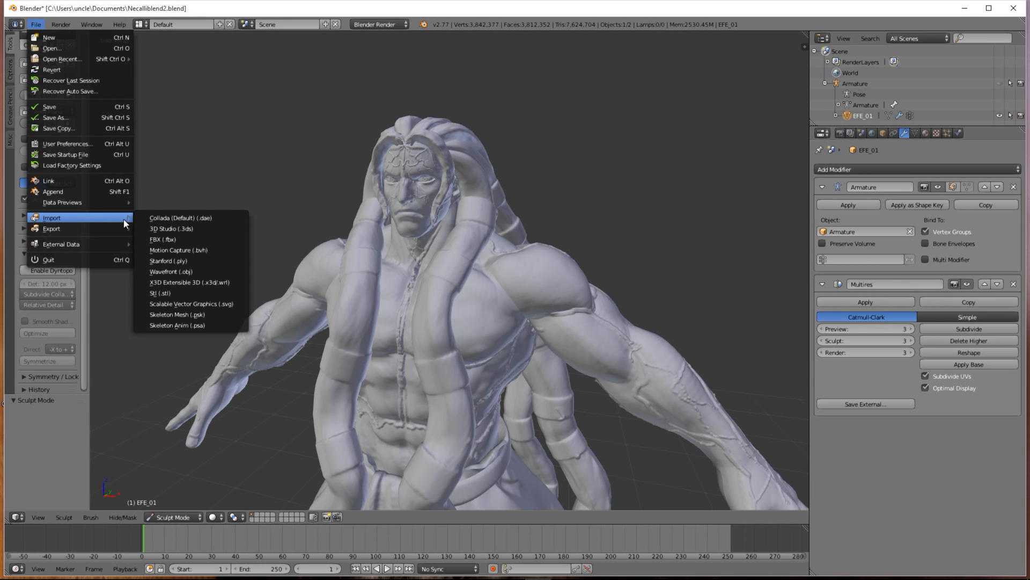
pyautogui.click(159, 240)
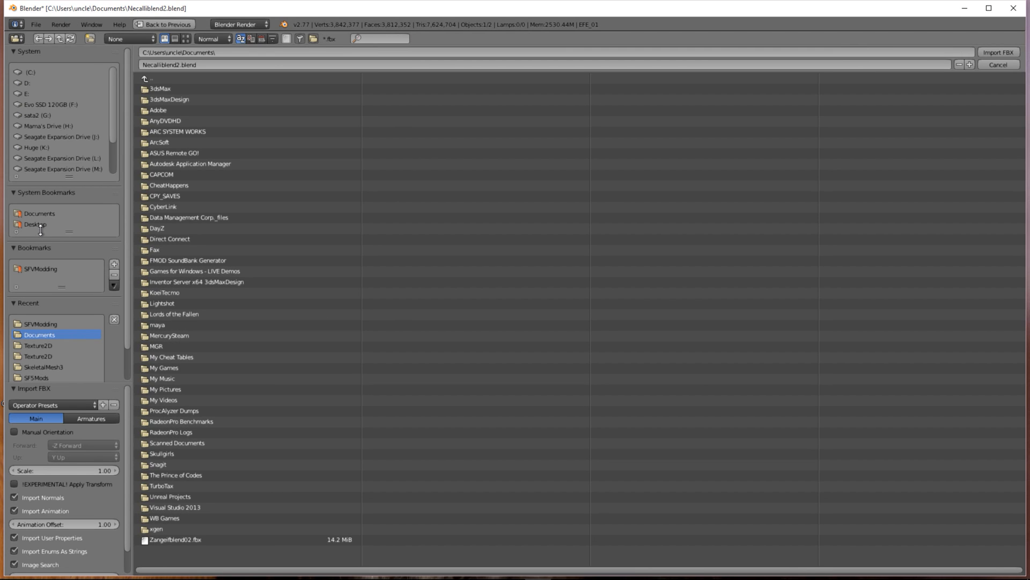
pyautogui.click(32, 324)
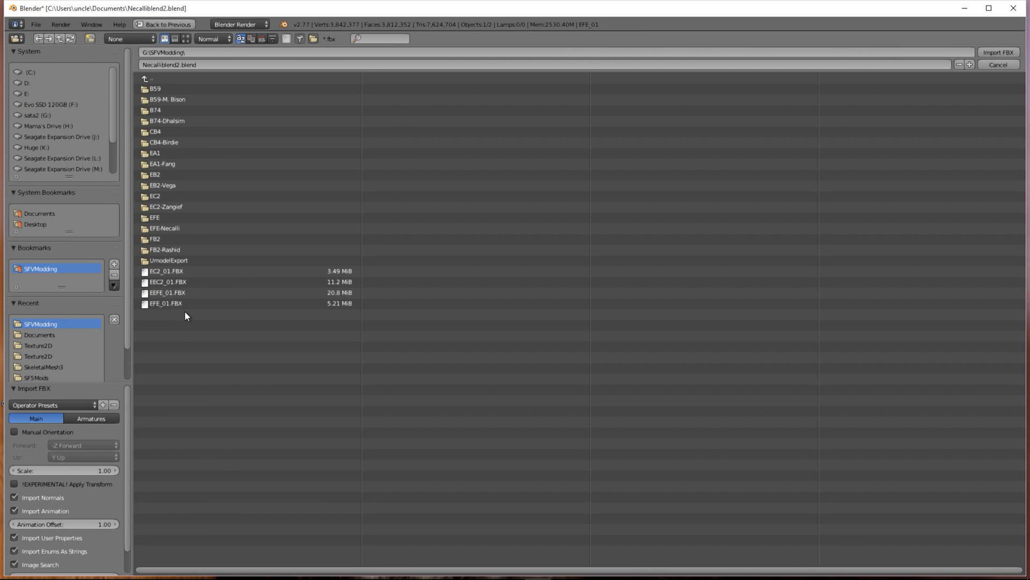
pyautogui.click(166, 302)
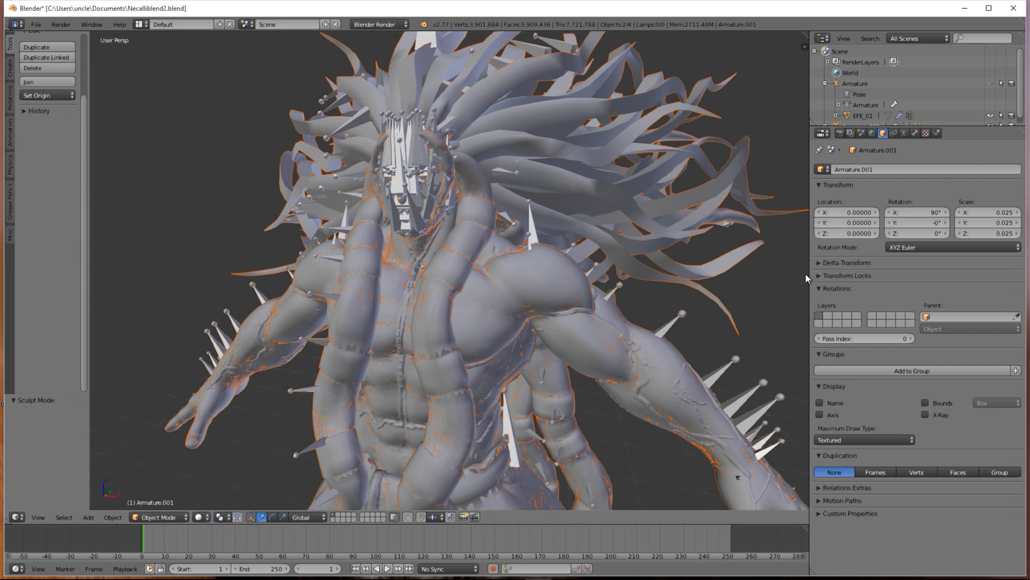
# - Hide the imported Armature.001 rig and select its child mesh EFE_01.001
pyautogui.scroll(-1, 870, 120)
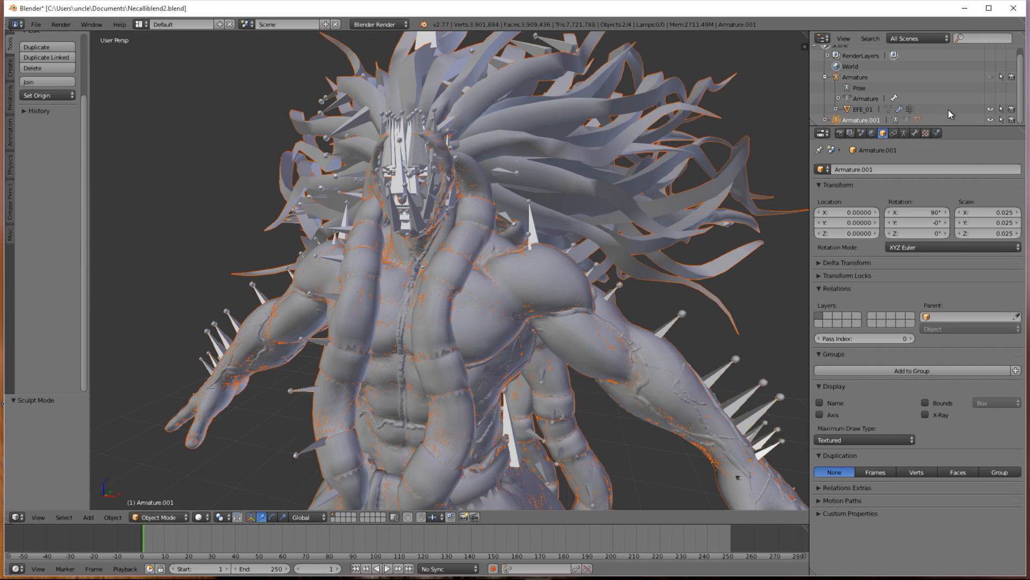
pyautogui.click(825, 120)
pyautogui.scroll(-2, 953, 105)
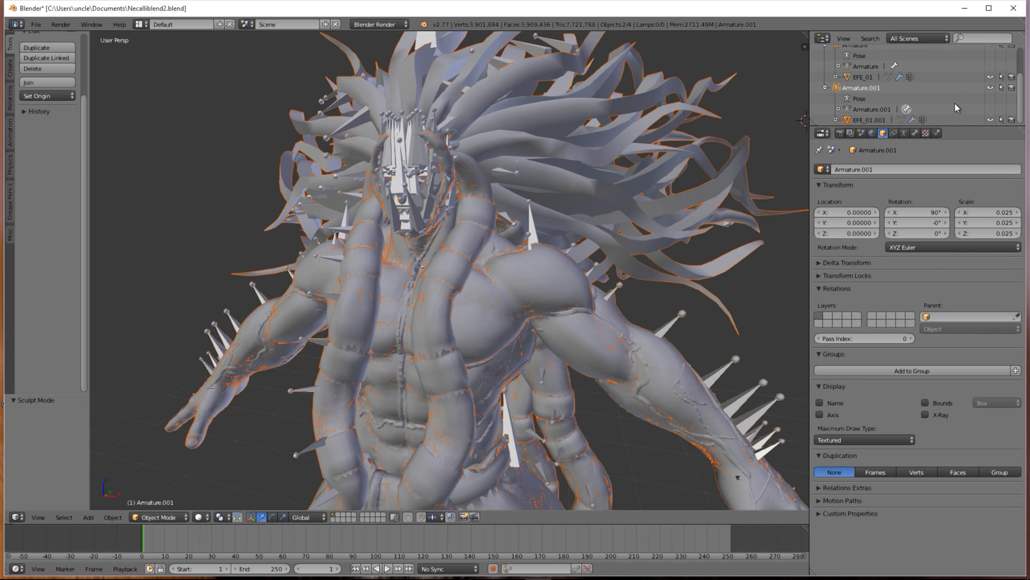
pyautogui.click(991, 87)
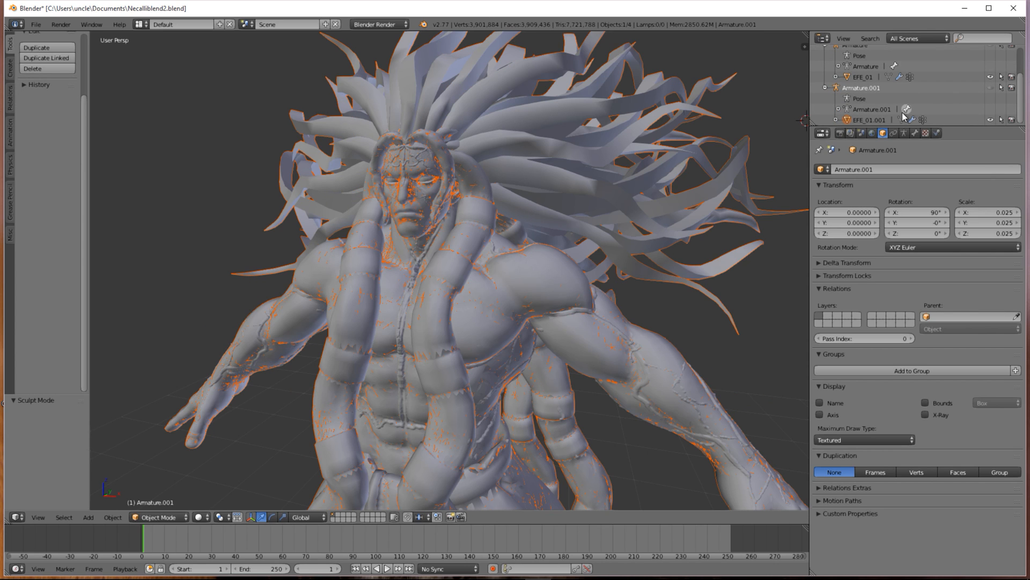
pyautogui.click(872, 119)
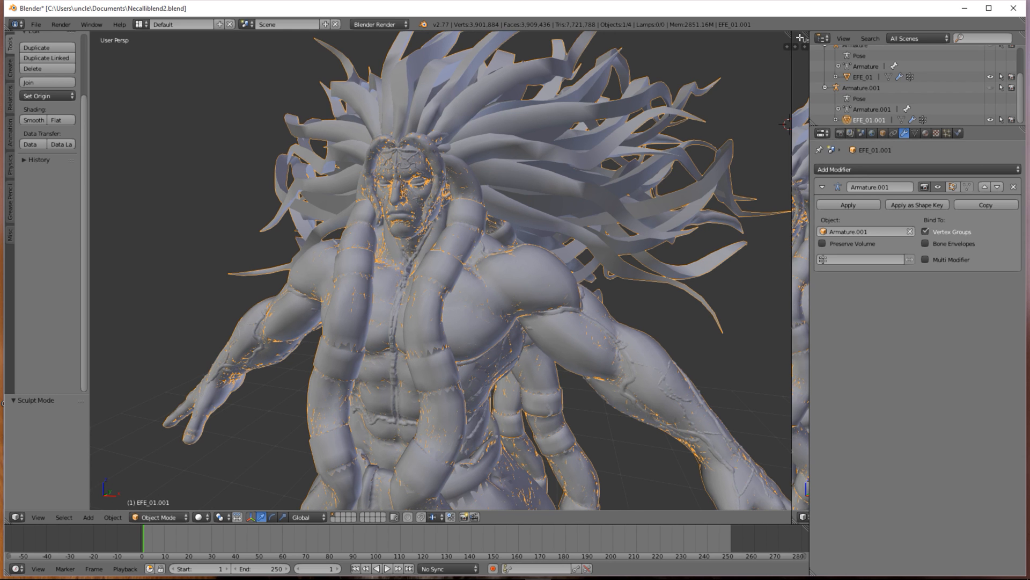
# - Split the 3D view into two side-by-side areas and switch one of them to the UV/Image Editor
pyautogui.moveTo(806, 37); pyautogui.dragTo(417, 97)
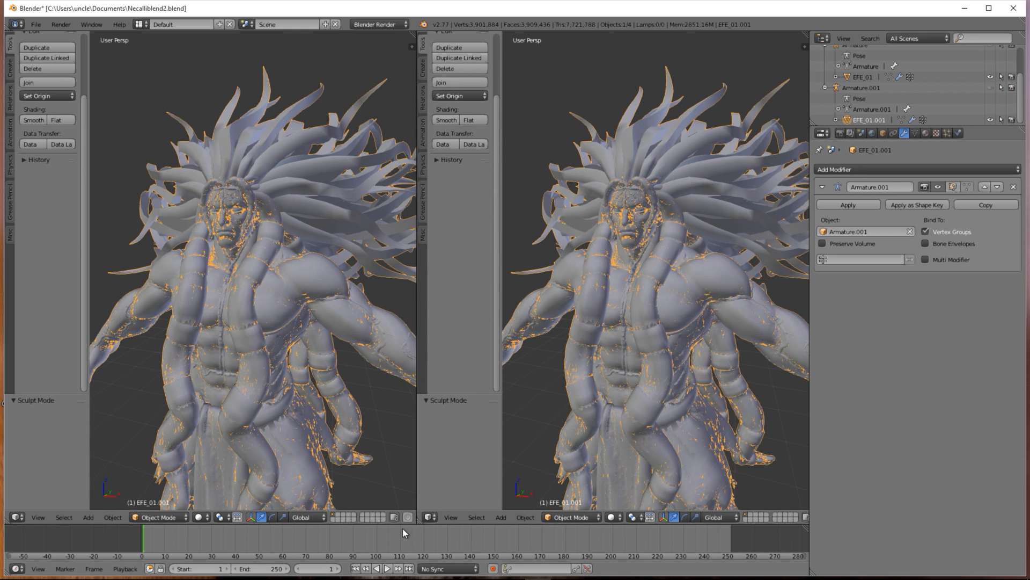
pyautogui.click(431, 516)
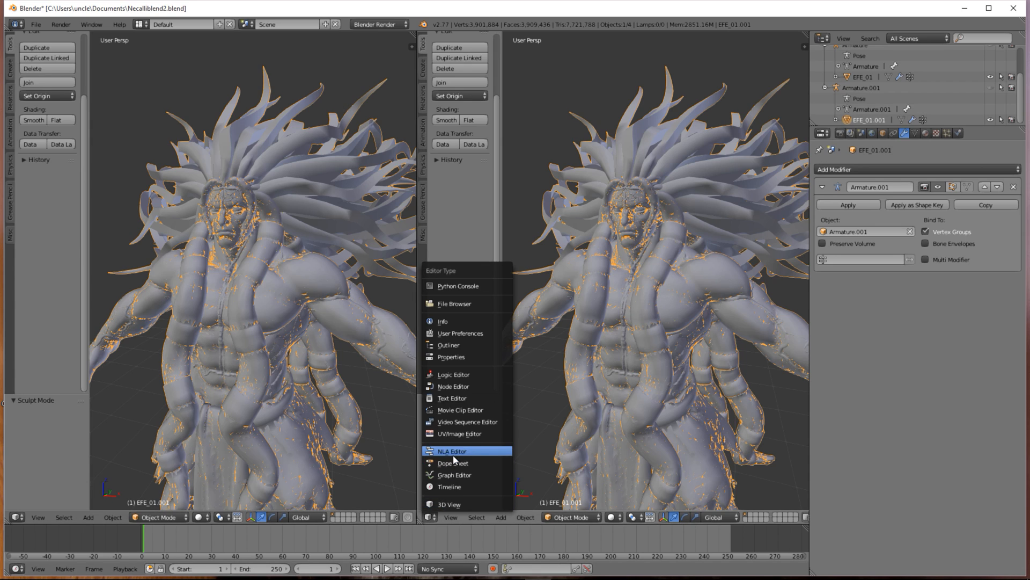
pyautogui.click(447, 434)
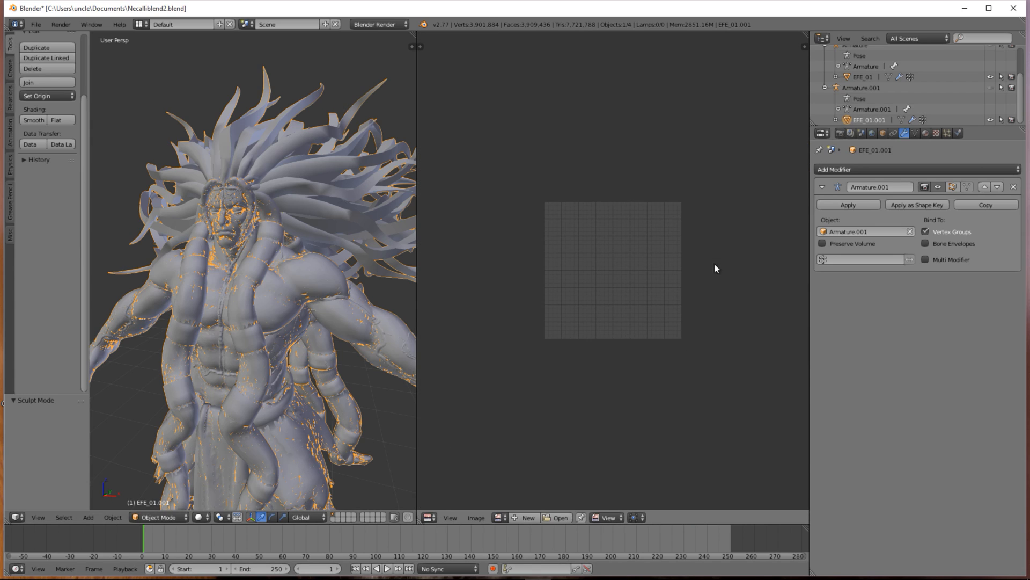
pyautogui.scroll(4, 590, 246)
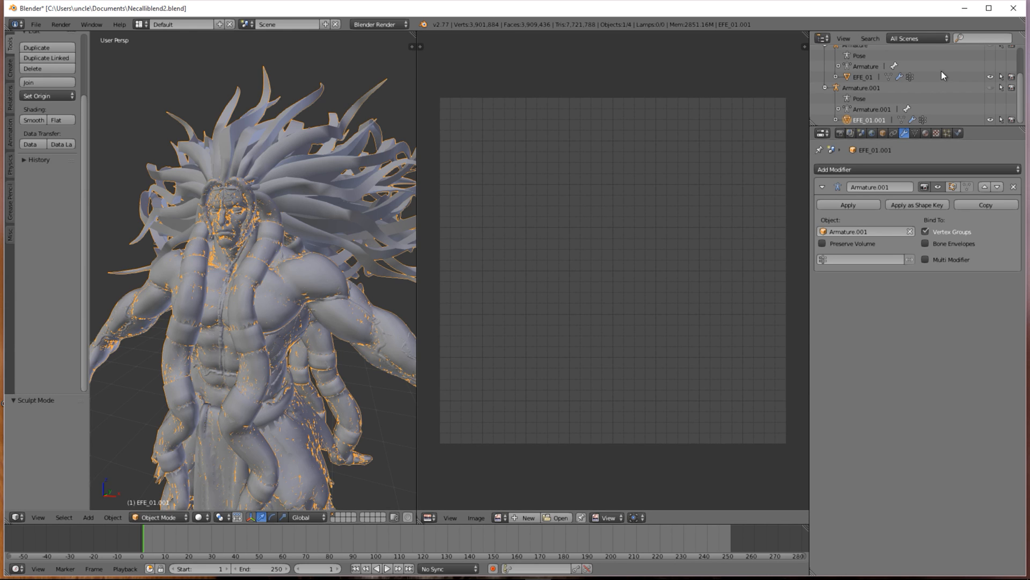
# - Hide the original sculpted mesh EFE_01 and merge the UV/Image Editor area back into the 3D view
pyautogui.click(989, 77)
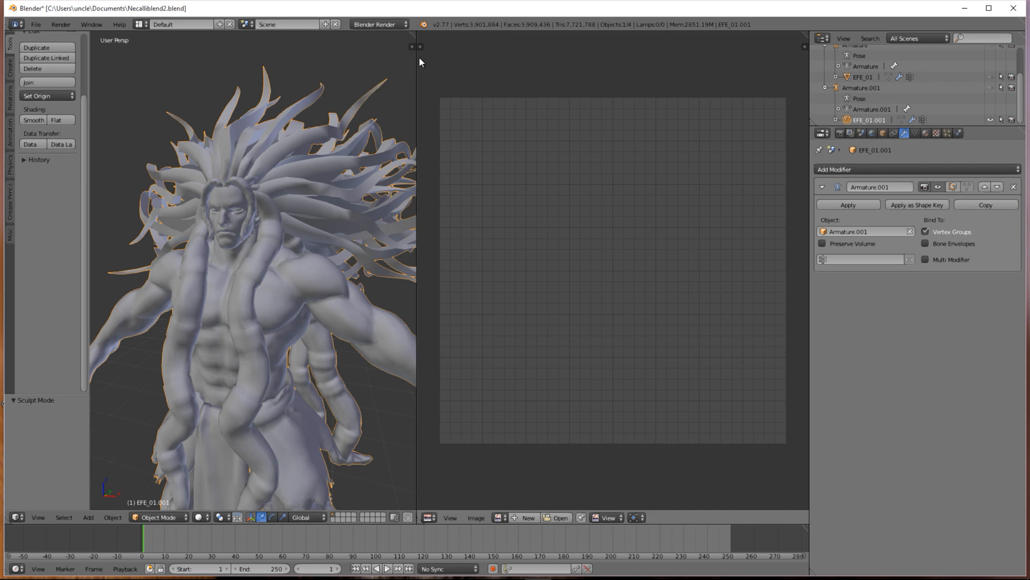
pyautogui.moveTo(415, 33)
pyautogui.mouseDown()
pyautogui.moveTo(443, 39)
pyautogui.moveTo(421, 35)
pyautogui.mouseUp()
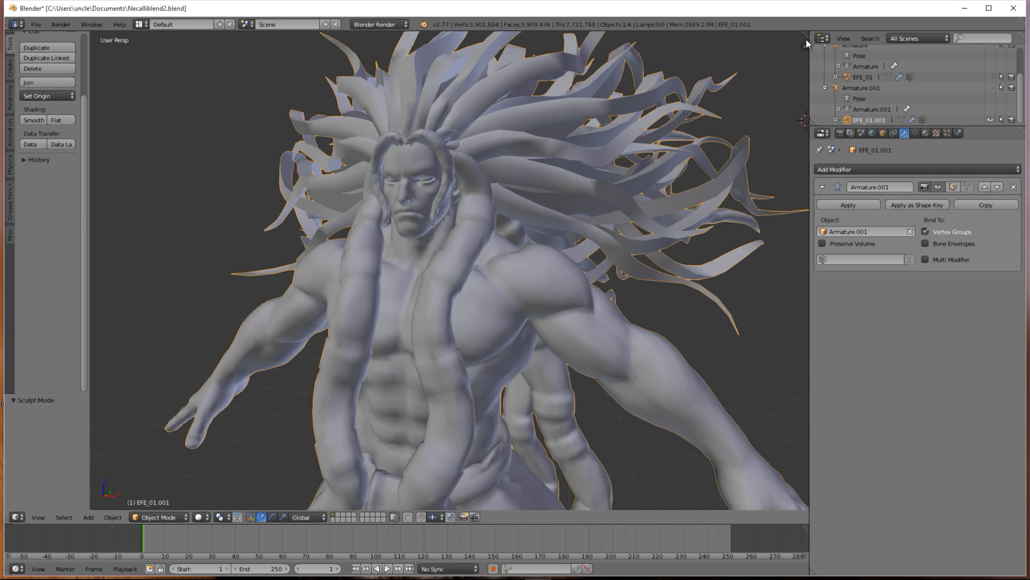
# - Divide the 3D view vertically again and set up an enlarged UV/Image Editor beside it
pyautogui.moveTo(805, 41); pyautogui.dragTo(446, 87)
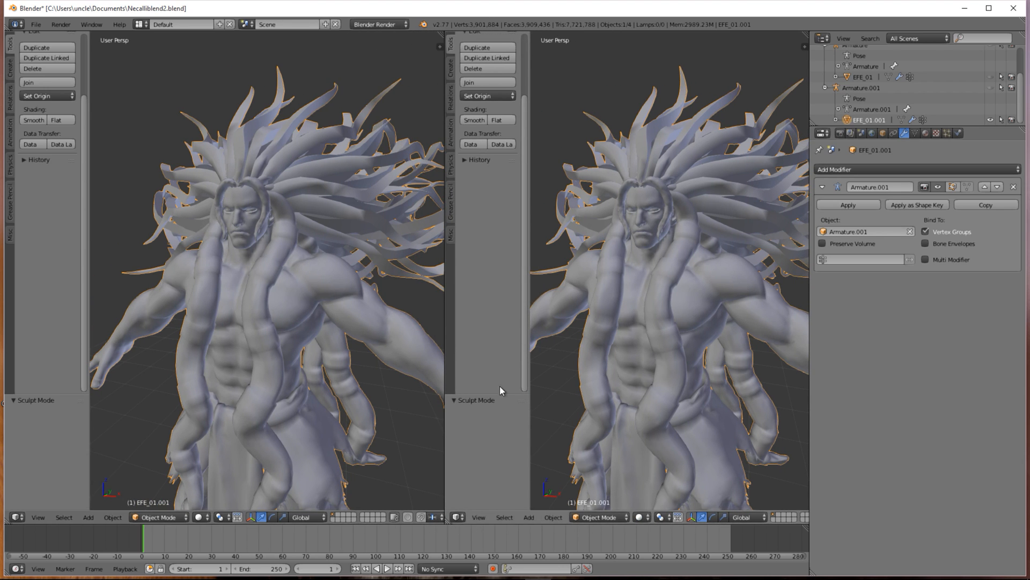
pyautogui.click(456, 516)
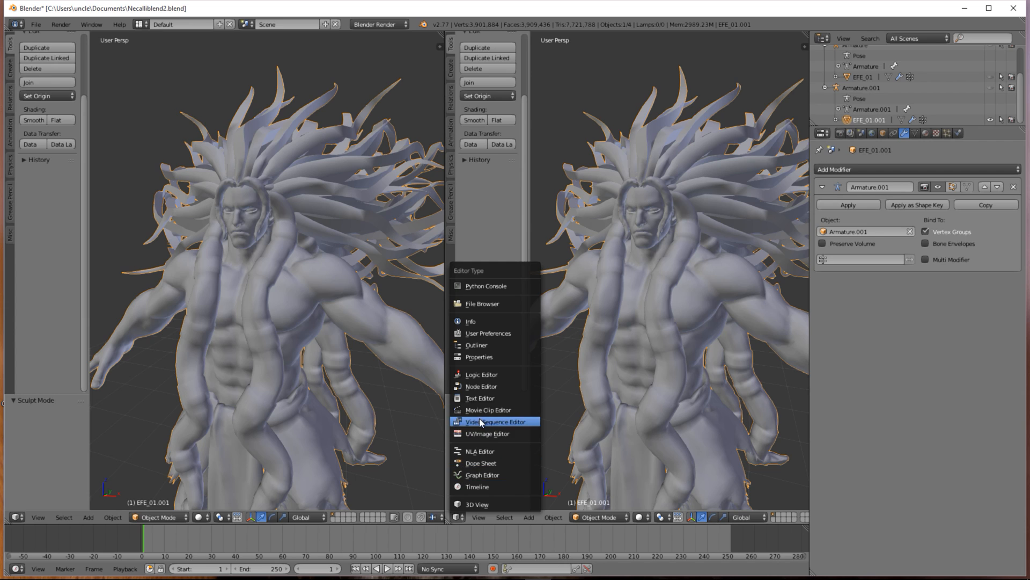
pyautogui.click(477, 432)
pyautogui.scroll(5, 597, 294)
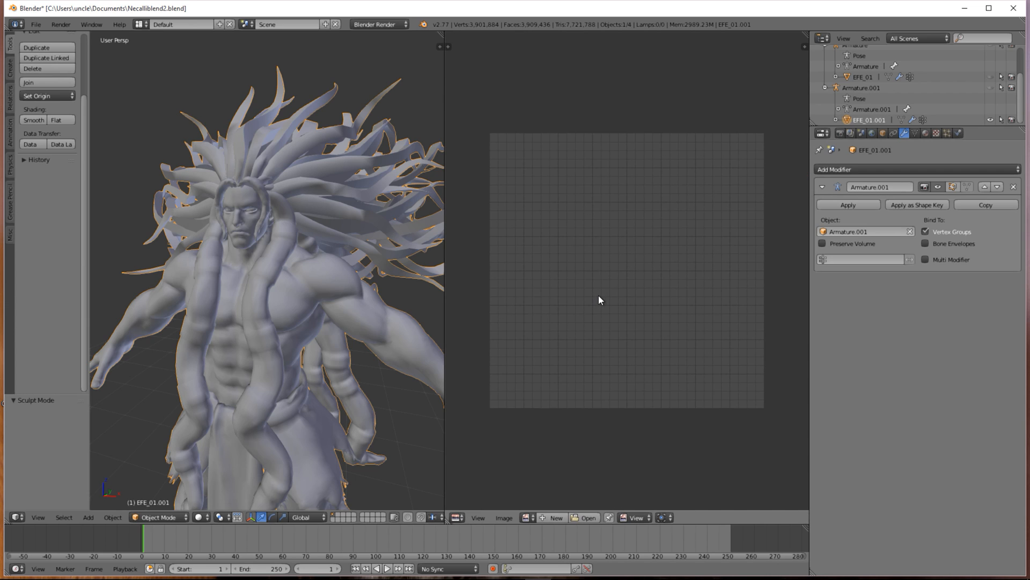
pyautogui.scroll(-1, 597, 295)
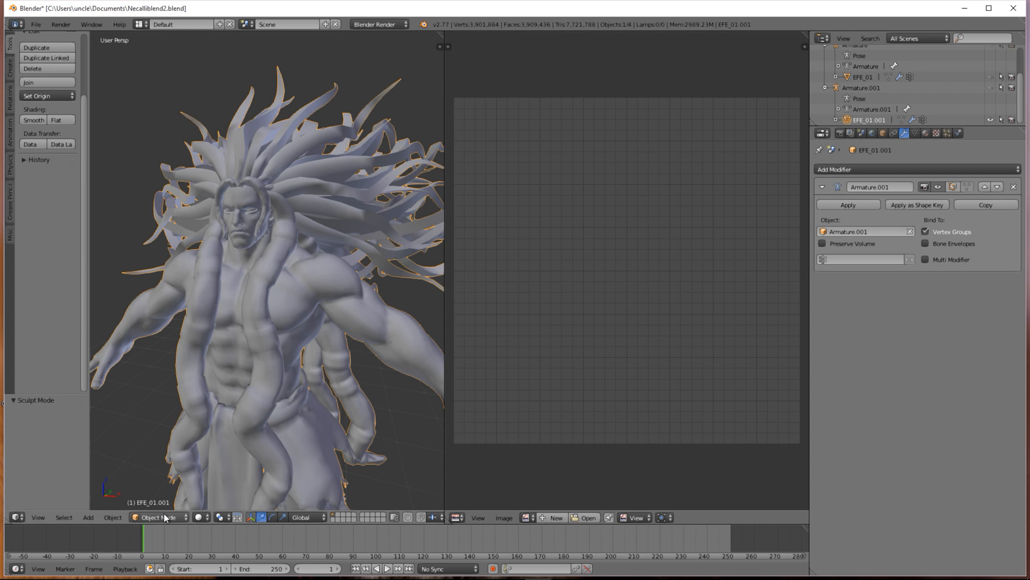
# - Enter Edit Mode on EFE_01.001 and, with the whole mesh selected, deselect the faces of the CM_EFE_01_E00_Lenz.001 material
pyautogui.click(138, 518)
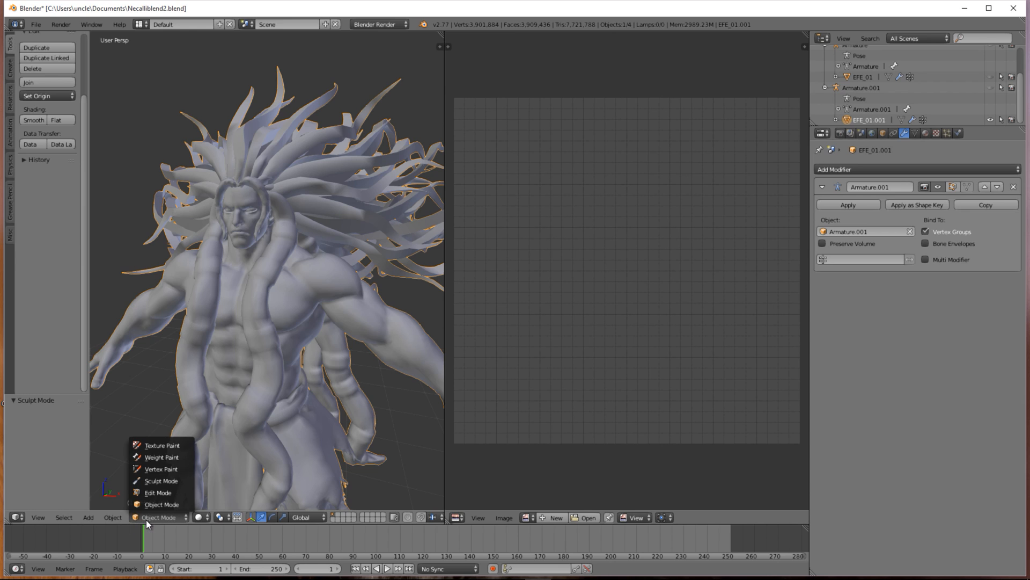
pyautogui.click(159, 492)
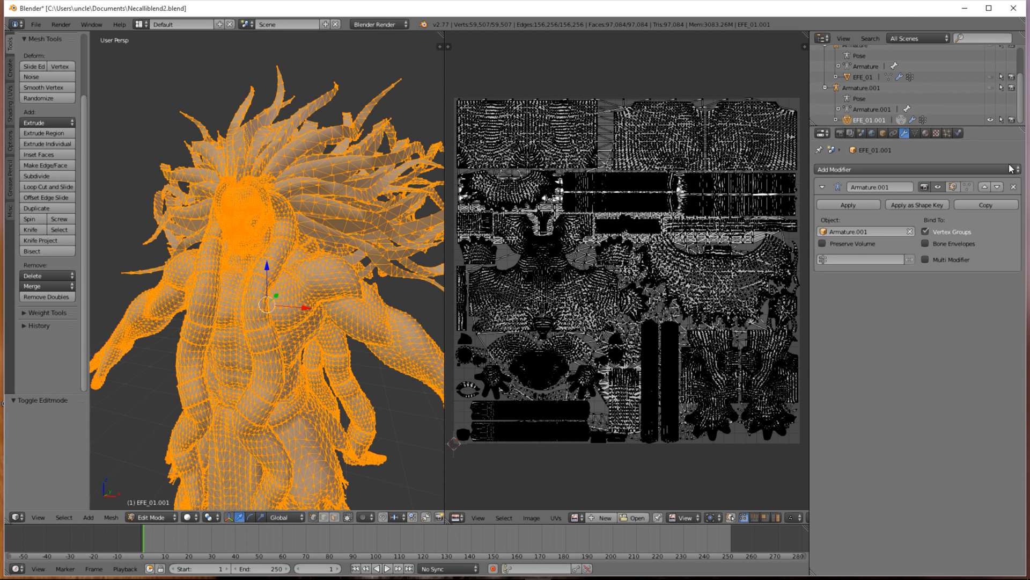
pyautogui.click(926, 134)
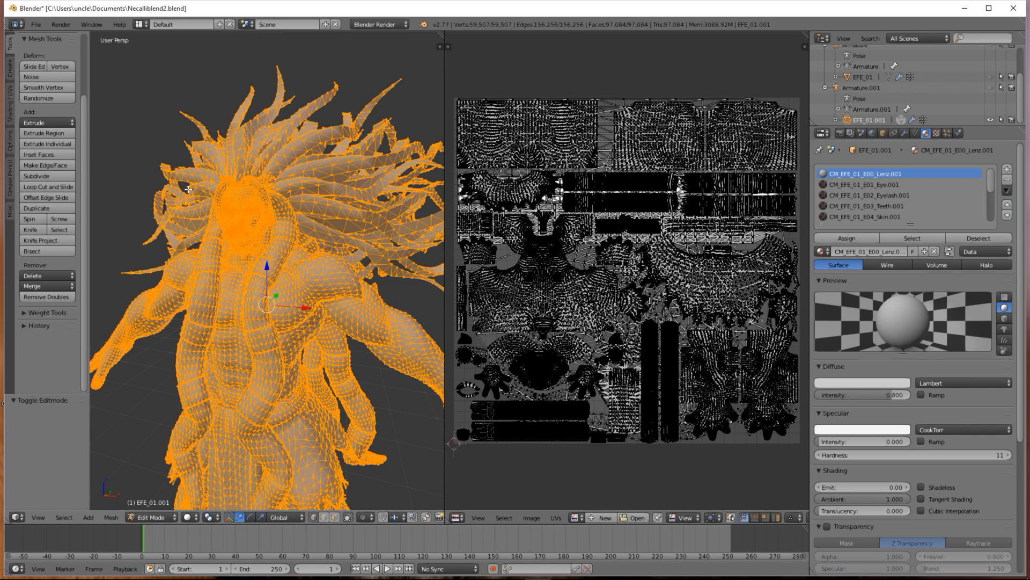
pyautogui.press('a')
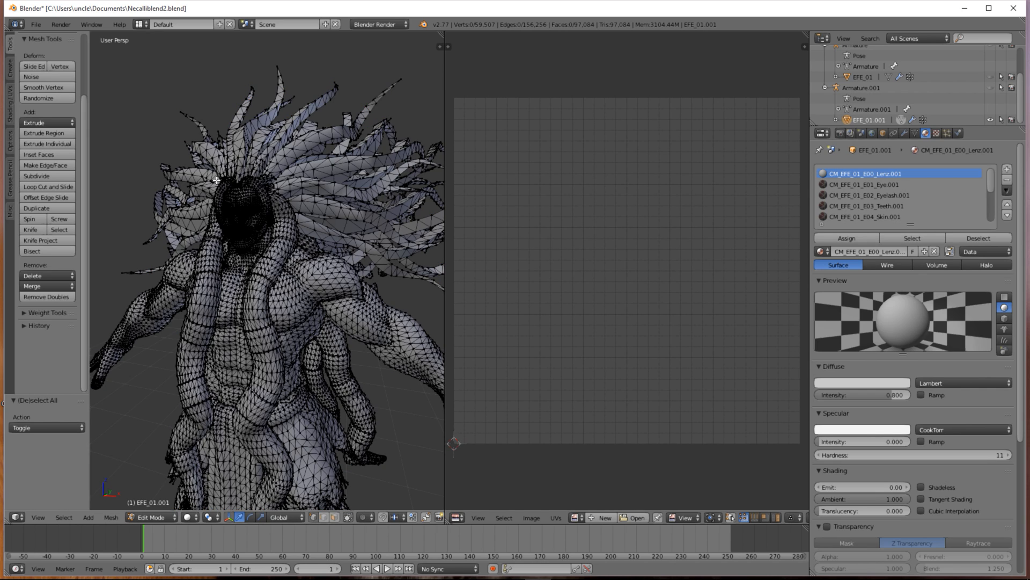
pyautogui.press('a')
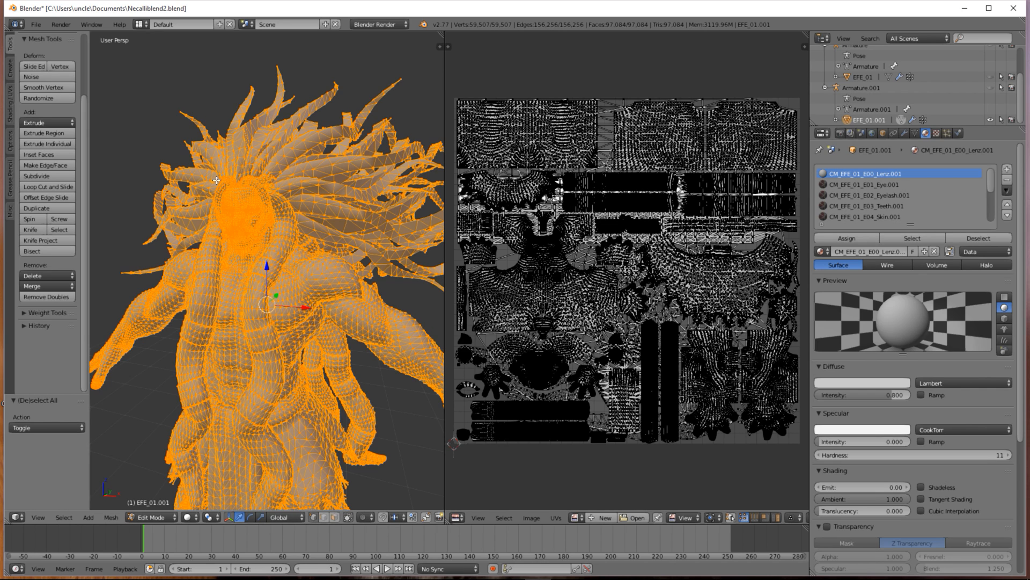
pyautogui.click(969, 243)
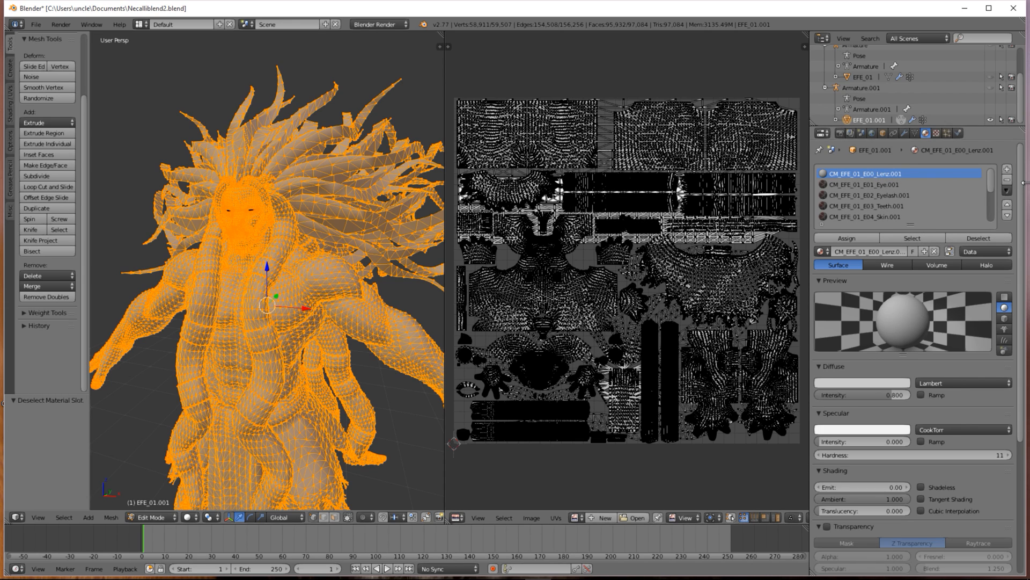
# - Deselect the faces of the CM_EFE_01_E10_Hair2.001 material on EFE_01.001
pyautogui.moveTo(994, 182); pyautogui.dragTo(986, 230)
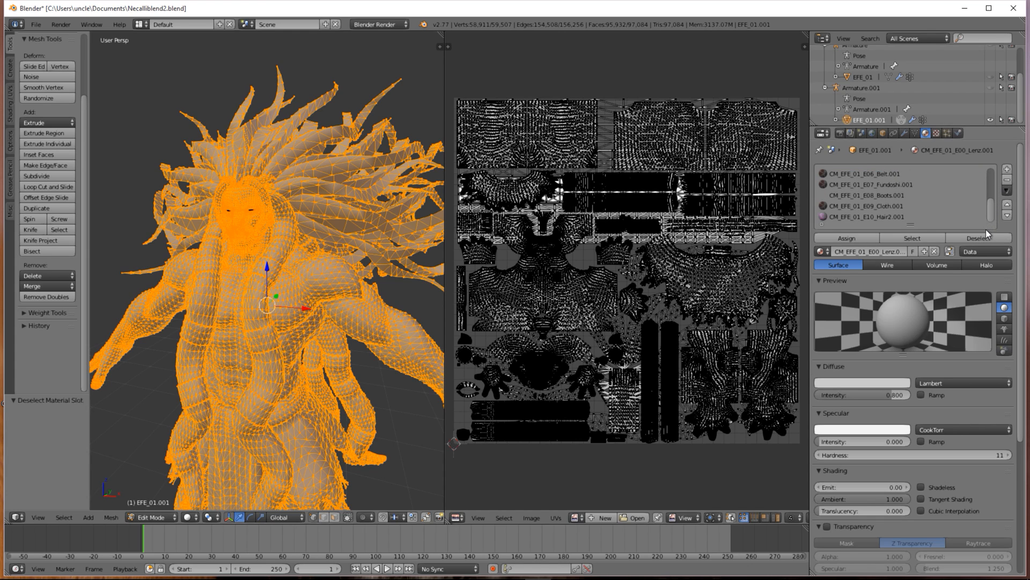
pyautogui.click(892, 216)
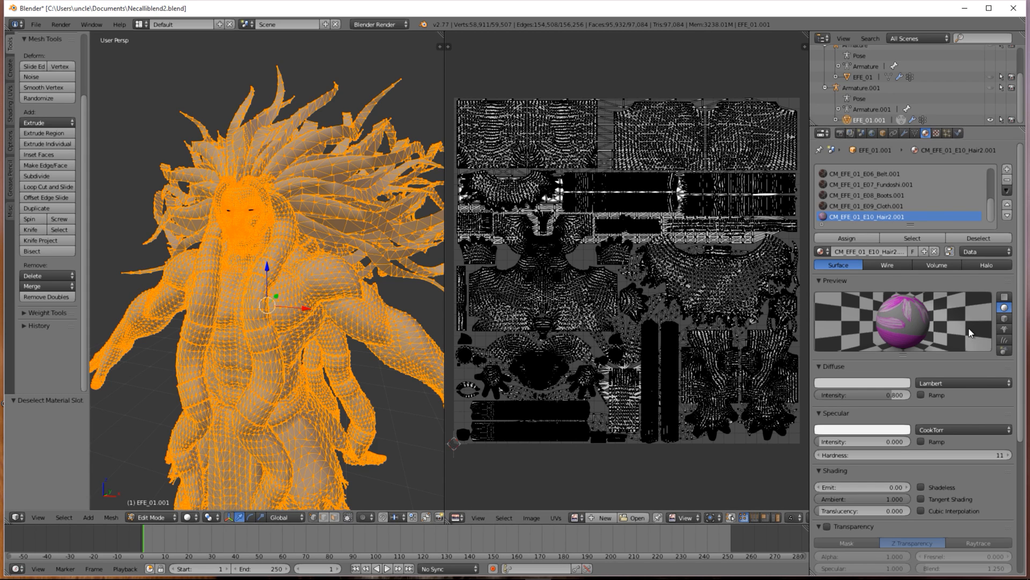
pyautogui.click(978, 237)
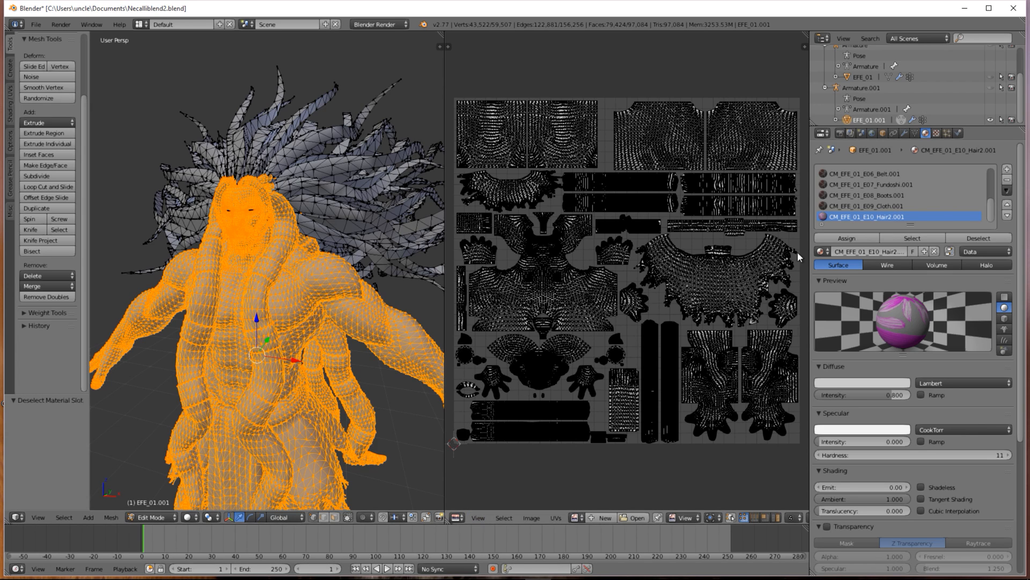
# - Create a new blank 4096 x 4096 px image named EFE_NEW_MORM2.tga without alpha in the UV/Image Editor
pyautogui.click(609, 515)
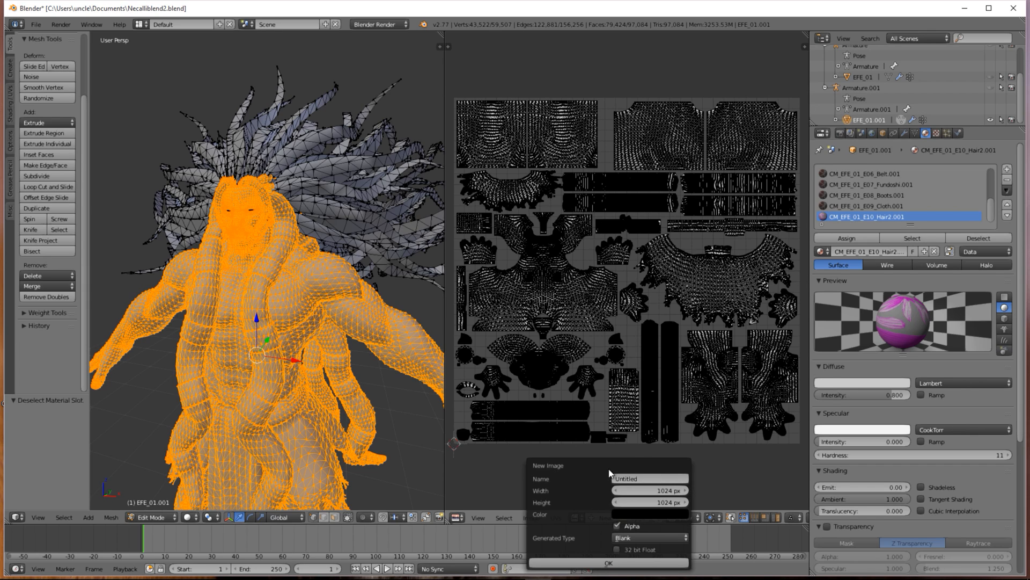
pyautogui.click(630, 478)
pyautogui.write('EFE_NEW_MORM2.tga')
pyautogui.click(647, 490)
pyautogui.write('4096')
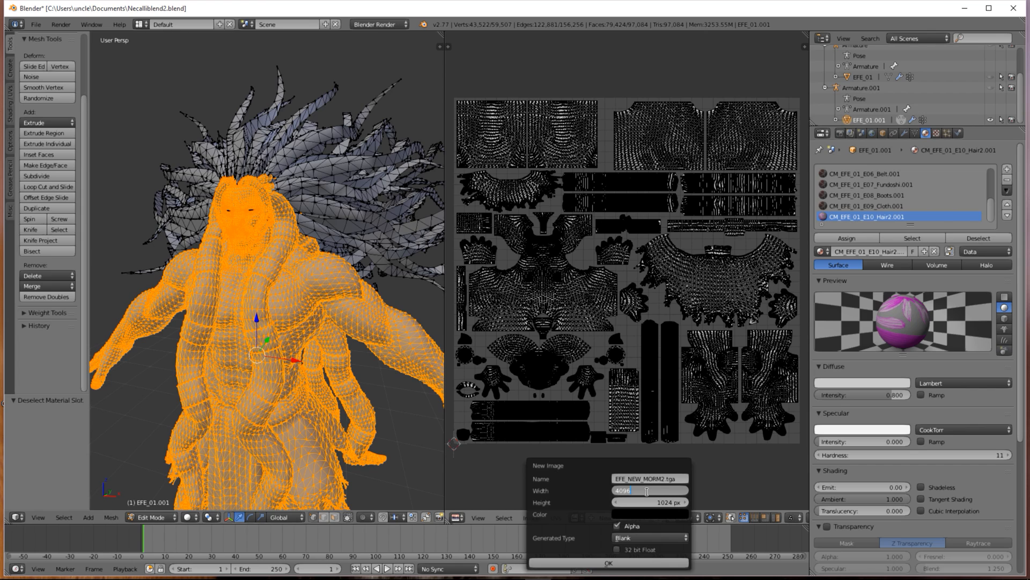
pyautogui.click(669, 502)
pyautogui.write('4')
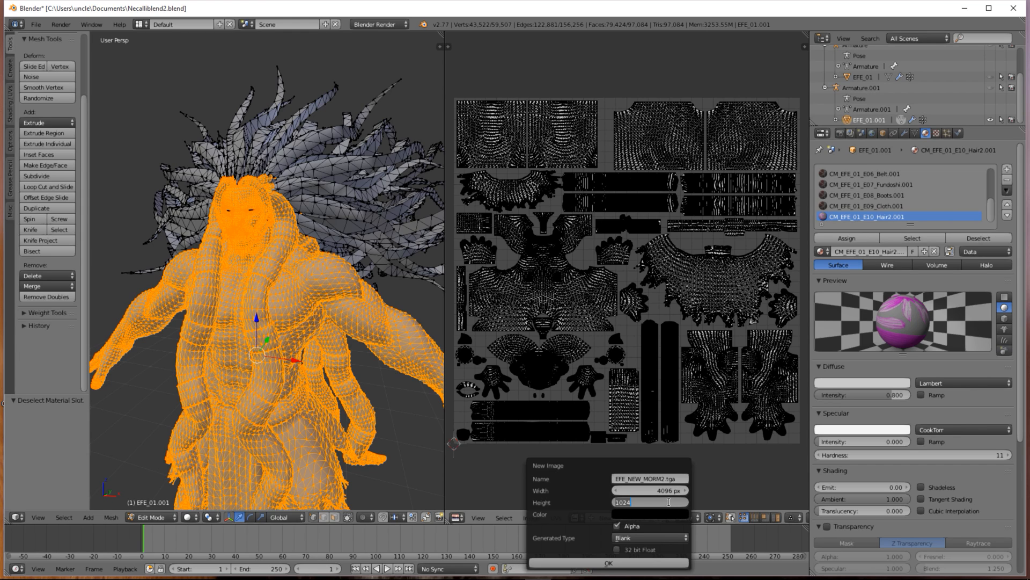
pyautogui.write('096')
pyautogui.press('Return')
pyautogui.click(617, 526)
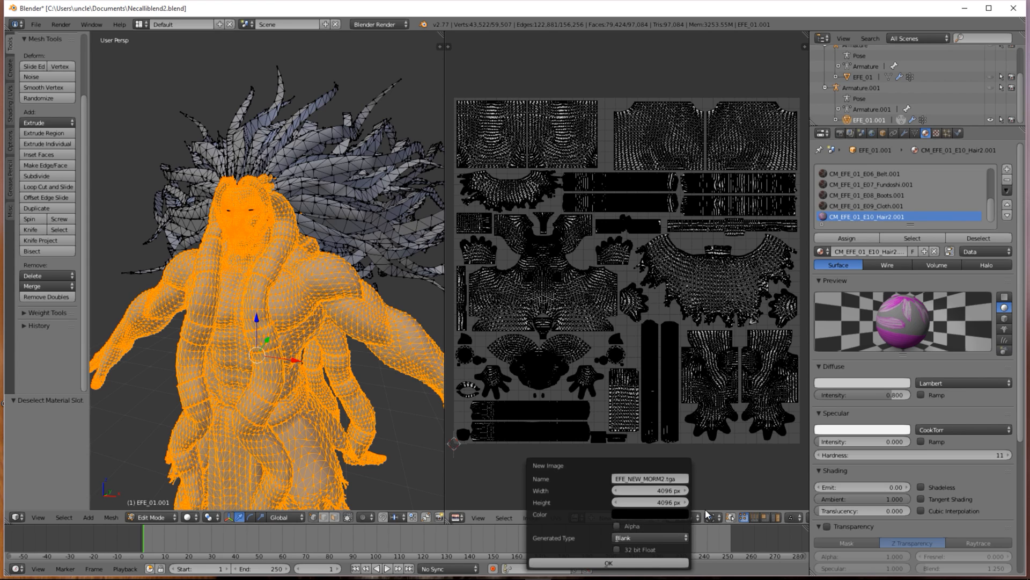
pyautogui.click(607, 563)
# - Widen the UV/Image Editor and sync its UV selection with the mesh selection
pyautogui.scroll(-8, 578, 264)
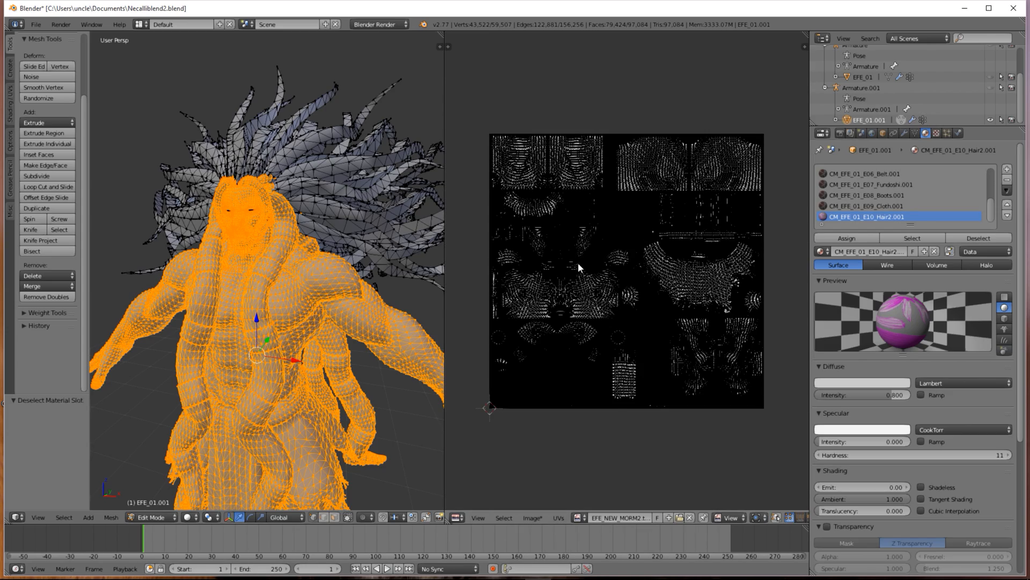
pyautogui.scroll(2, 578, 263)
pyautogui.scroll(-1, 569, 265)
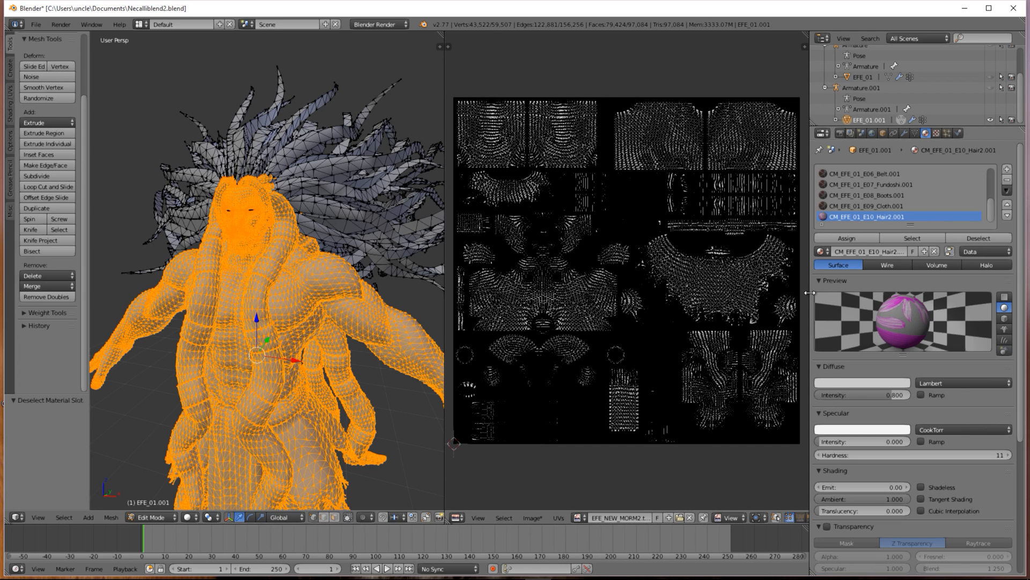
pyautogui.moveTo(810, 291); pyautogui.dragTo(881, 291)
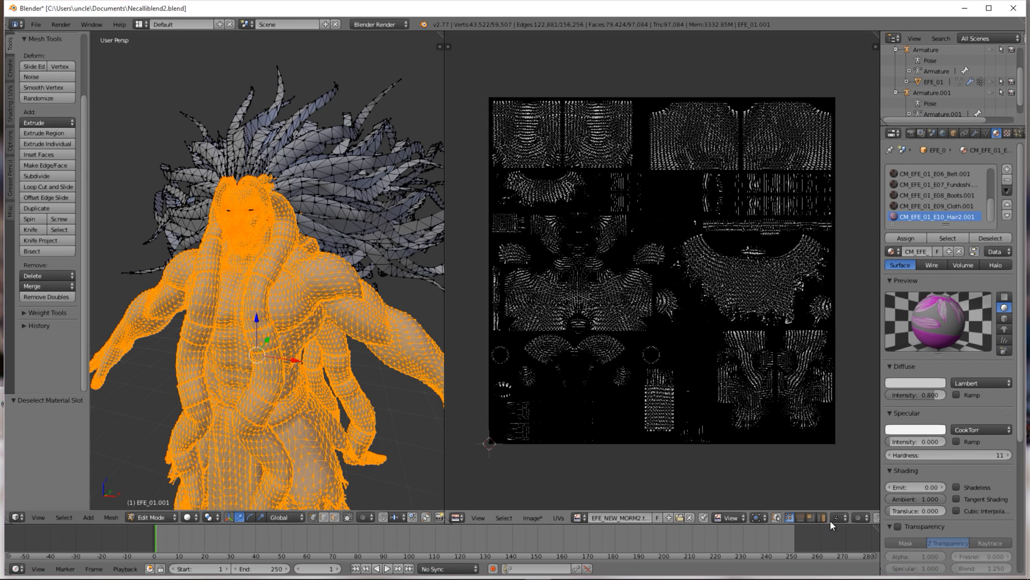
pyautogui.click(776, 518)
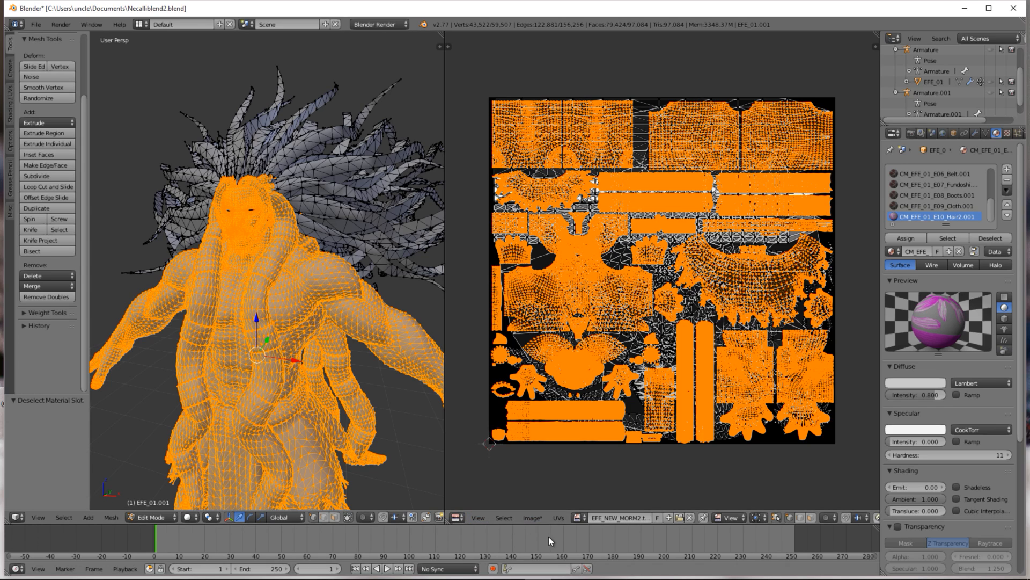
# - Pin the selected UVs of EFE_01.001 and unwrap the selected faces
pyautogui.click(557, 518)
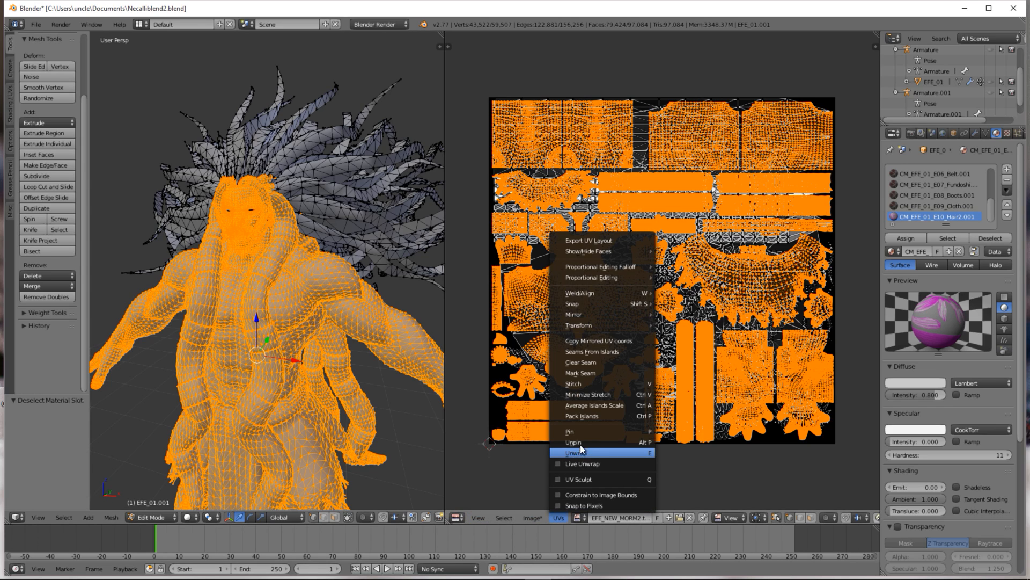
pyautogui.click(571, 434)
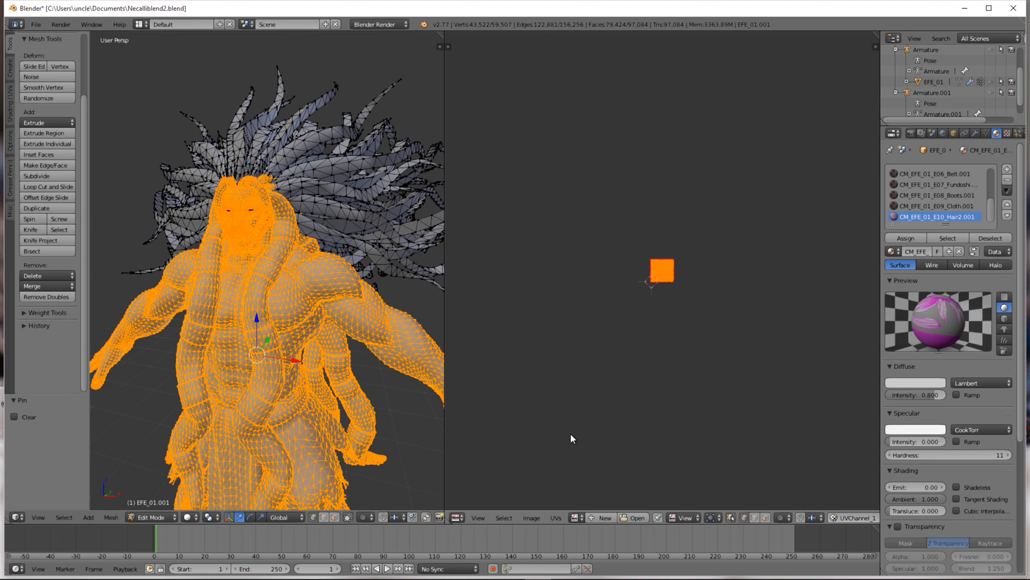
pyautogui.scroll(10, 614, 369)
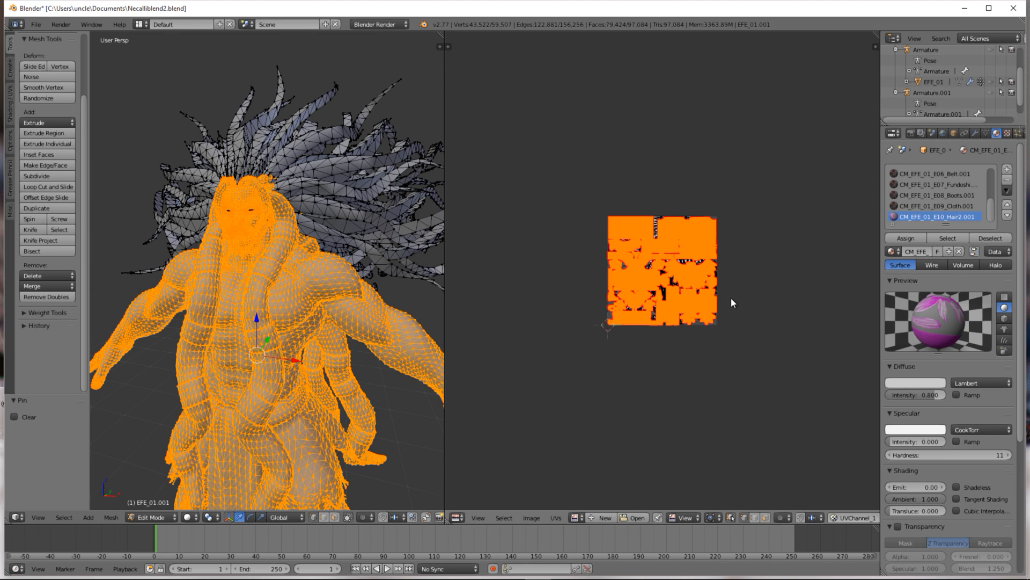
pyautogui.scroll(1, 731, 298)
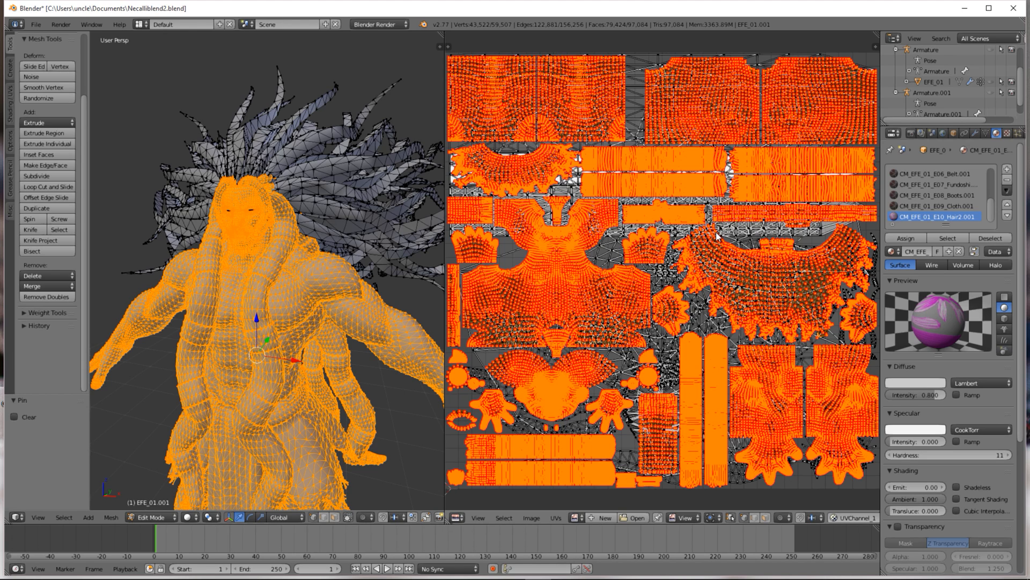
pyautogui.scroll(-1, 719, 238)
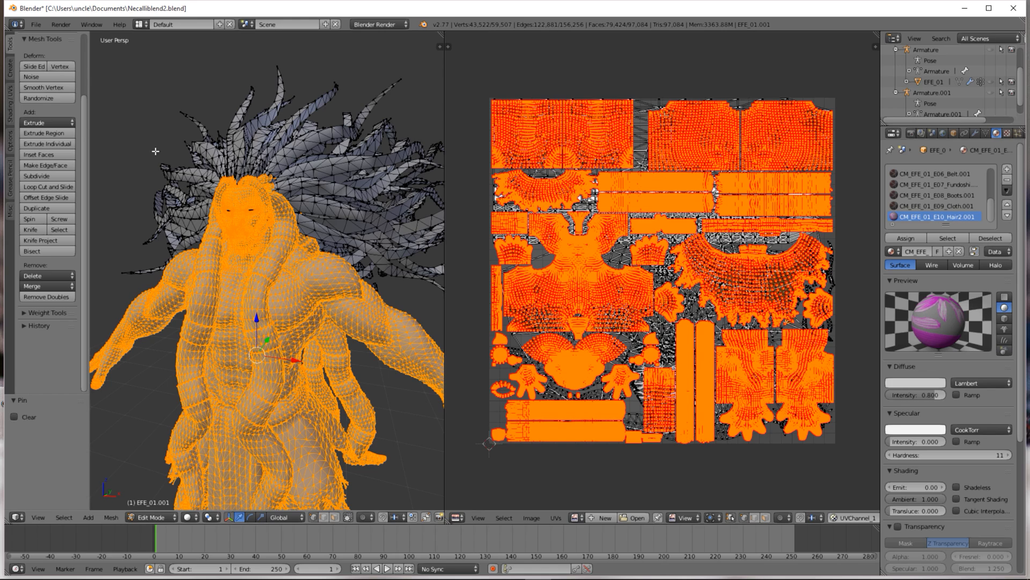
pyautogui.press('u')
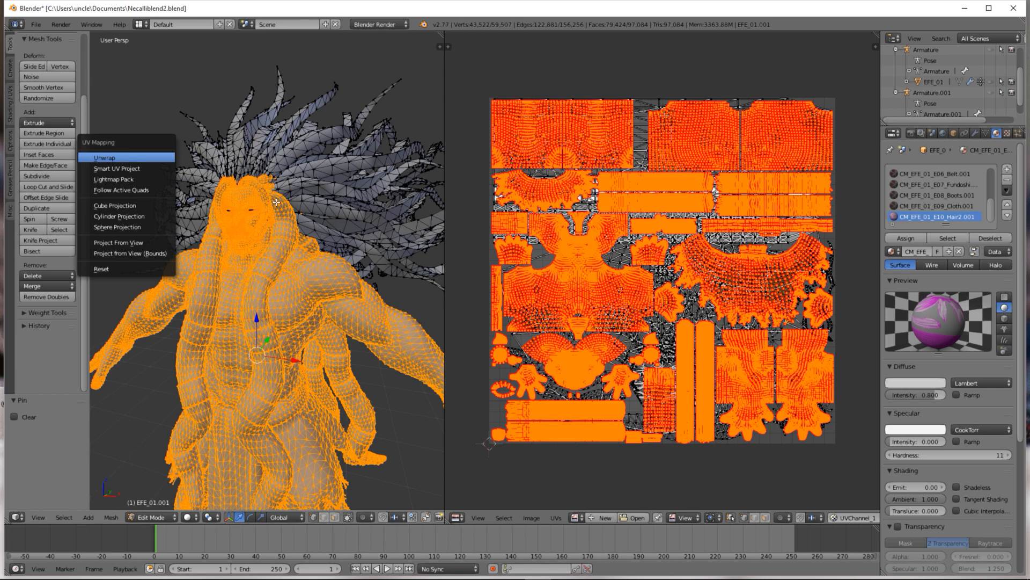
pyautogui.press('Return')
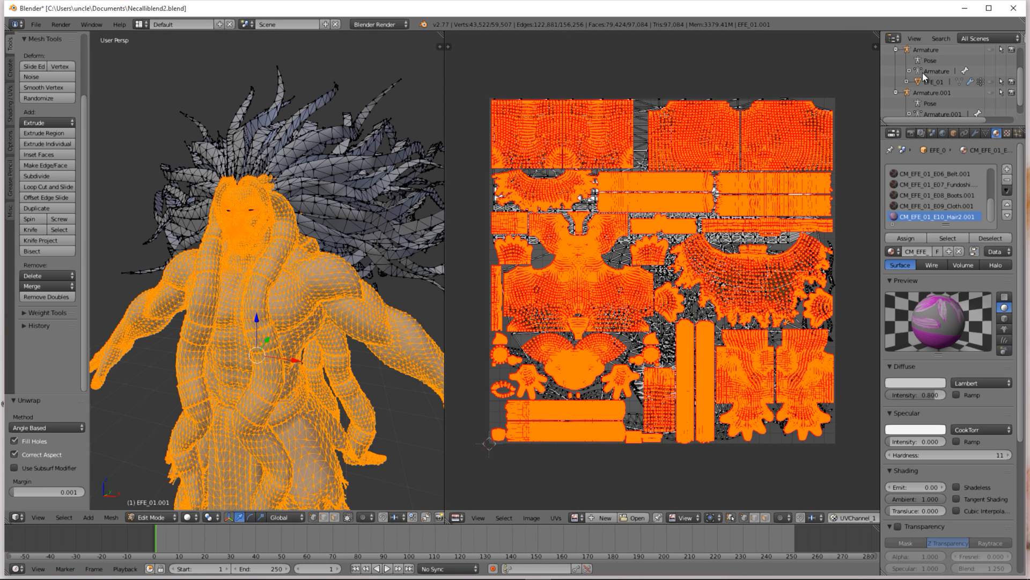
# - Select the sculpted mesh EFE_01 in Object Mode and display CT_EFE_01_NORMAL.tga in the UV/Image Editor
pyautogui.click(937, 81)
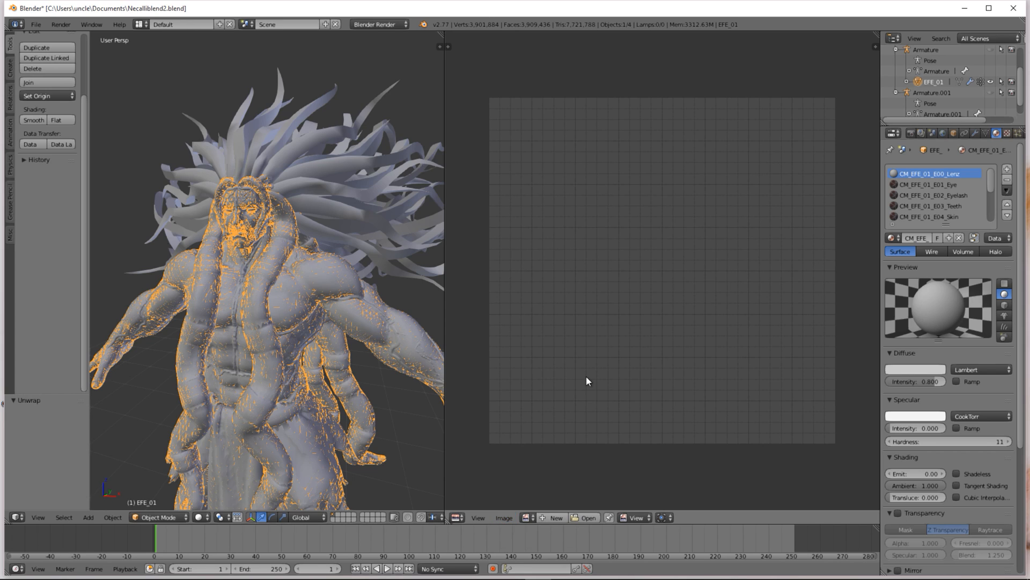
pyautogui.click(526, 517)
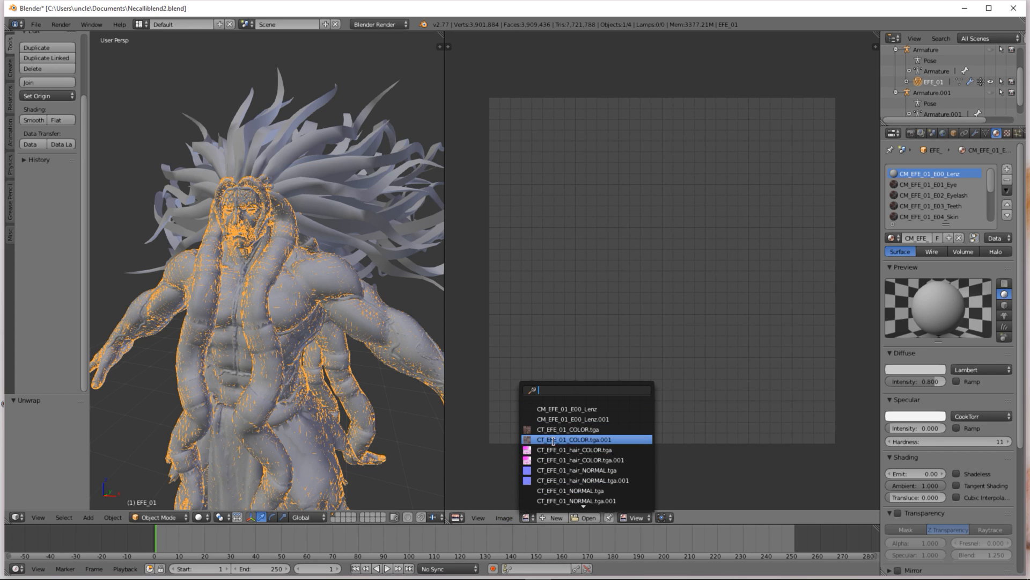
pyautogui.click(571, 490)
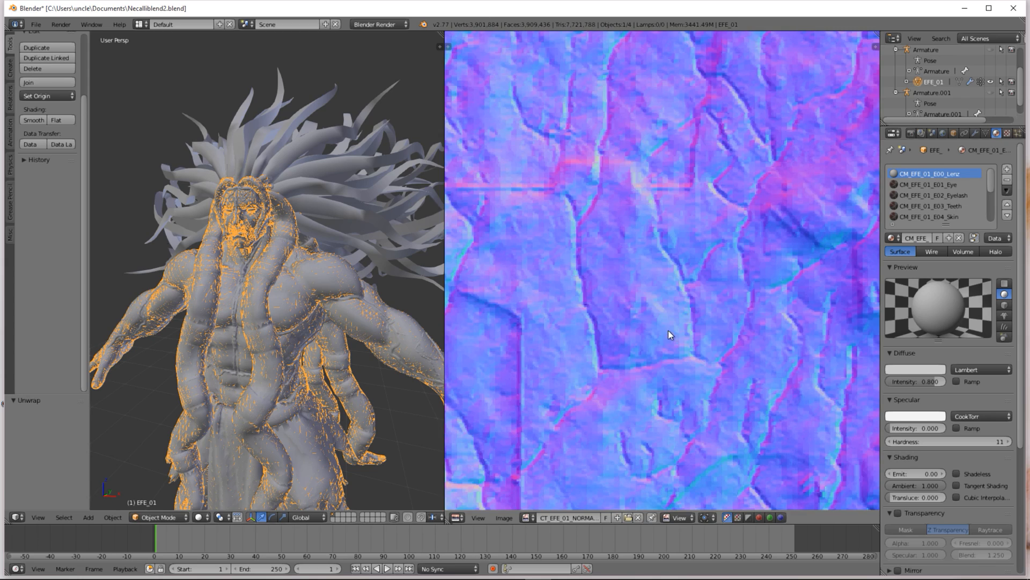
pyautogui.scroll(-14, 662, 316)
pyautogui.scroll(1, 665, 317)
pyautogui.scroll(1, 666, 318)
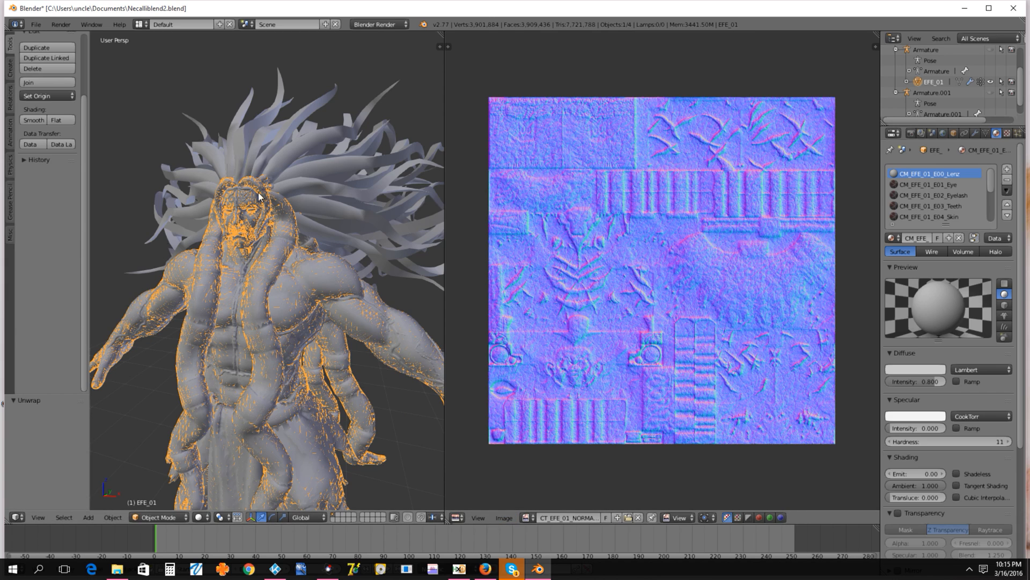
# - Open the modifier settings of EFE_01 and hide the imported mesh EFE_01.001
pyautogui.click(975, 134)
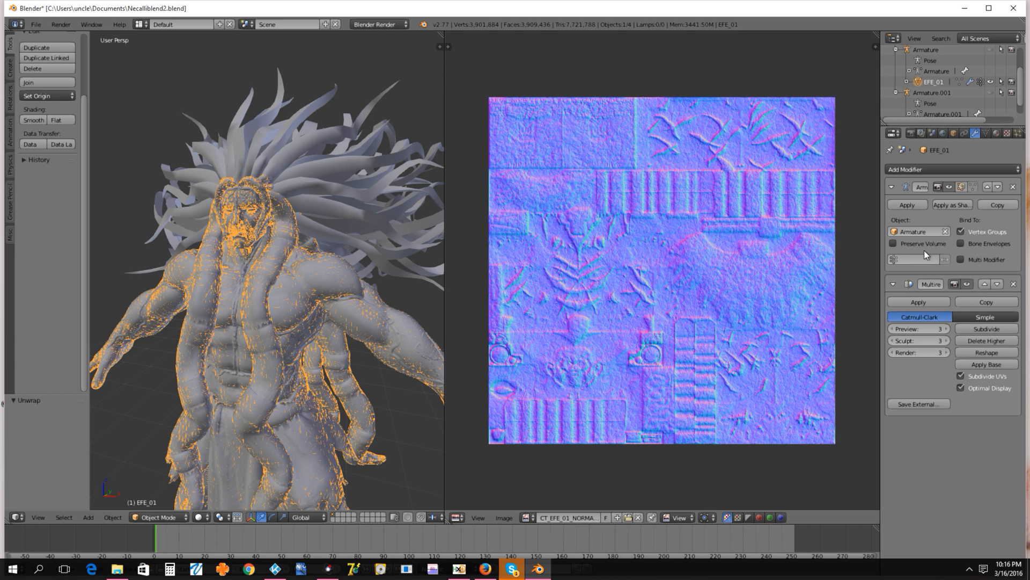
pyautogui.scroll(-1, 934, 93)
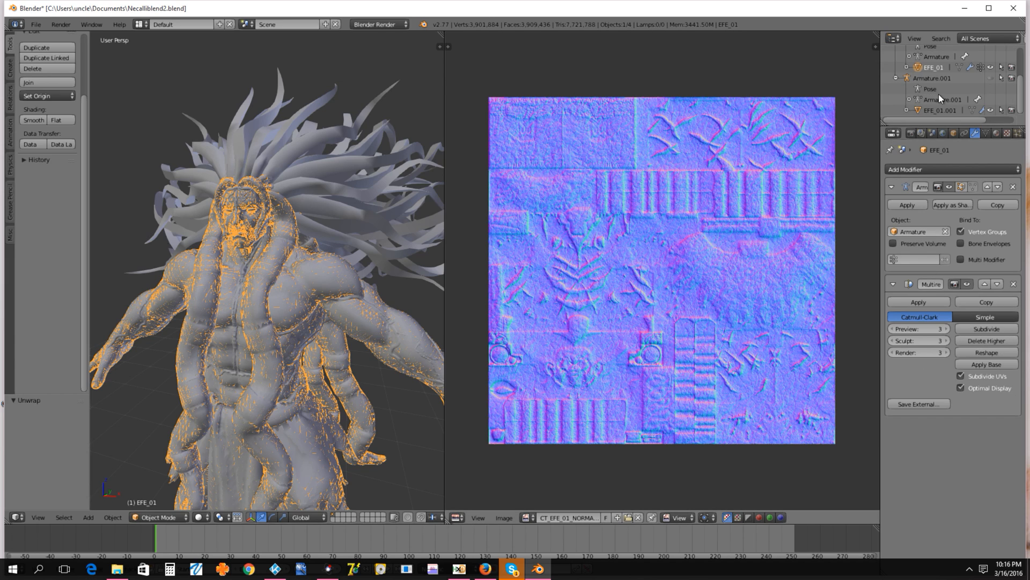
pyautogui.click(991, 111)
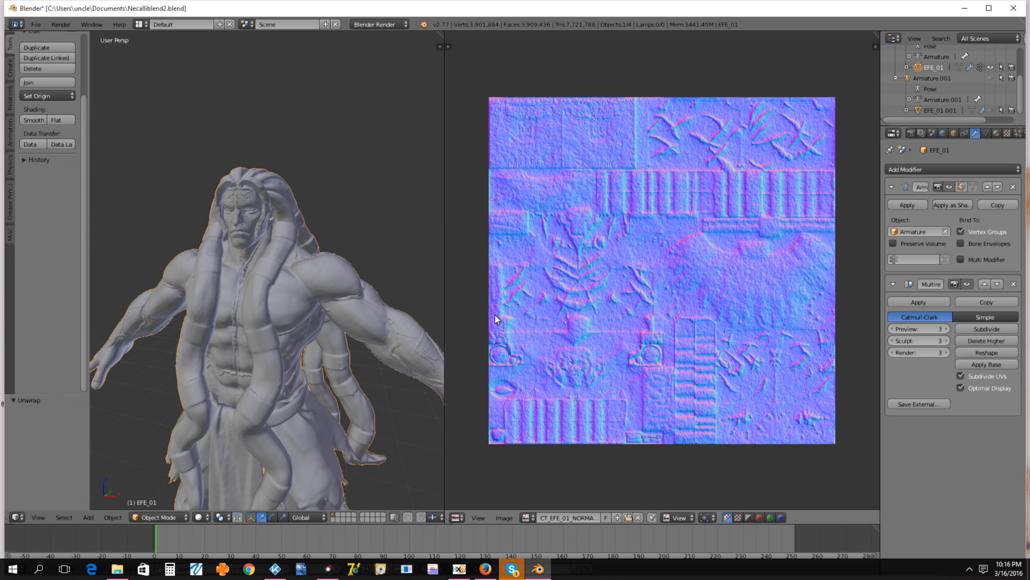
pyautogui.scroll(2, 343, 370)
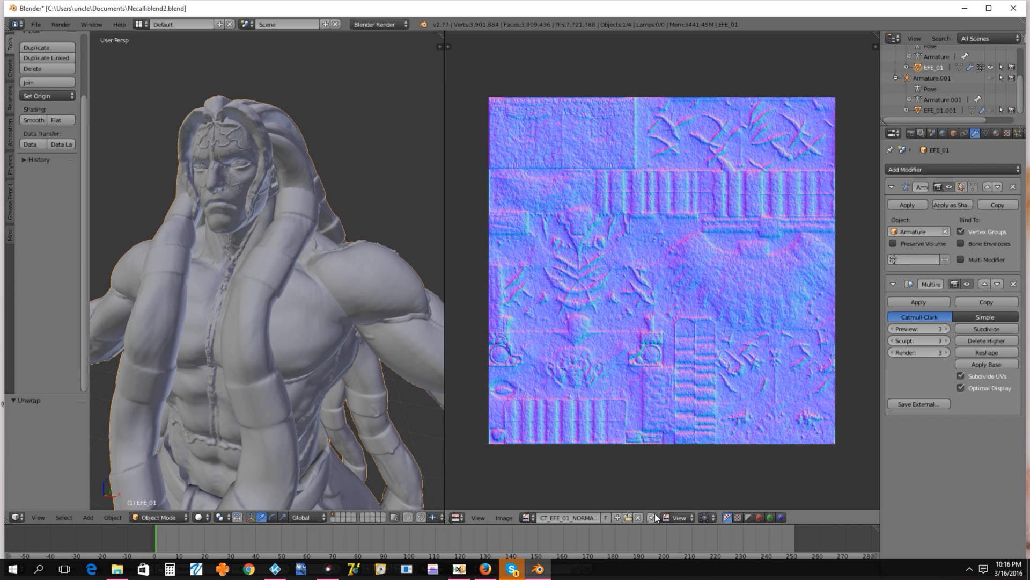
# - Unlink the normal map from the UV/Image Editor and apply the Multires modifier on EFE_01
pyautogui.click(638, 517)
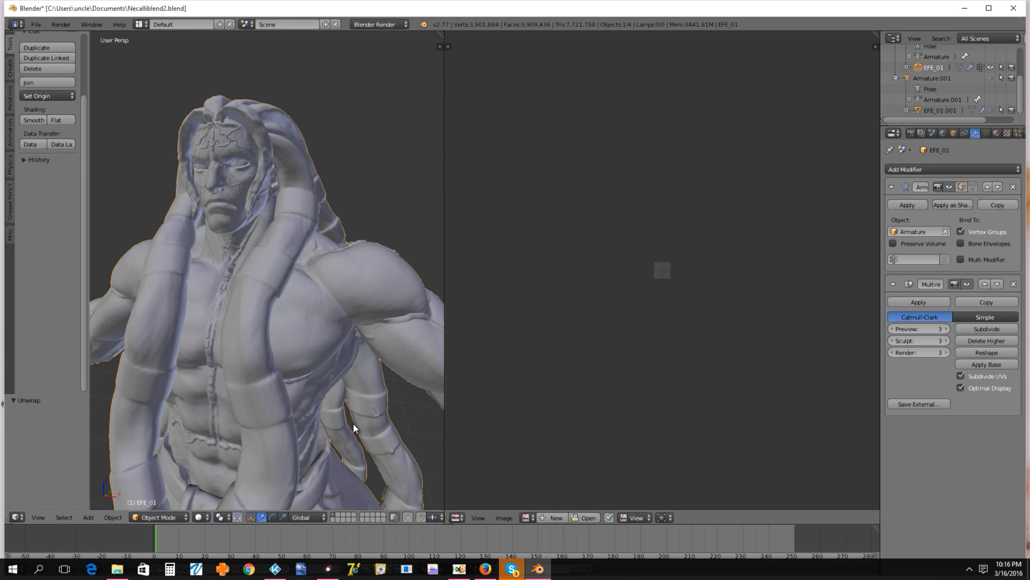
pyautogui.scroll(-4, 311, 225)
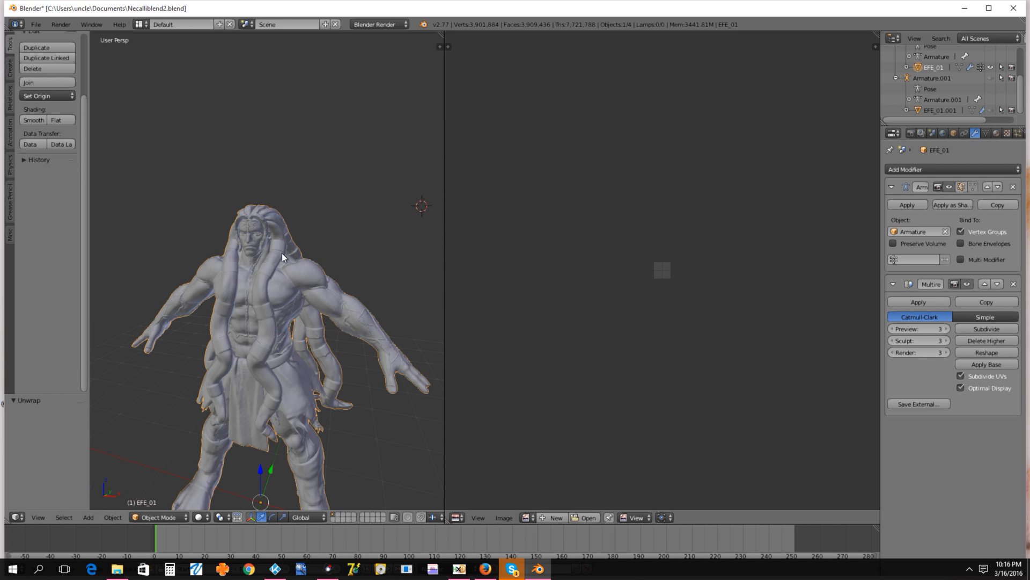
pyautogui.moveTo(281, 253); pyautogui.dragTo(286, 226, button='middle')
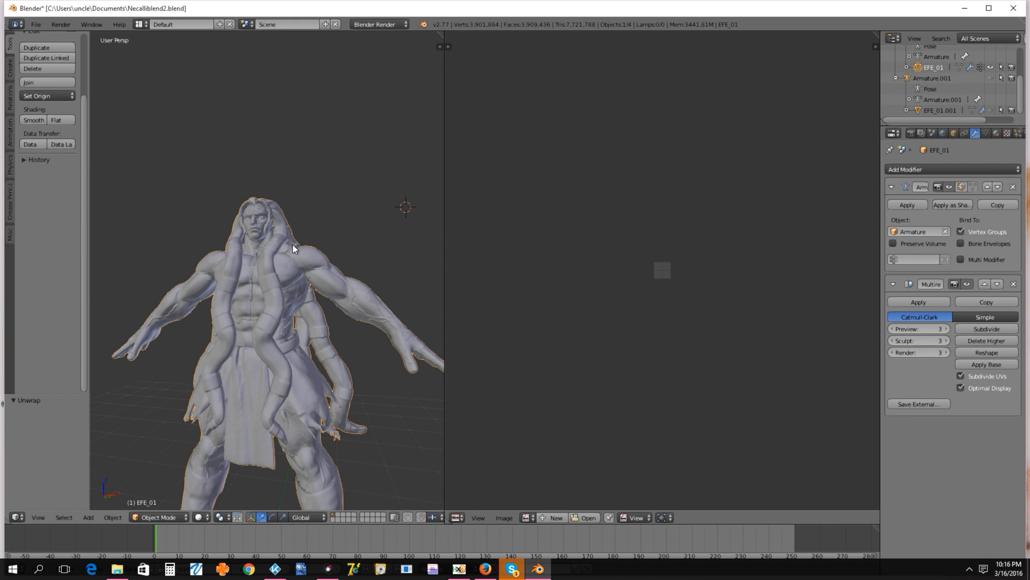
pyautogui.click(921, 298)
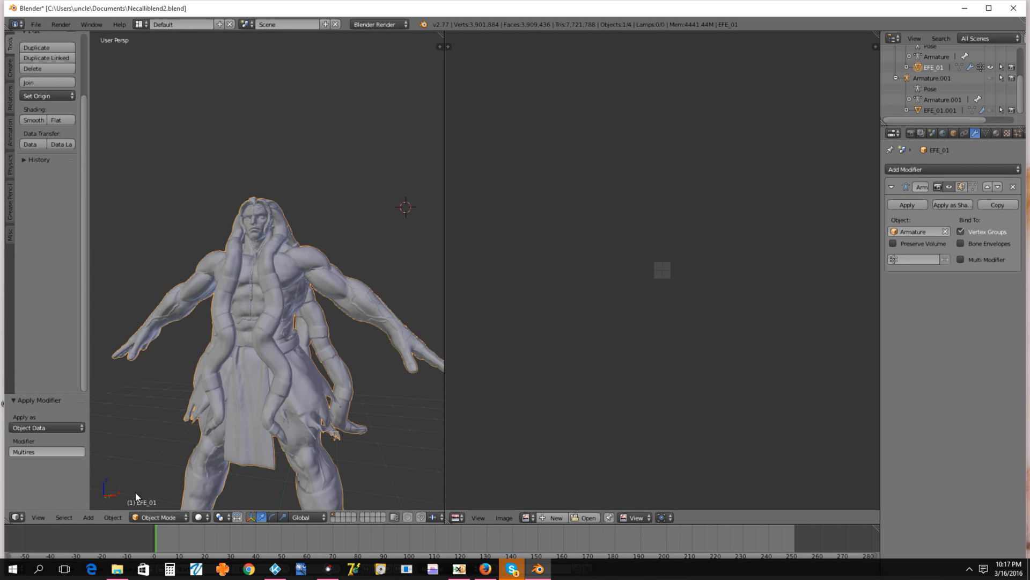
# - Enter Edit Mode on the sculpted mesh EFE_01 and select its entire geometry
pyautogui.click(167, 516)
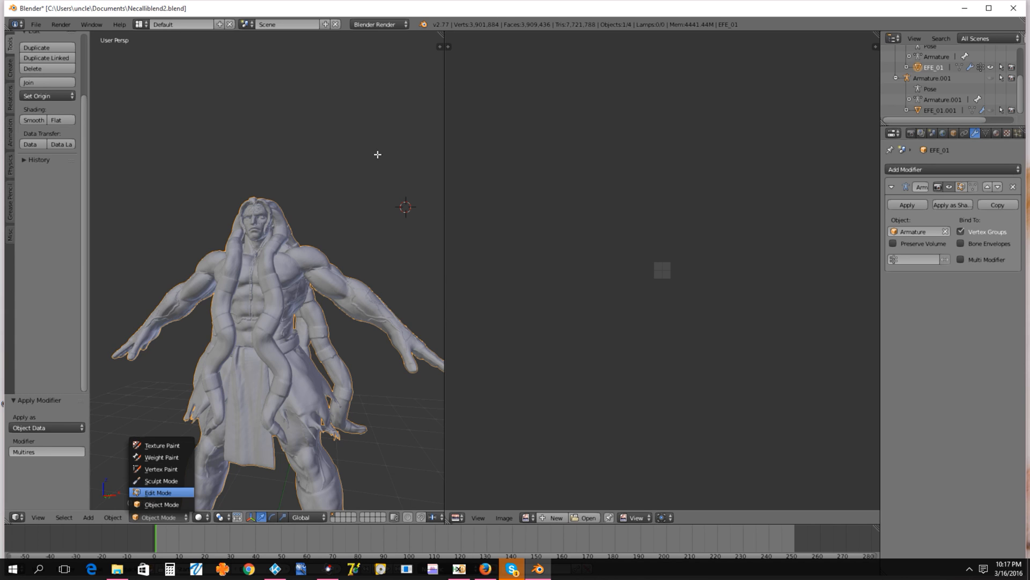
pyautogui.press('Return')
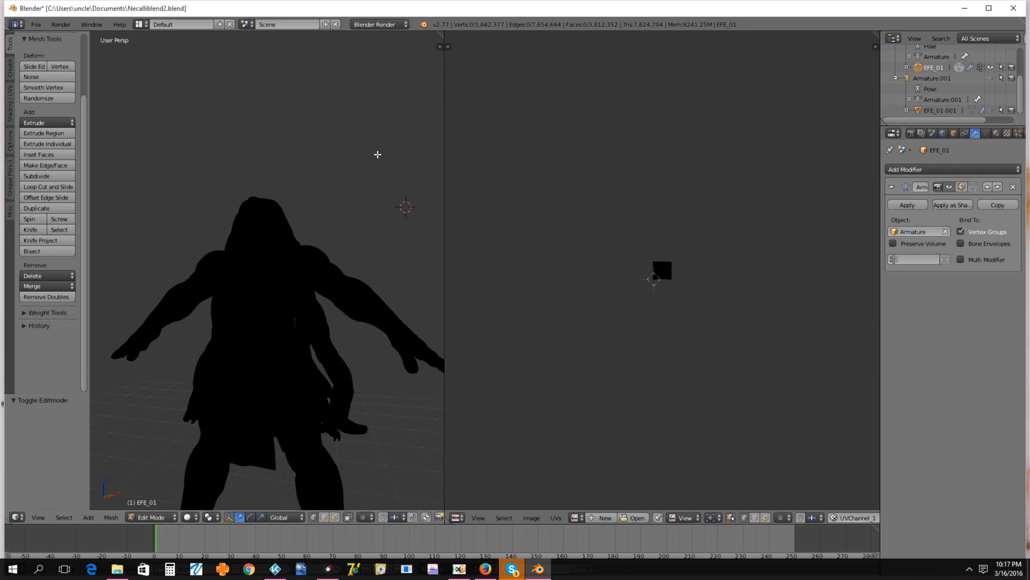
pyautogui.scroll(1, 378, 155)
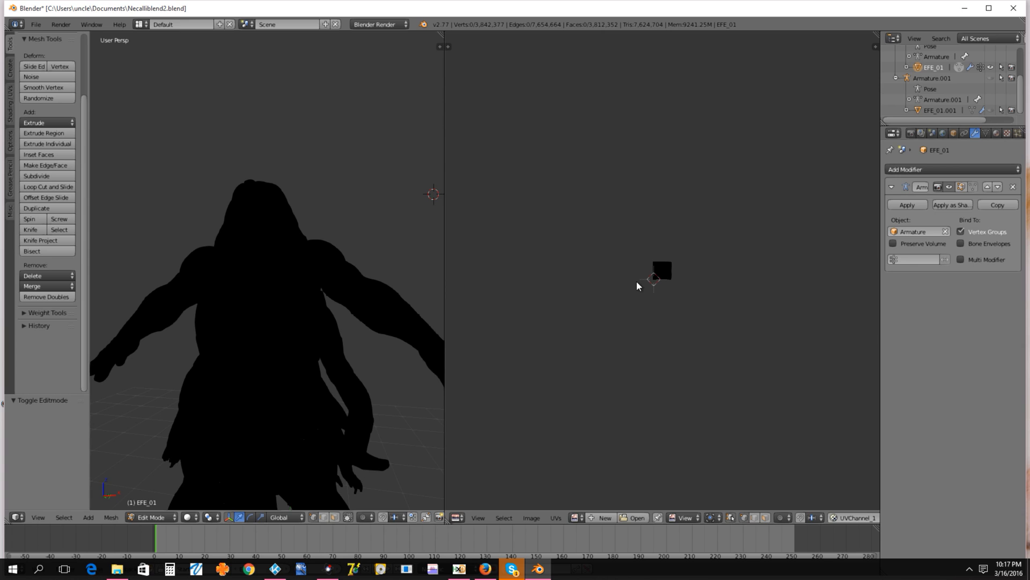
pyautogui.scroll(1, 182, 176)
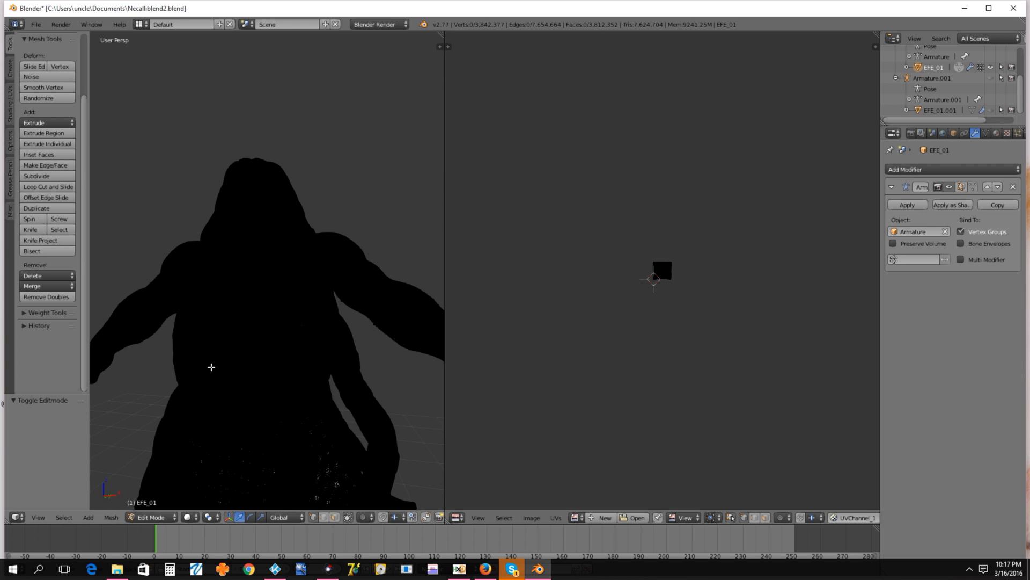
pyautogui.press('a')
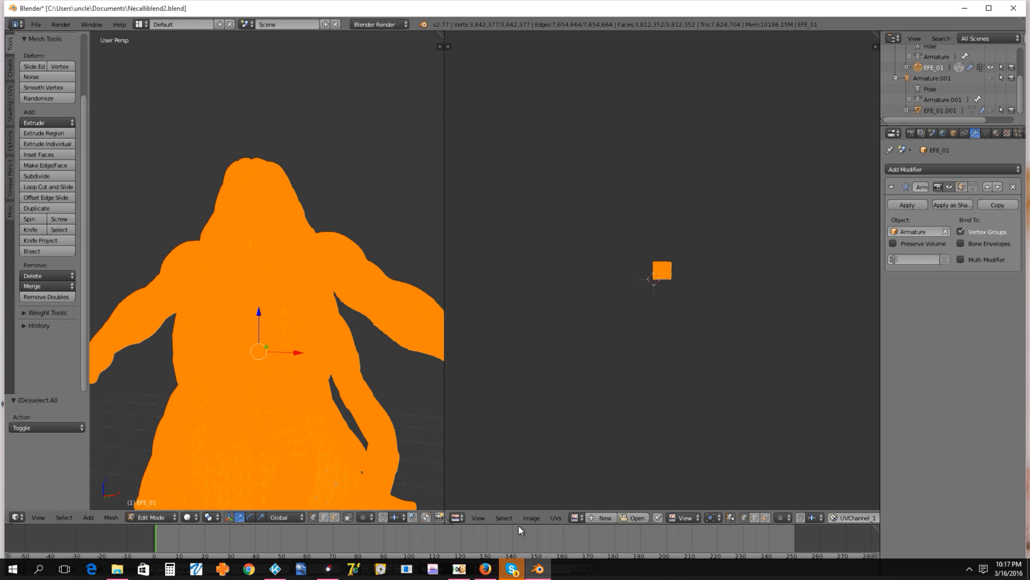
# - Pin the selected UVs of the sculpted mesh EFE_01 and unhide the imported mesh EFE_01.001
pyautogui.click(557, 518)
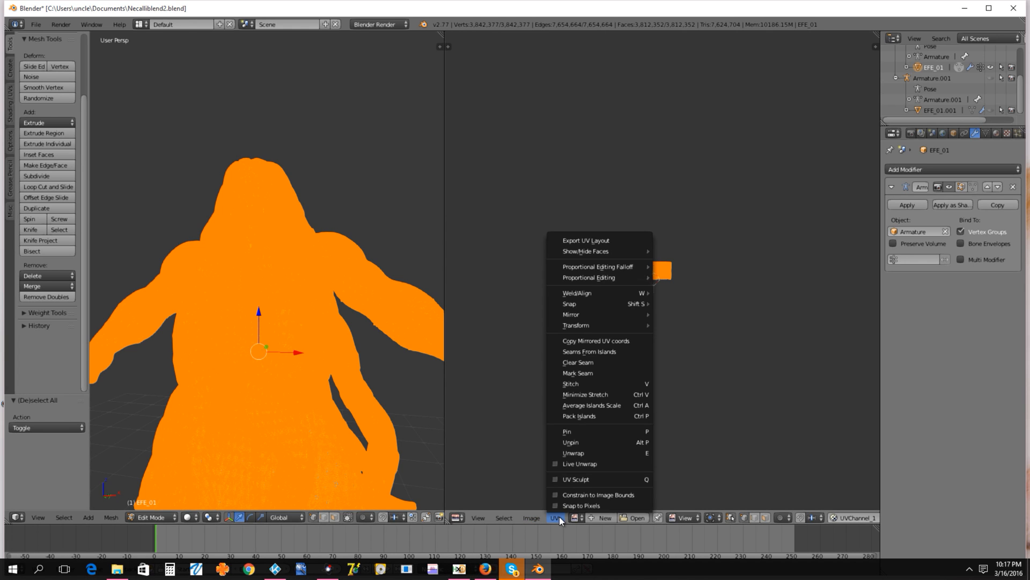
pyautogui.click(565, 432)
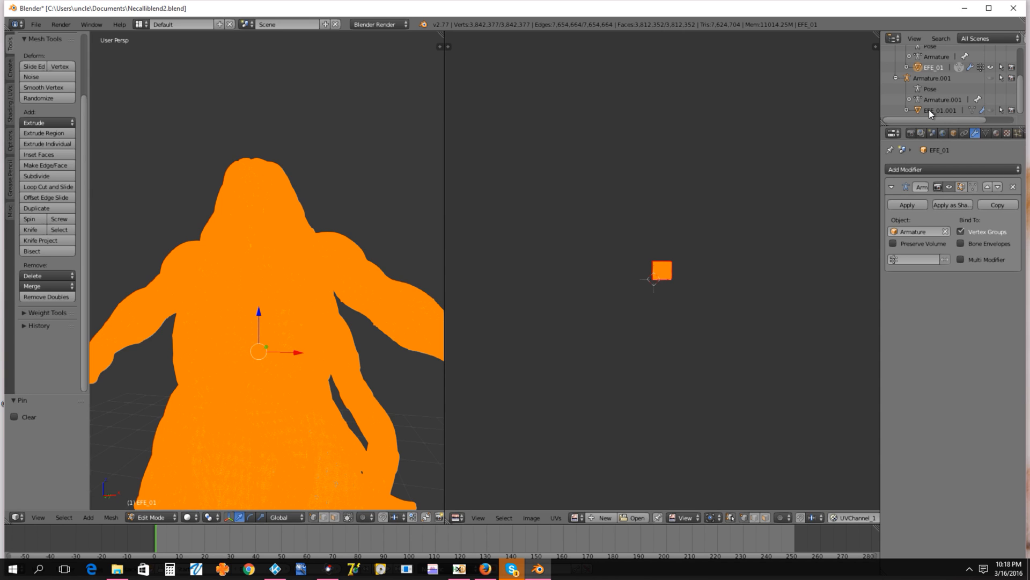
pyautogui.click(991, 111)
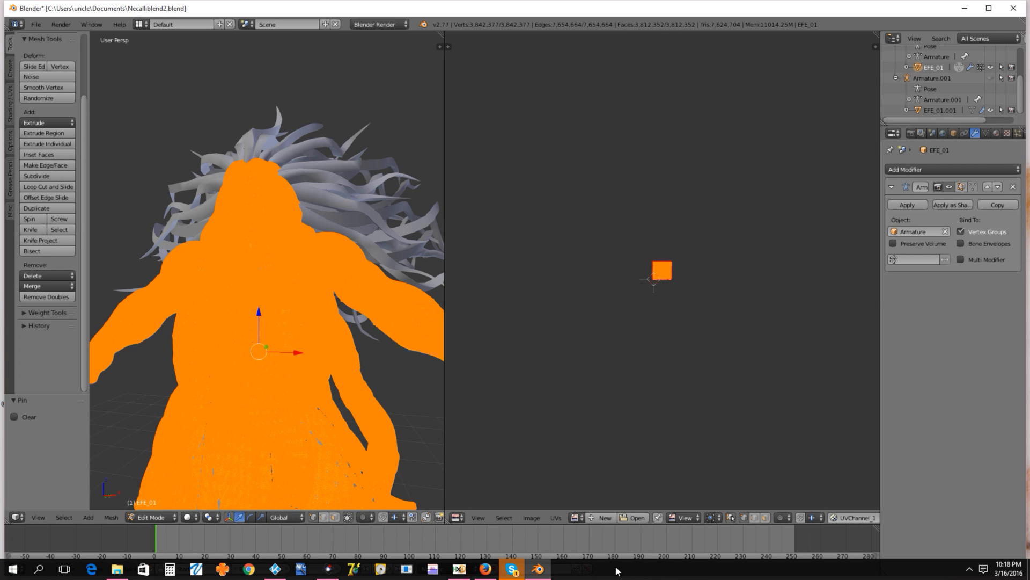
# - Quit Skype, which is running in the background
pyautogui.rightClick(512, 569)
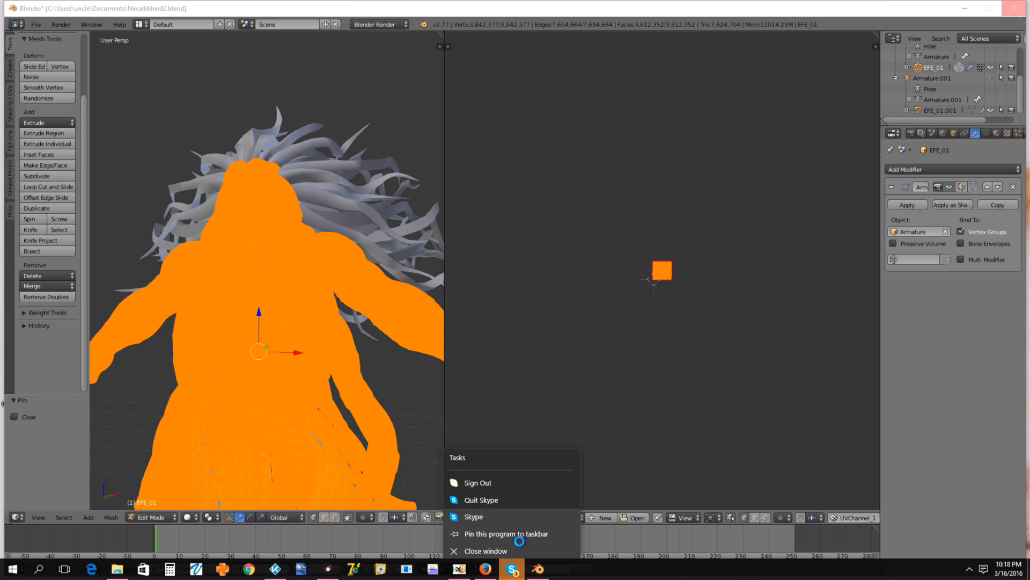
pyautogui.click(480, 499)
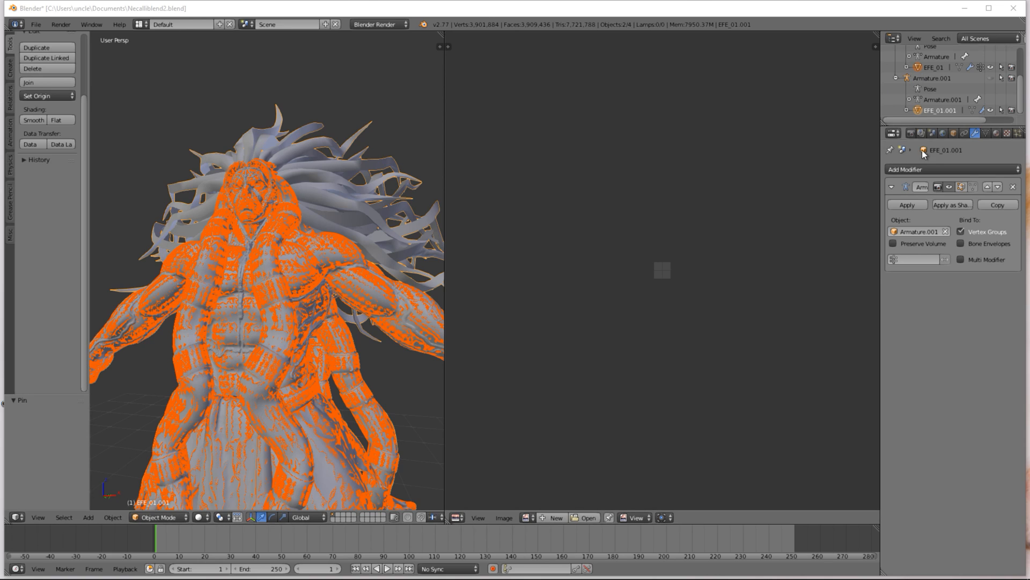
# - Enter Edit Mode on the original mesh EFE_01.001 and show its full UV layout in the UV/Image Editor
pyautogui.click(152, 520)
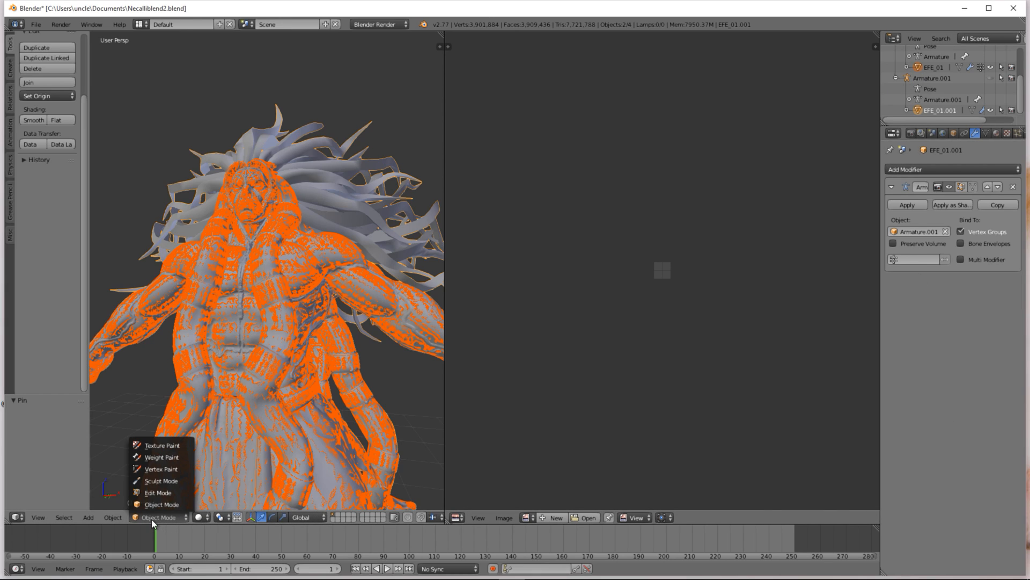
pyautogui.click(173, 492)
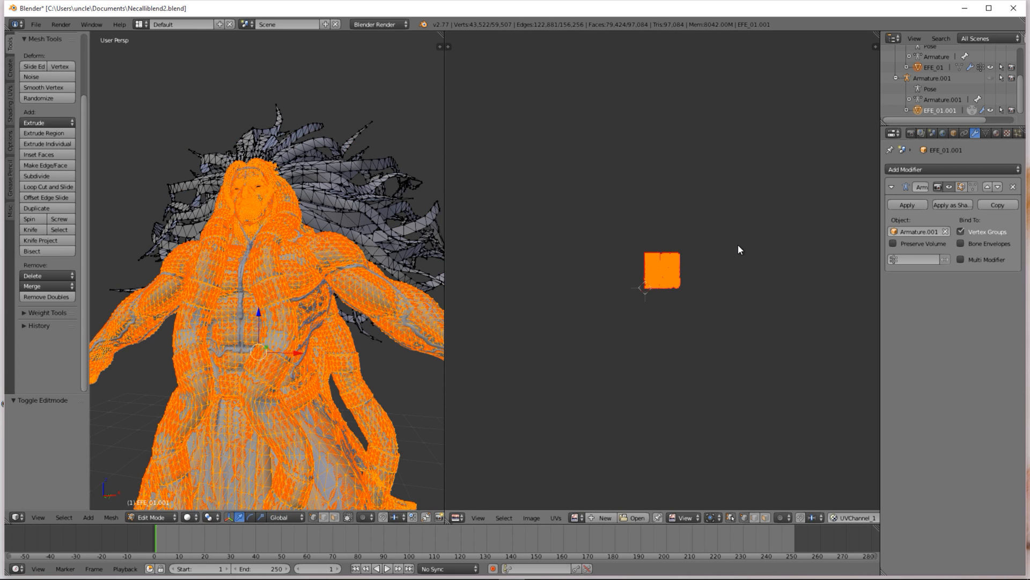
pyautogui.scroll(10, 738, 249)
pyautogui.scroll(-1, 737, 250)
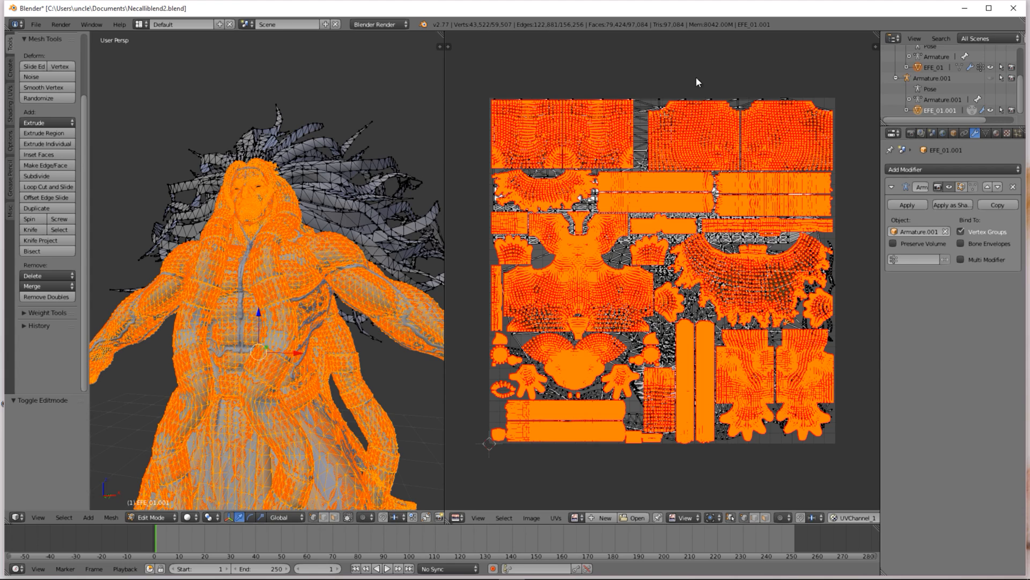
# - Configure the render bake settings with Selected to Active enabled, bake mode Normals and normal space Tangent
pyautogui.click(910, 133)
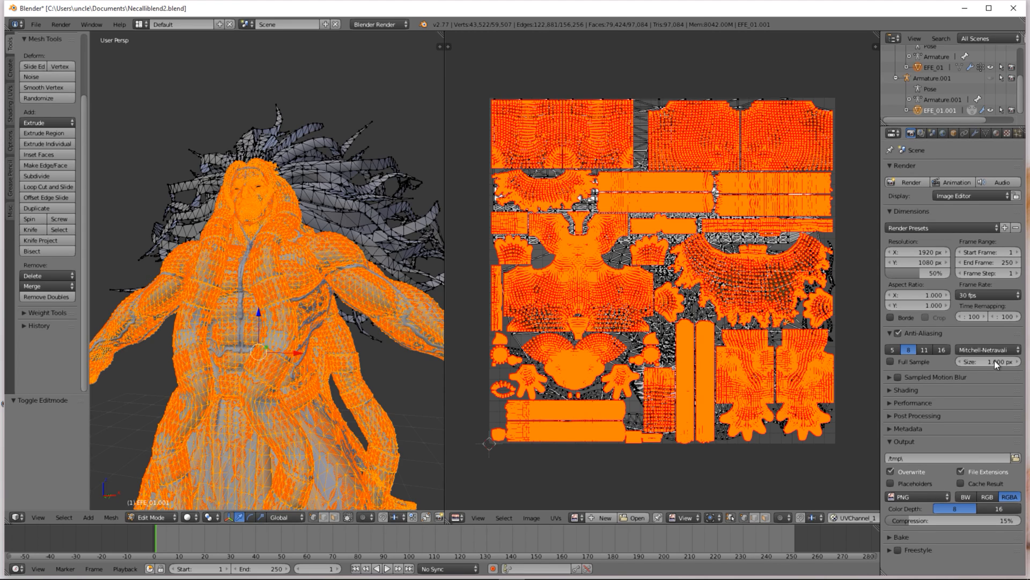
pyautogui.click(890, 538)
pyautogui.scroll(-3, 949, 539)
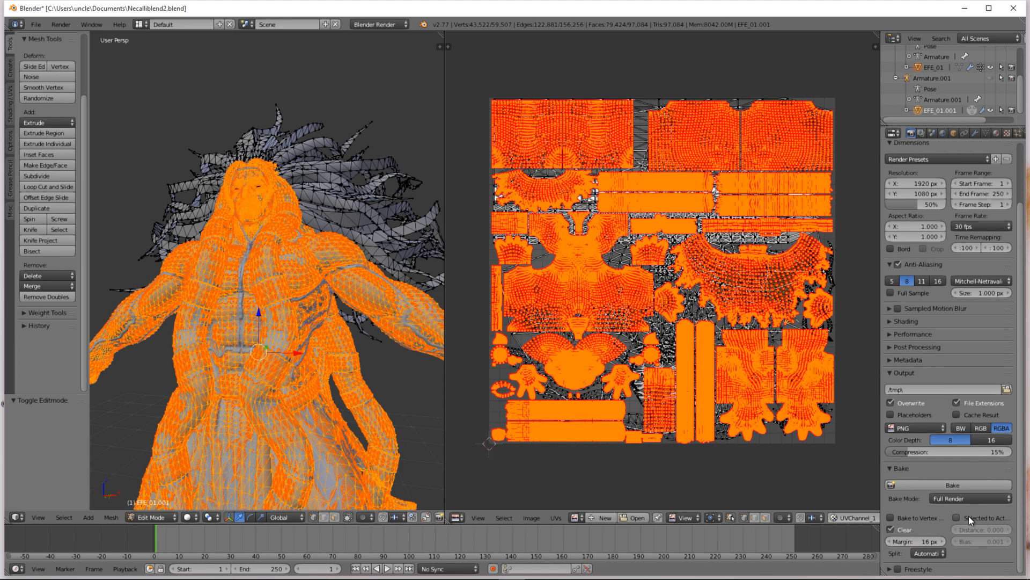
pyautogui.click(957, 517)
pyautogui.click(954, 499)
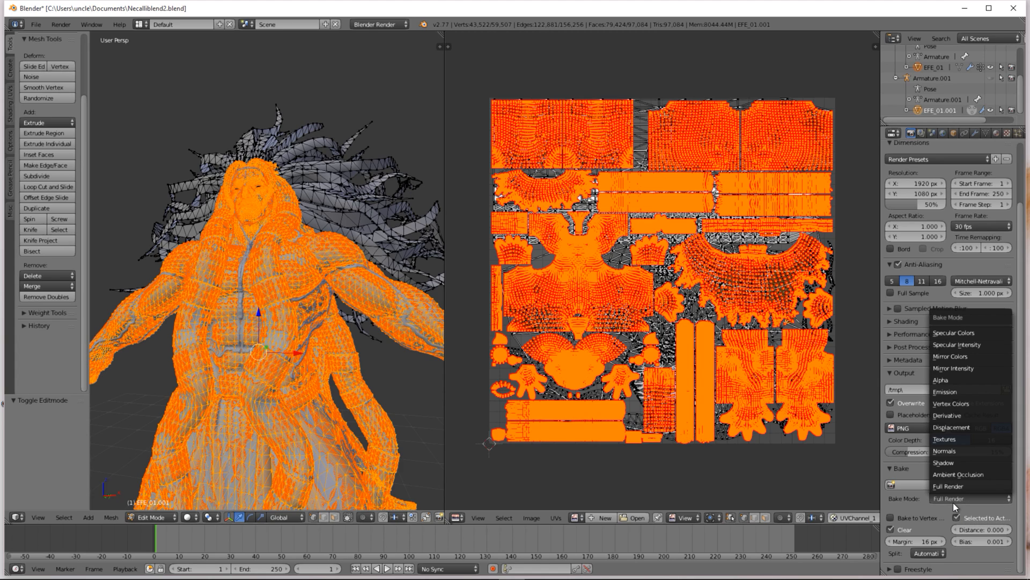
pyautogui.click(948, 453)
pyautogui.scroll(-1, 935, 493)
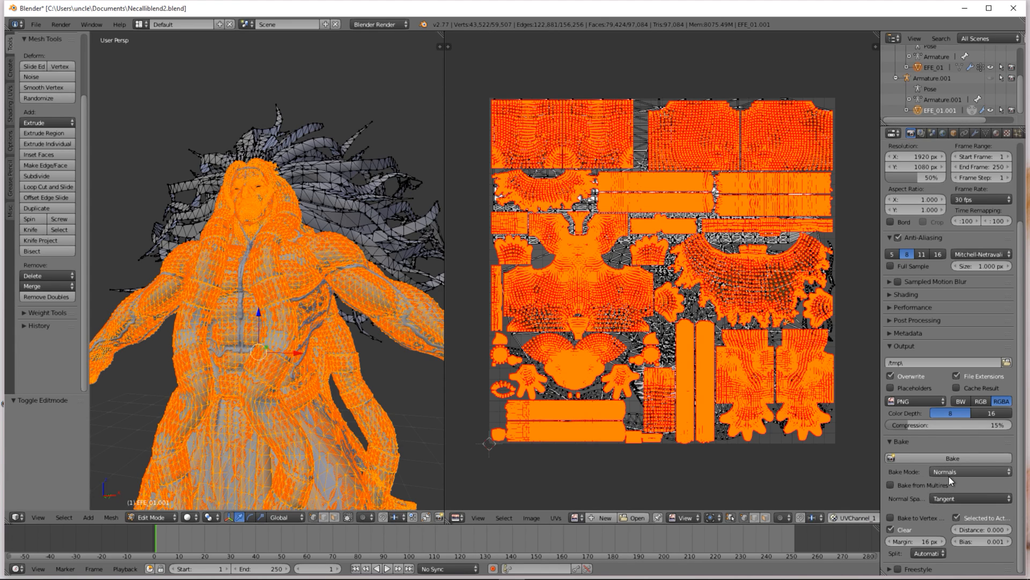
pyautogui.click(942, 497)
# - Bake the normal map from the sculpted mesh onto EFE_01.001 and switch back to Object Mode
pyautogui.moveTo(381, 578)
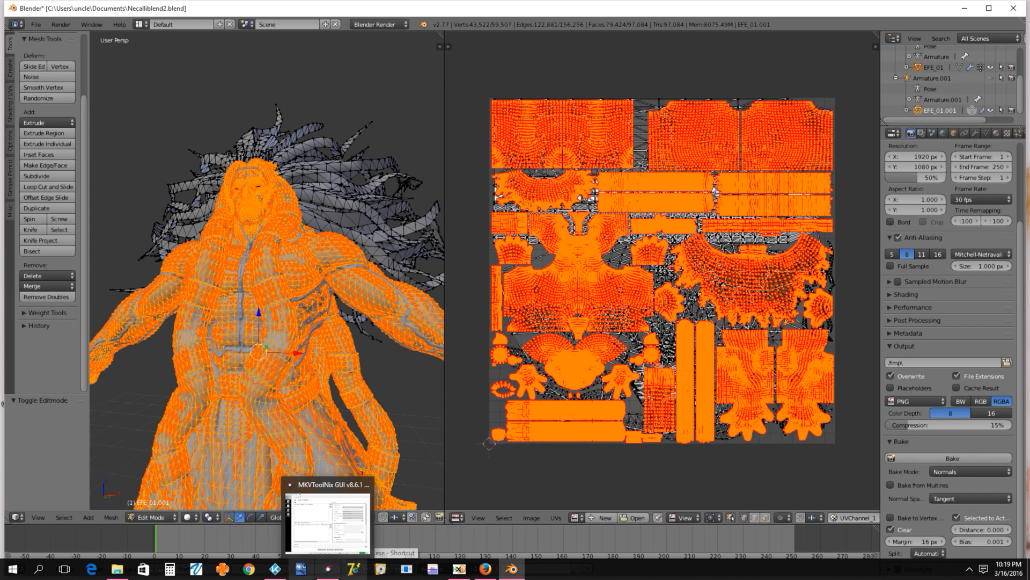
pyautogui.click(948, 459)
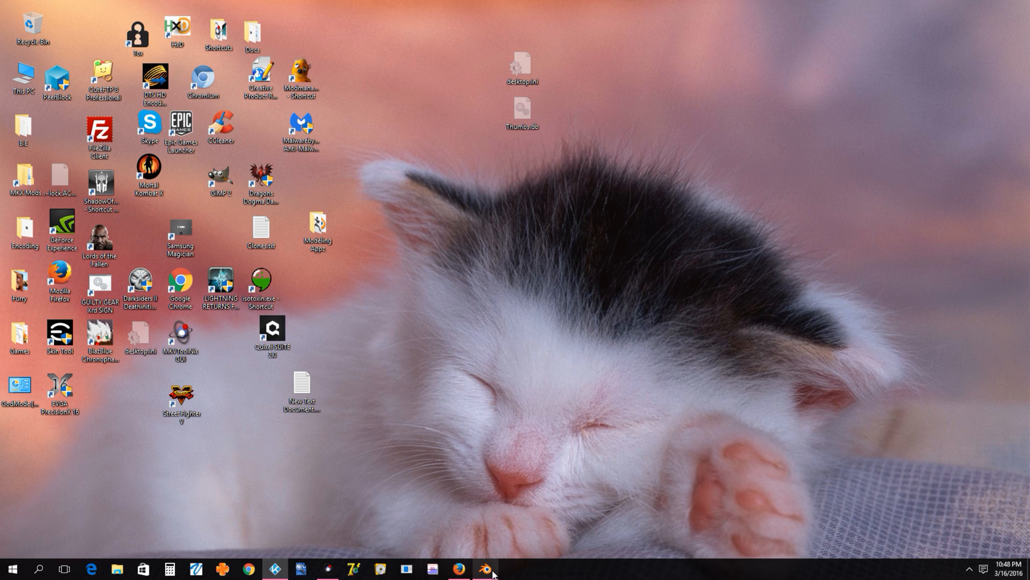
pyautogui.click(492, 574)
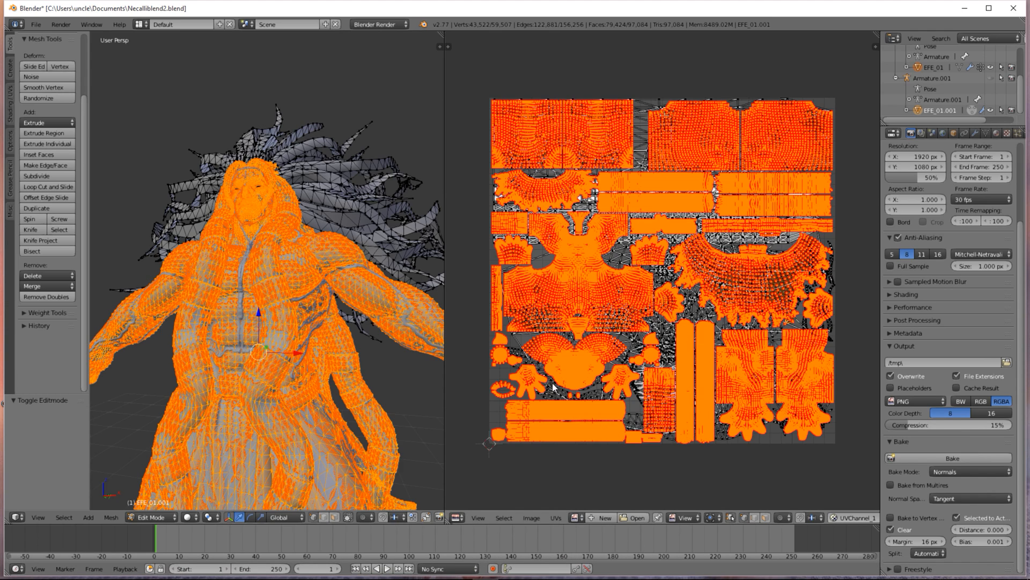
pyautogui.click(152, 517)
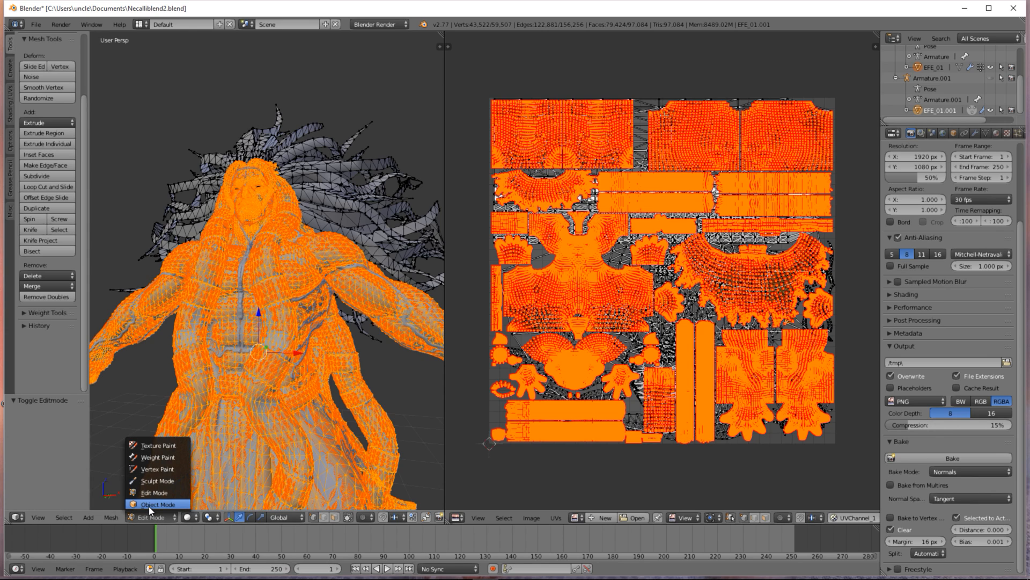
pyautogui.press('Return')
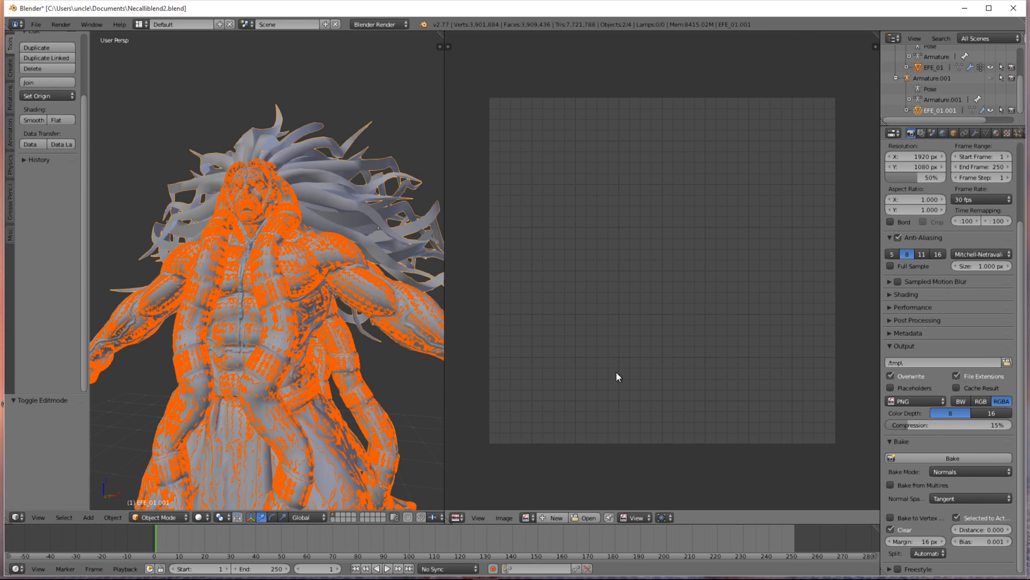
# - Display the baked image EFE_NEW_MORM2.tga in the UV/Image Editor
pyautogui.click(525, 517)
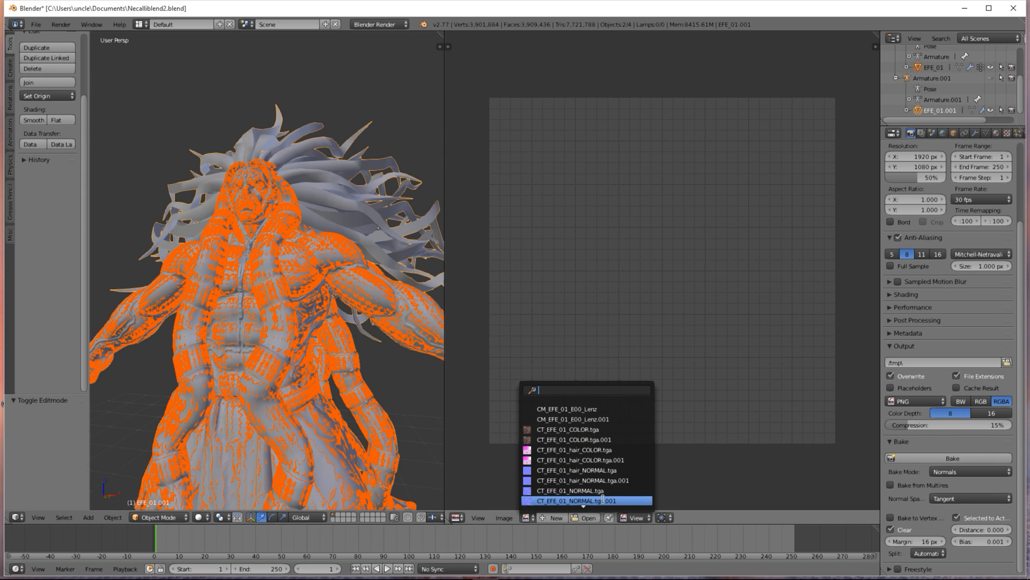
pyautogui.scroll(-1, 582, 502)
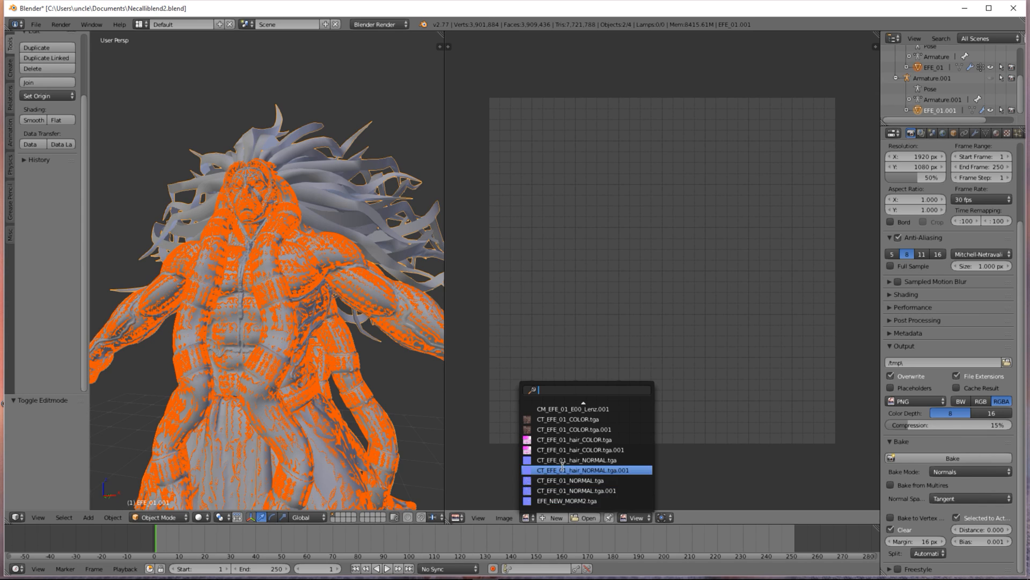
pyautogui.click(552, 501)
# - Examine the baked normal map up close, covering the torso, face, ears and clothing areas, for detail and artifacts
pyautogui.scroll(-3, 690, 337)
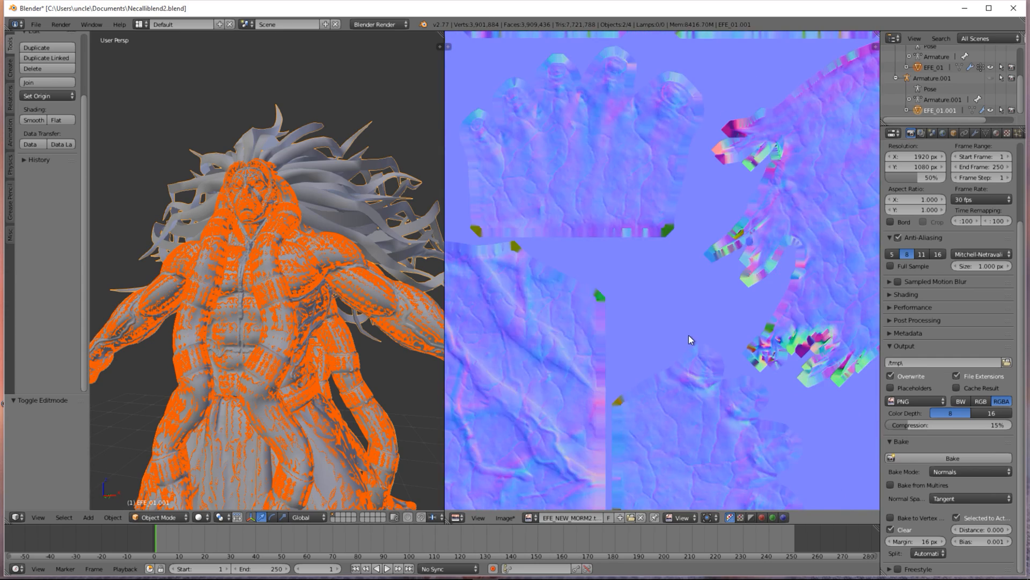
pyautogui.scroll(-2, 684, 334)
pyautogui.scroll(6, 653, 330)
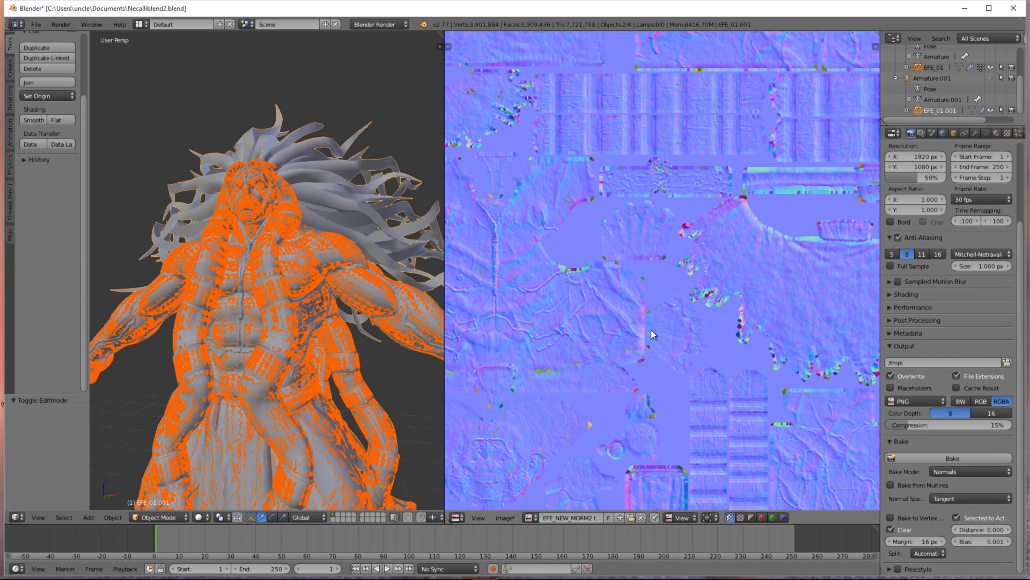
pyautogui.moveTo(649, 329); pyautogui.dragTo(927, 255, button='middle')
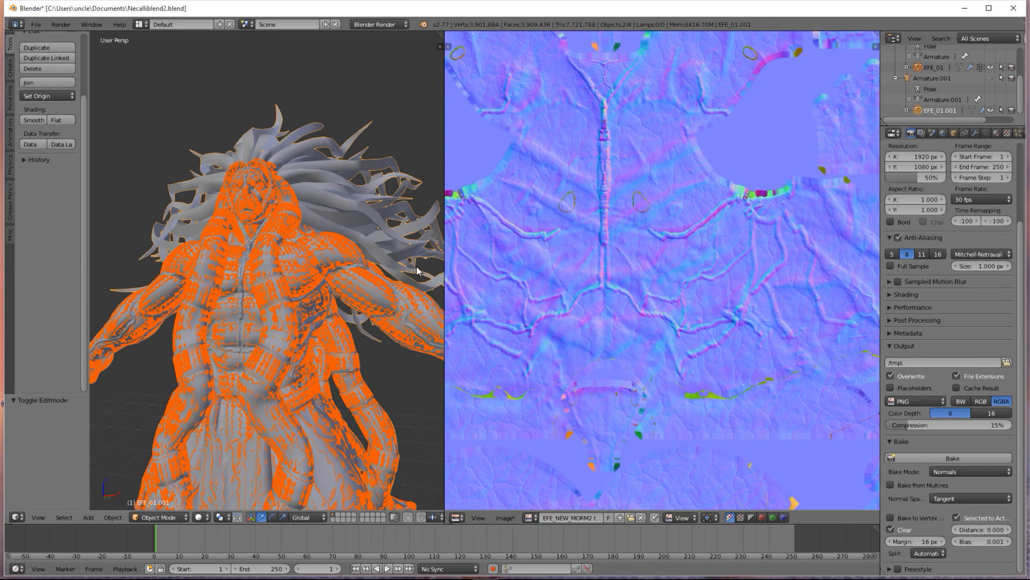
pyautogui.moveTo(374, 197); pyautogui.dragTo(426, 240, button='middle')
pyautogui.moveTo(565, 210); pyautogui.dragTo(623, 160, button='middle')
pyautogui.moveTo(726, 243); pyautogui.dragTo(752, 18, button='middle')
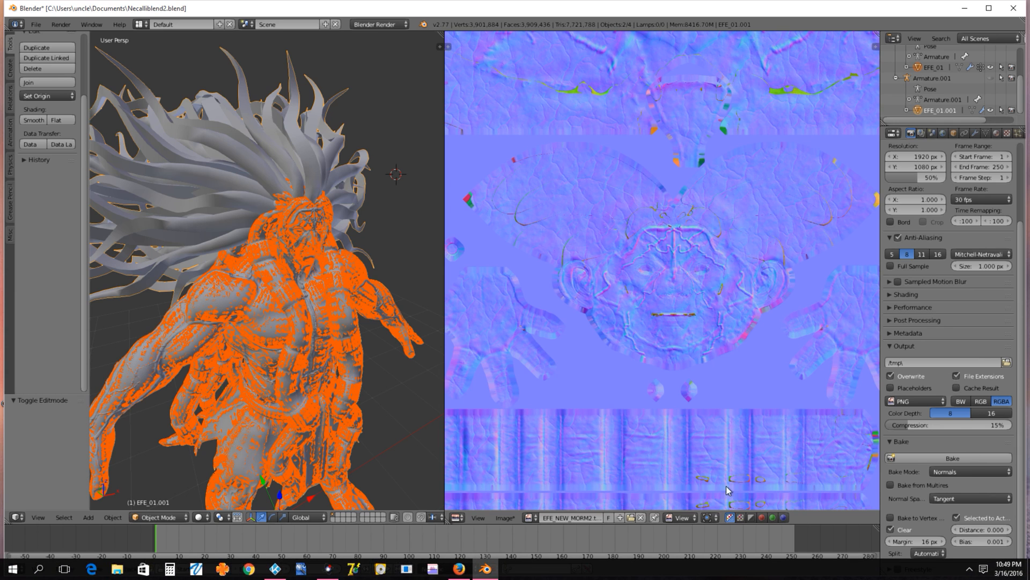
pyautogui.moveTo(709, 300); pyautogui.dragTo(629, 288, button='middle')
pyautogui.scroll(4, 642, 275)
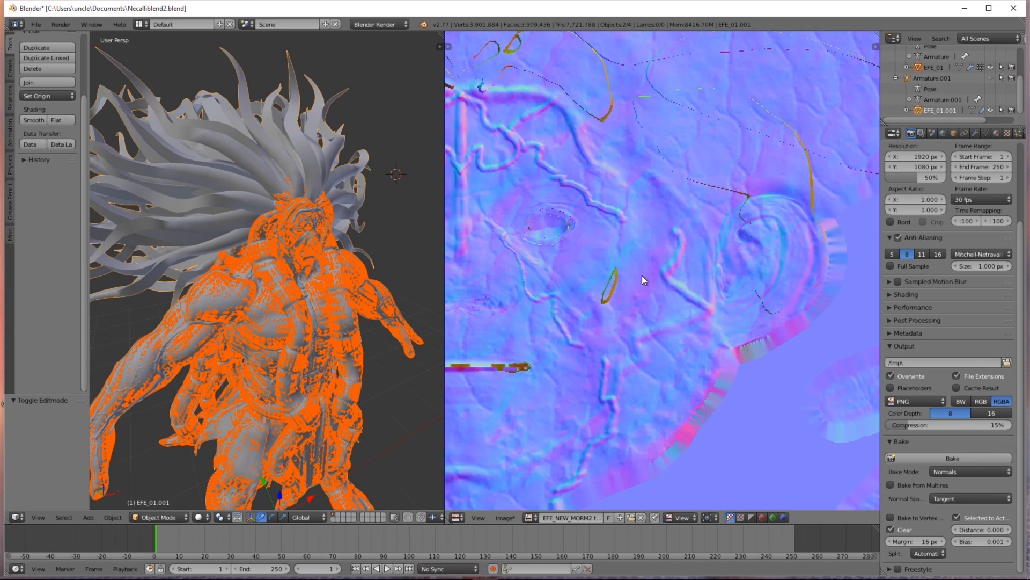
pyautogui.scroll(-4, 641, 275)
pyautogui.scroll(-1, 642, 278)
pyautogui.moveTo(805, 300); pyautogui.dragTo(608, 292, button='middle')
pyautogui.moveTo(846, 370); pyautogui.dragTo(541, 384, button='middle')
pyautogui.moveTo(794, 323); pyautogui.dragTo(686, 492, button='middle')
pyautogui.moveTo(659, 230); pyautogui.dragTo(744, 505, button='middle')
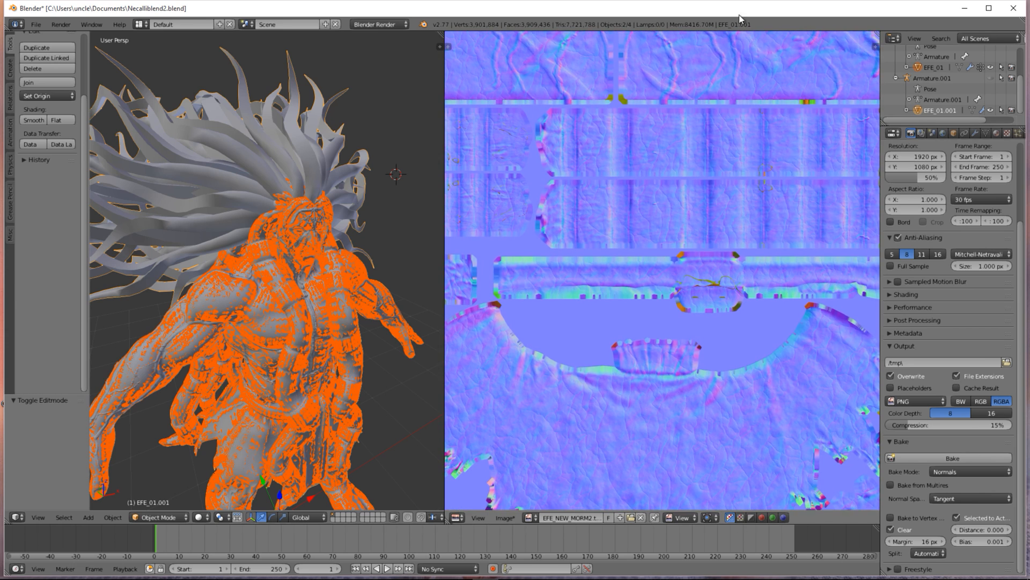
pyautogui.moveTo(713, 198); pyautogui.dragTo(844, 217, button='middle')
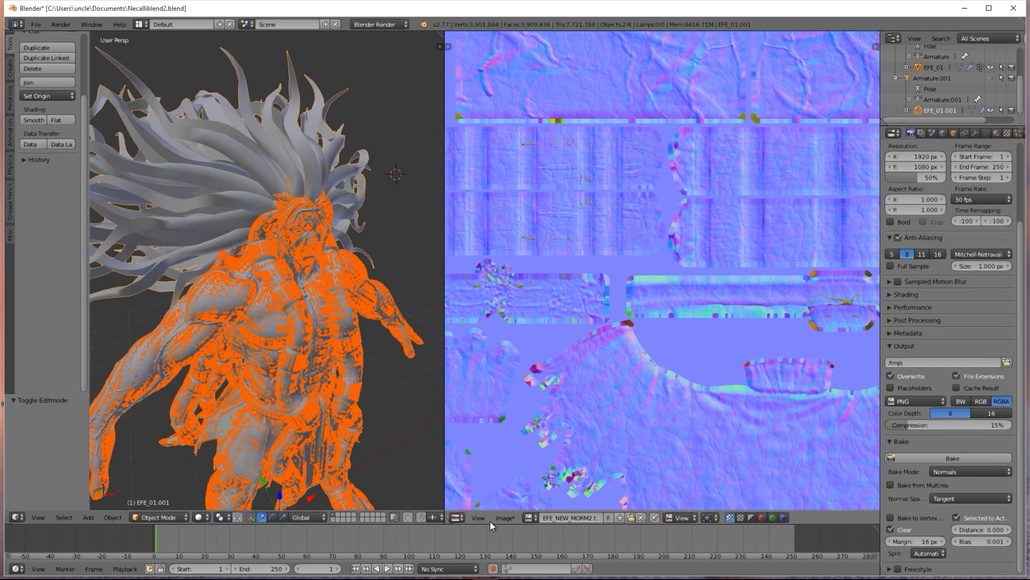
# - Save the baked image as the Targa file EFE_NEW_MORM2.tga in G:\SFVModding with Save As Render enabled
pyautogui.click(503, 518)
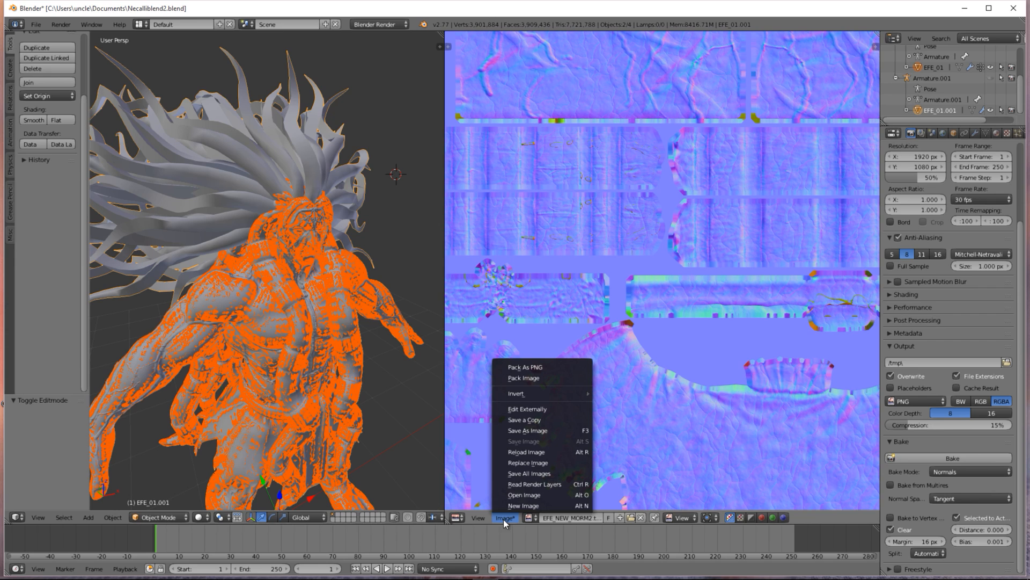
pyautogui.click(529, 431)
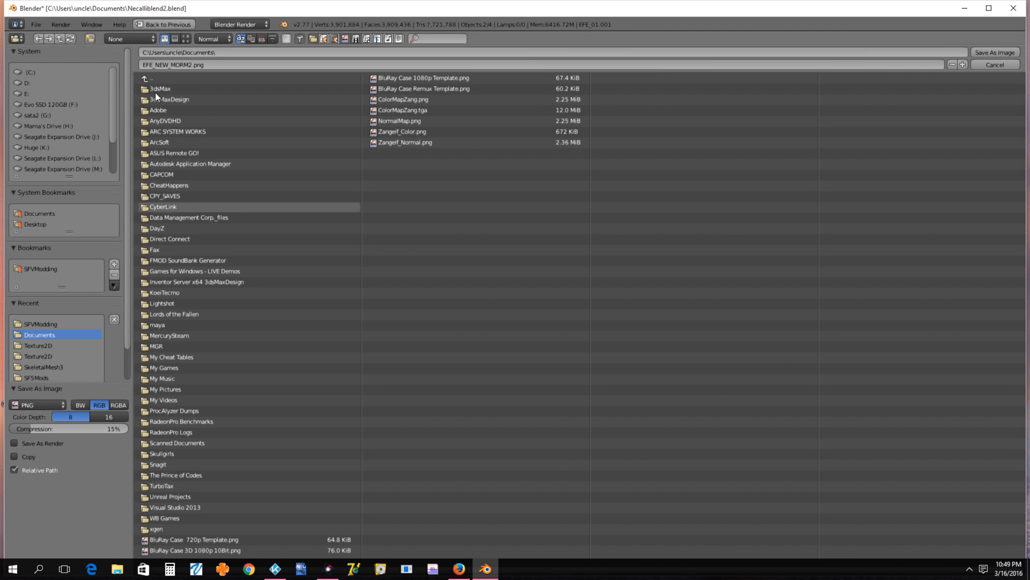
pyautogui.click(54, 325)
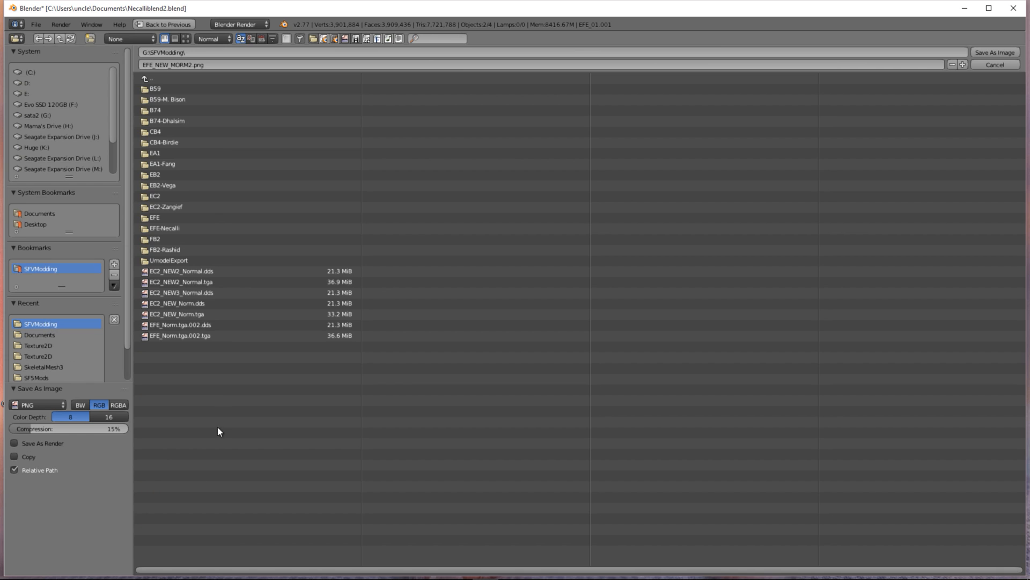
pyautogui.click(43, 405)
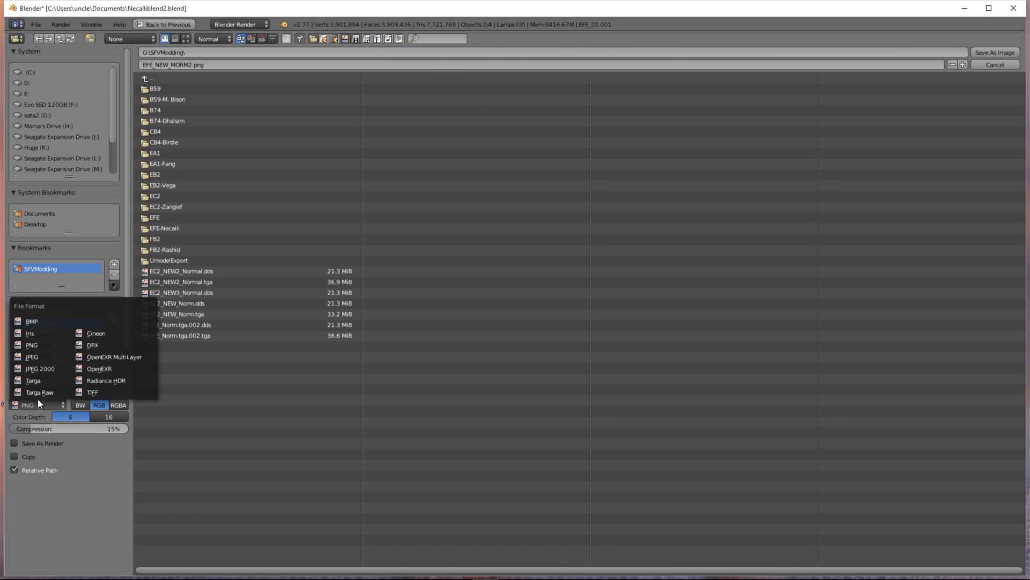
pyautogui.click(34, 380)
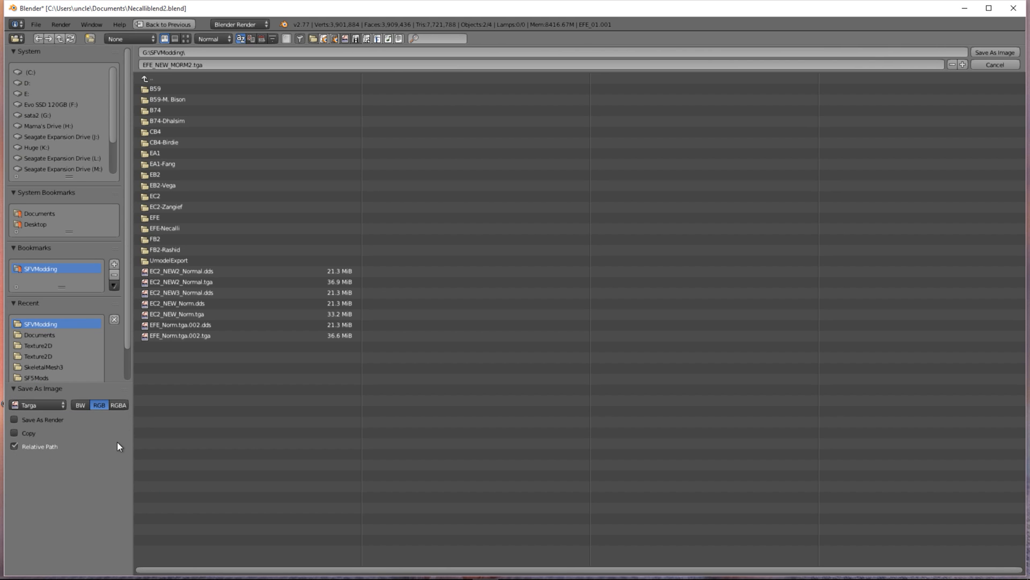
pyautogui.click(21, 422)
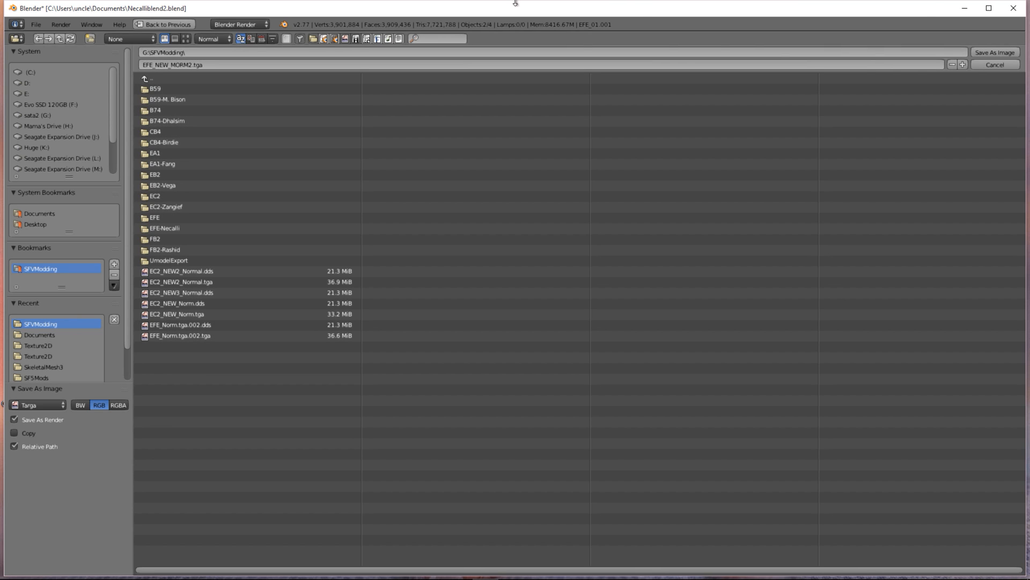
pyautogui.click(1008, 51)
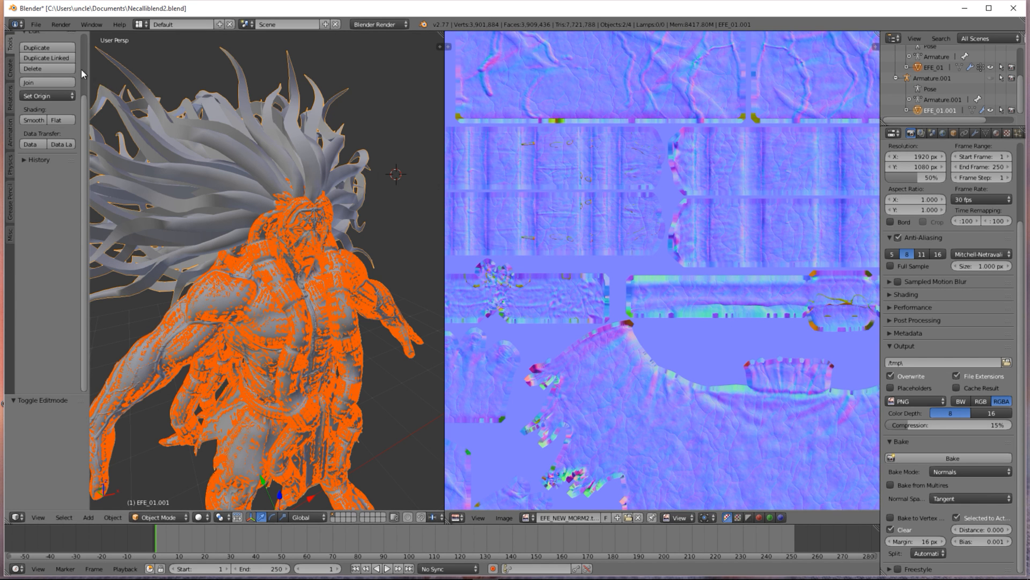
pyautogui.click(38, 23)
pyautogui.moveTo(57, 59)
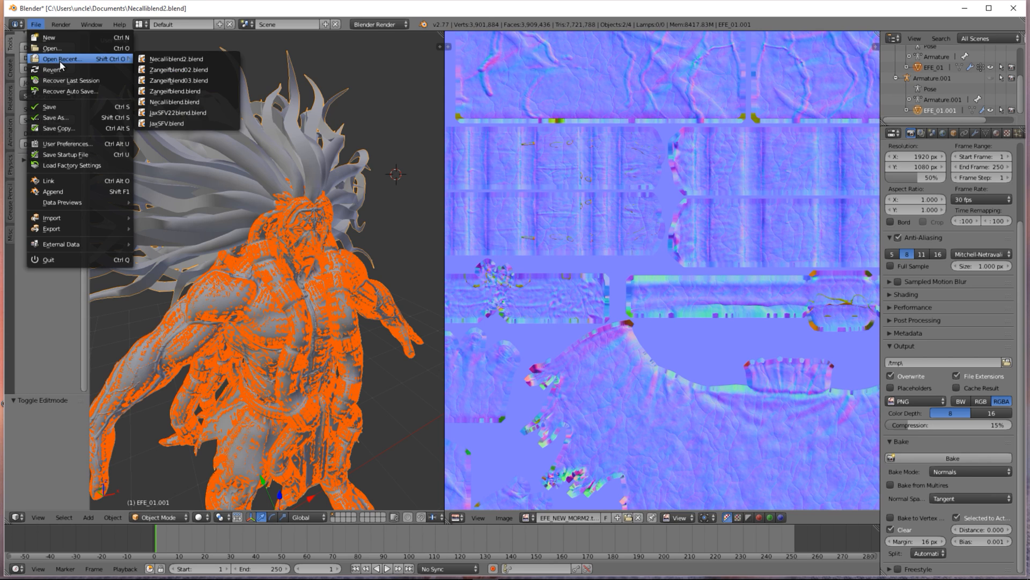
pyautogui.press('Escape')
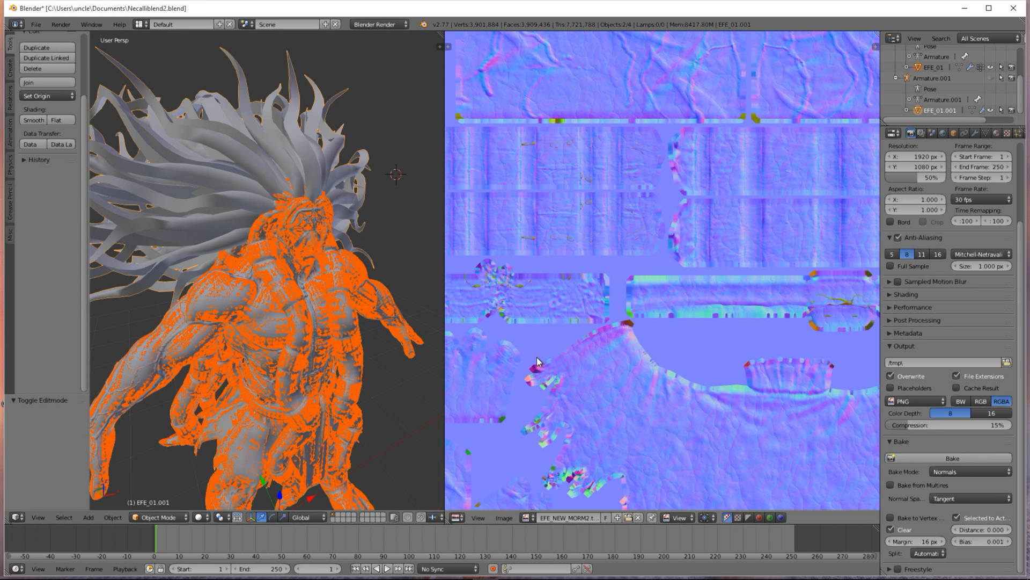
# - Quit Blender without saving the changes to Necalliblend2.blend
pyautogui.scroll(-3, 117, 174)
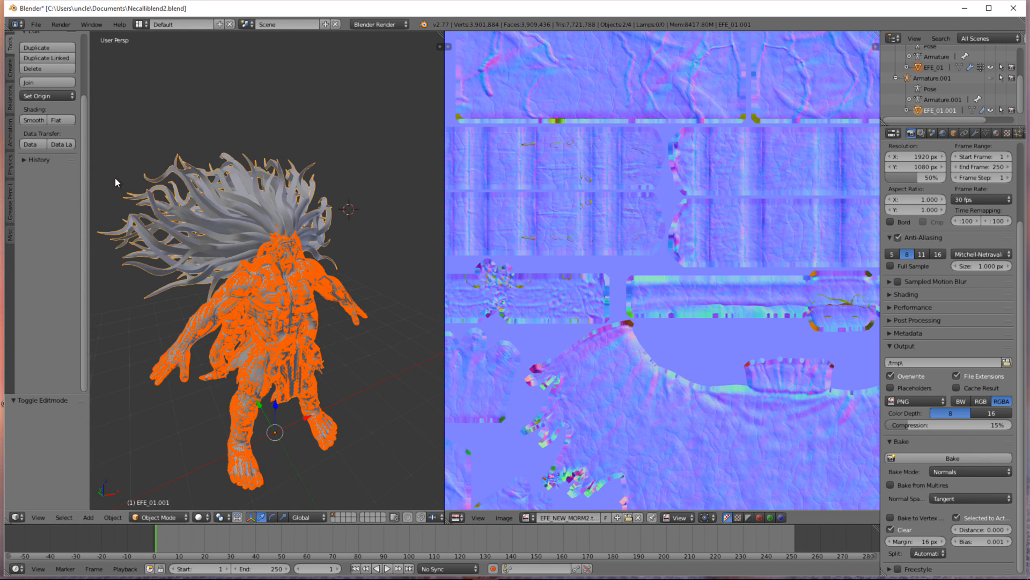
pyautogui.click(1013, 8)
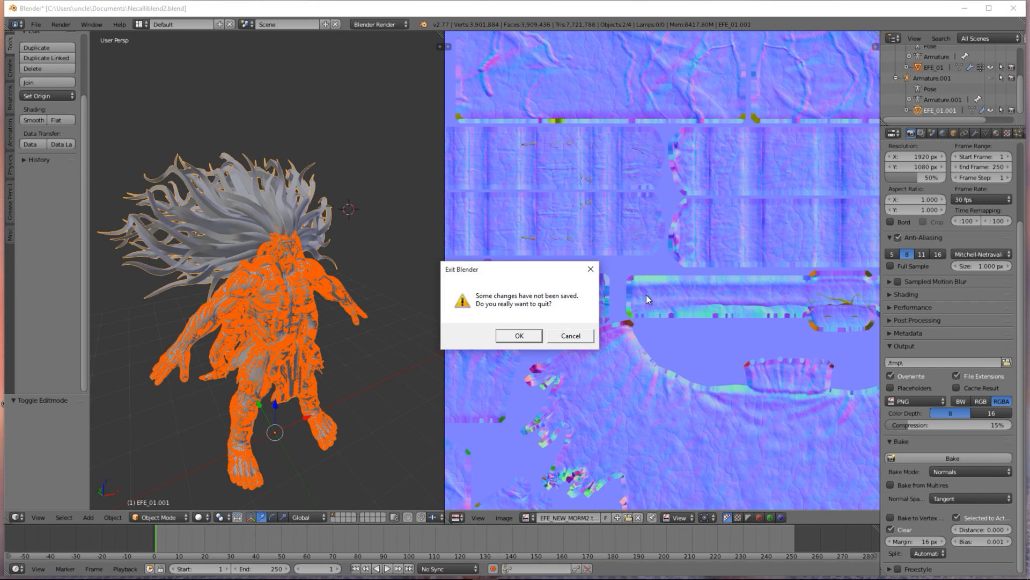
pyautogui.click(511, 337)
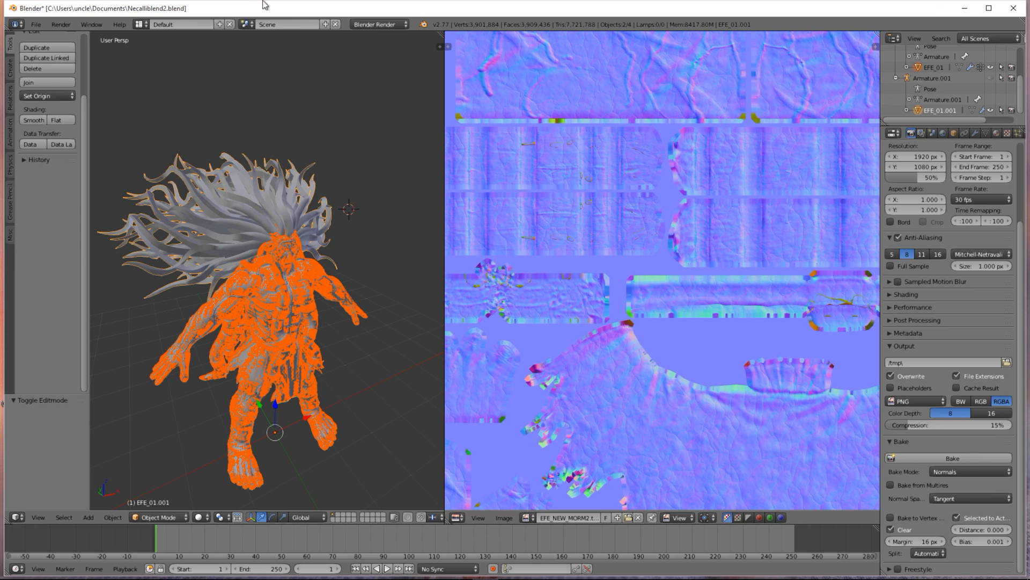
# - Check the state of the Blender process in Task Manager and close Task Manager
pyautogui.moveTo(812, 551)
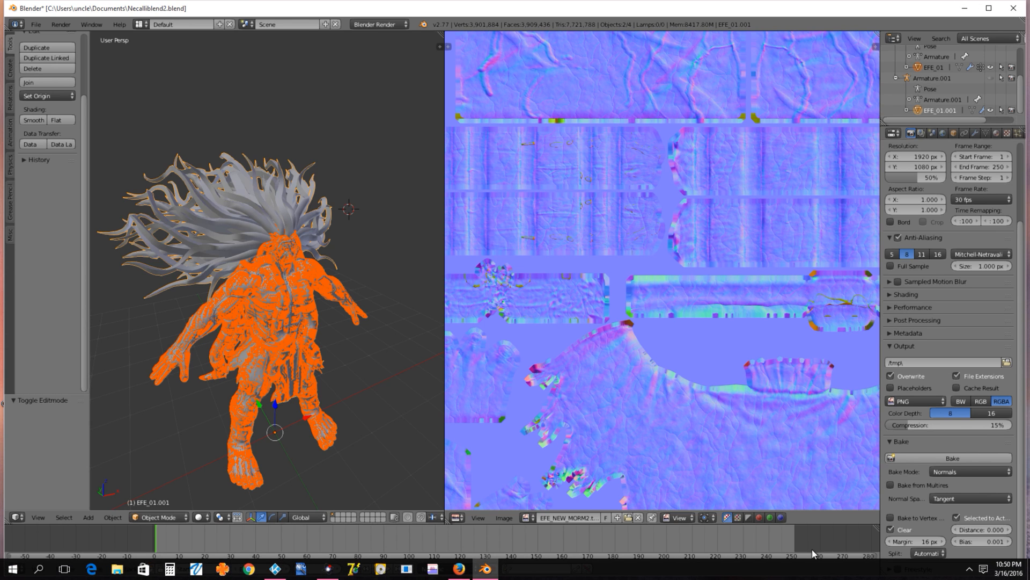
pyautogui.rightClick(652, 568)
pyautogui.click(700, 541)
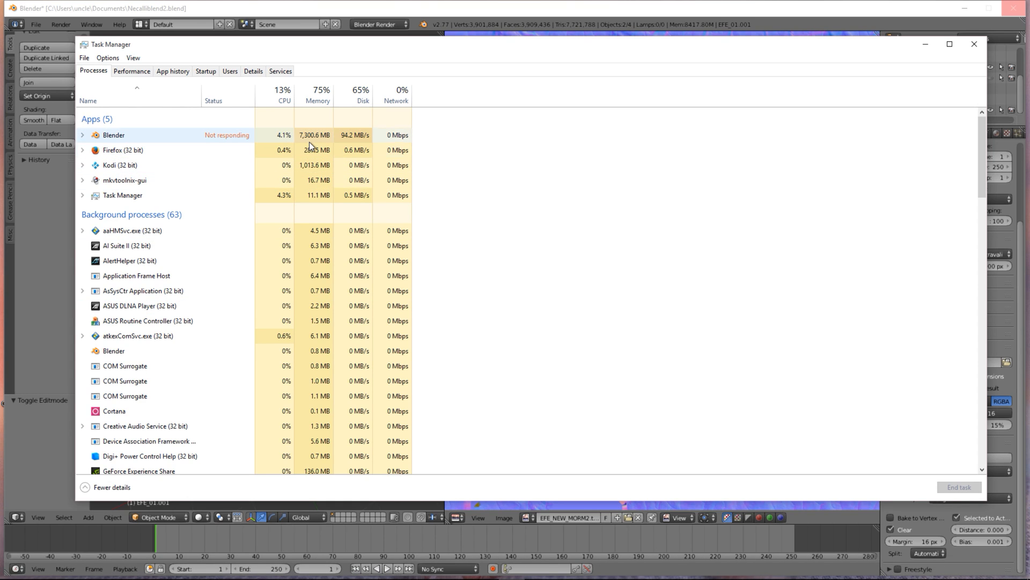
pyautogui.click(108, 135)
pyautogui.click(973, 44)
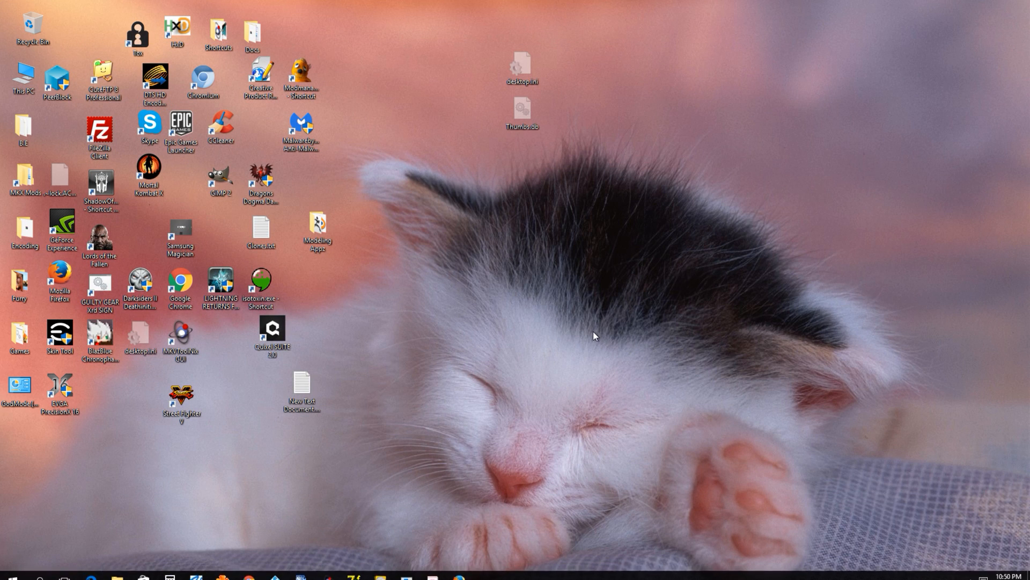
# - Relaunch Blender from its shortcut in the Modeling Appz folder on the desktop
pyautogui.click(318, 228)
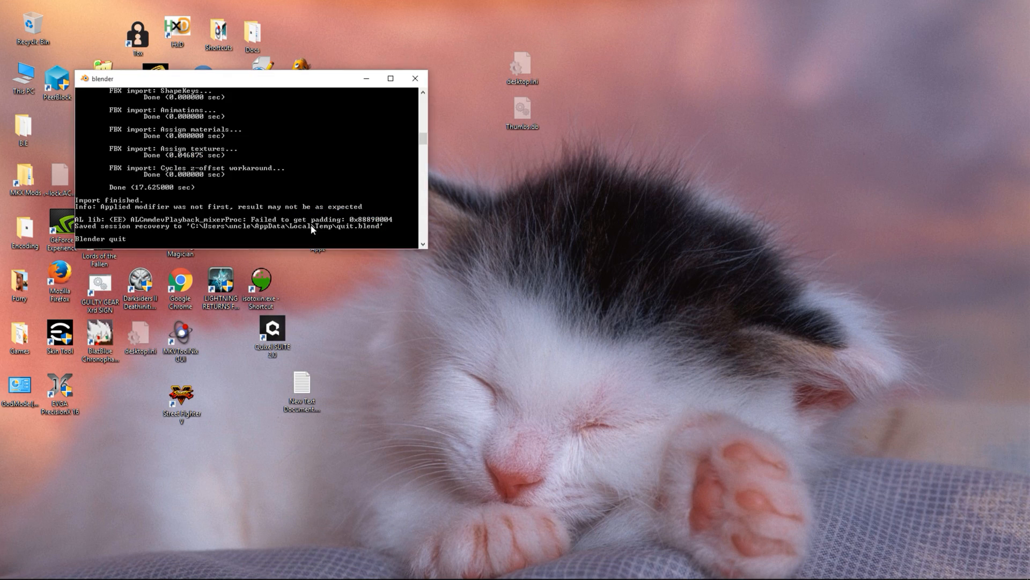
pyautogui.doubleClick(318, 226)
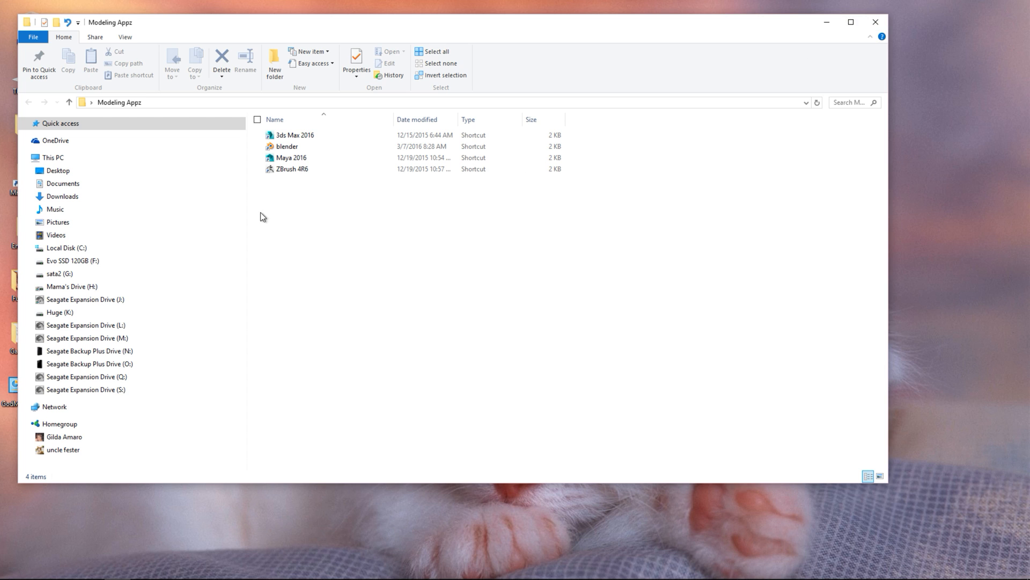
pyautogui.doubleClick(304, 147)
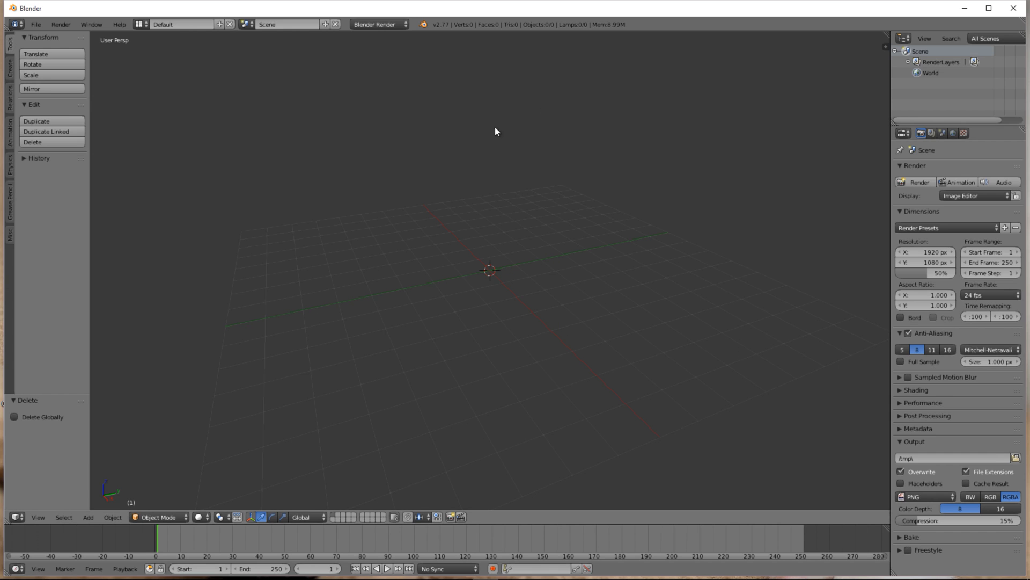
# - Import the FBX model EFE_01.FBX from G:\SFVModding into the empty scene
pyautogui.click(38, 24)
pyautogui.click(37, 25)
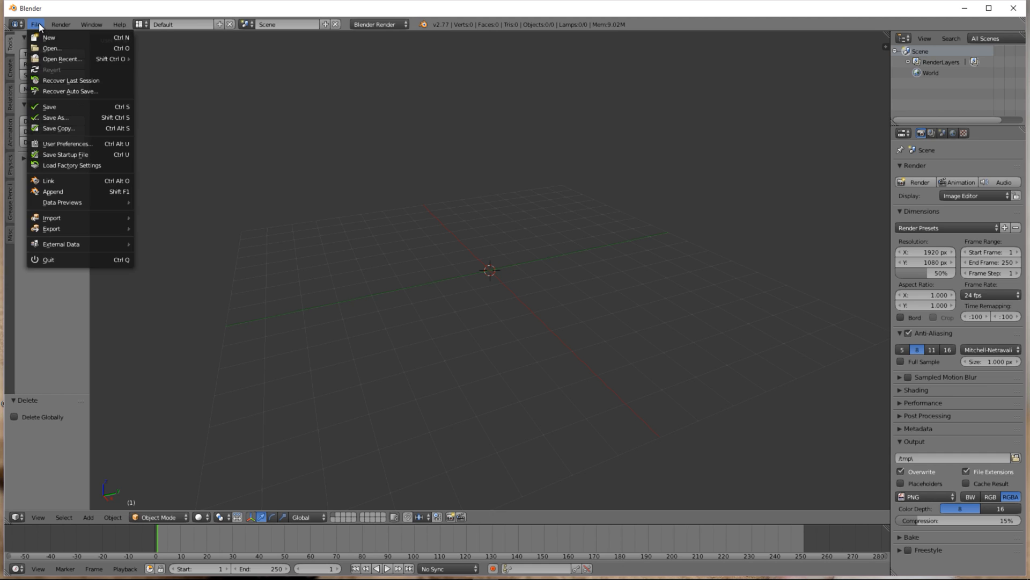
pyautogui.moveTo(48, 217)
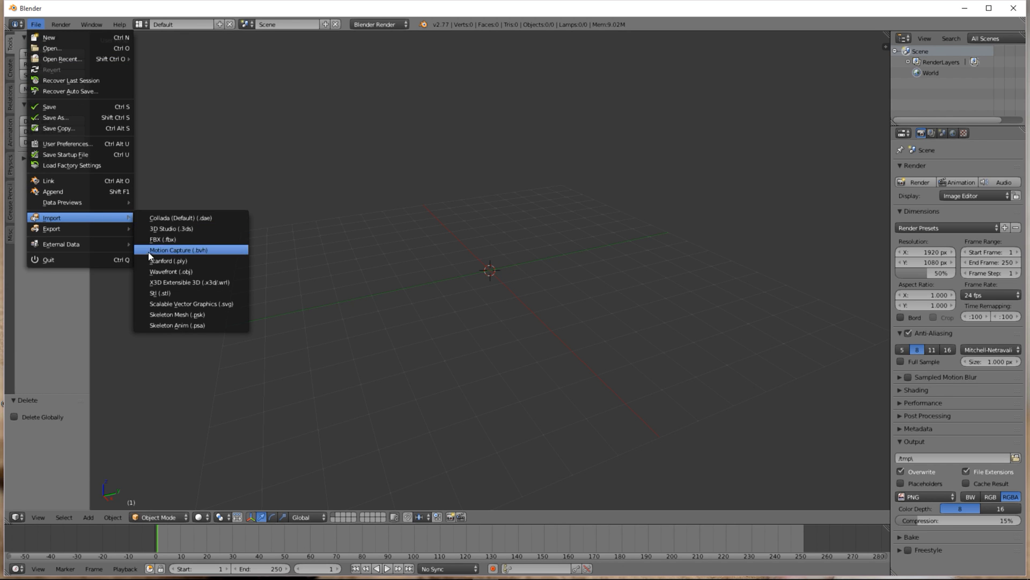
pyautogui.click(171, 238)
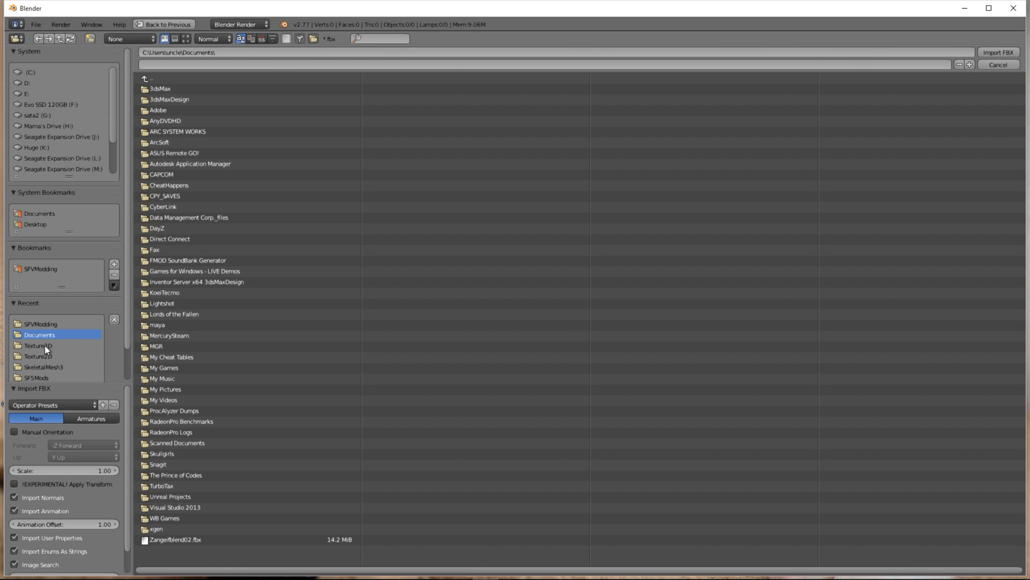
pyautogui.click(42, 323)
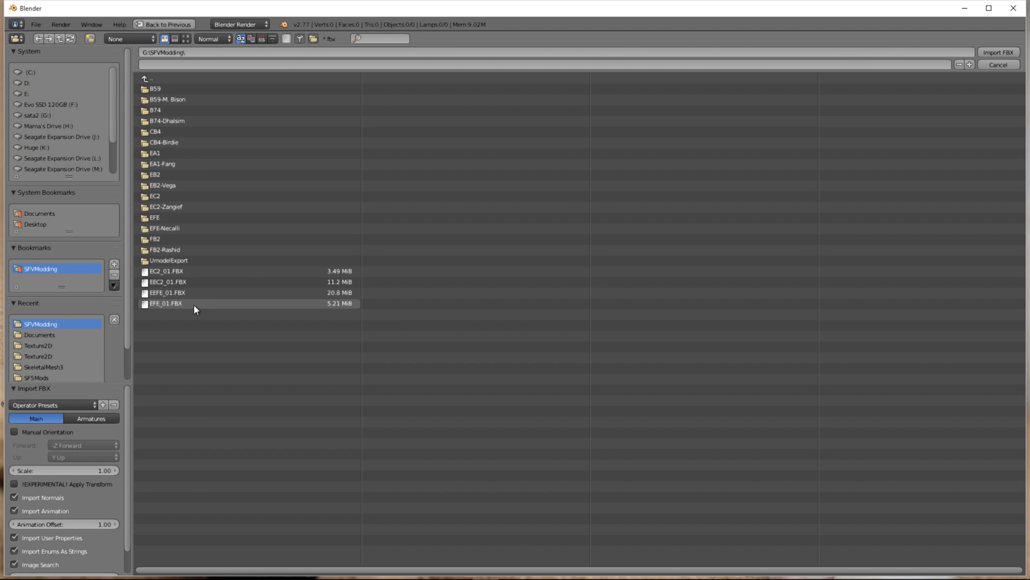
pyautogui.click(167, 304)
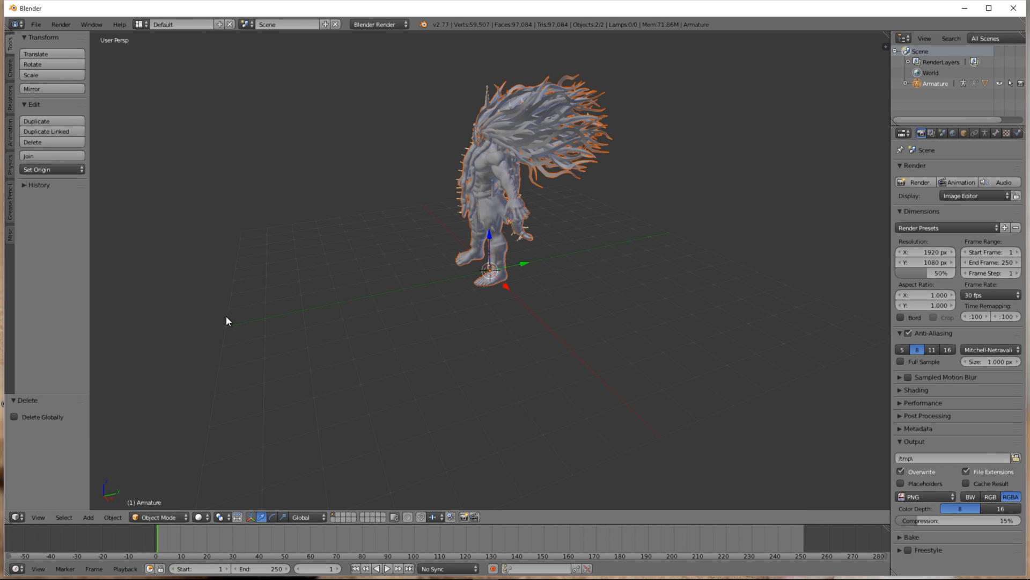
# - Hide the imported armature and select its child mesh EFE_01
pyautogui.click(999, 83)
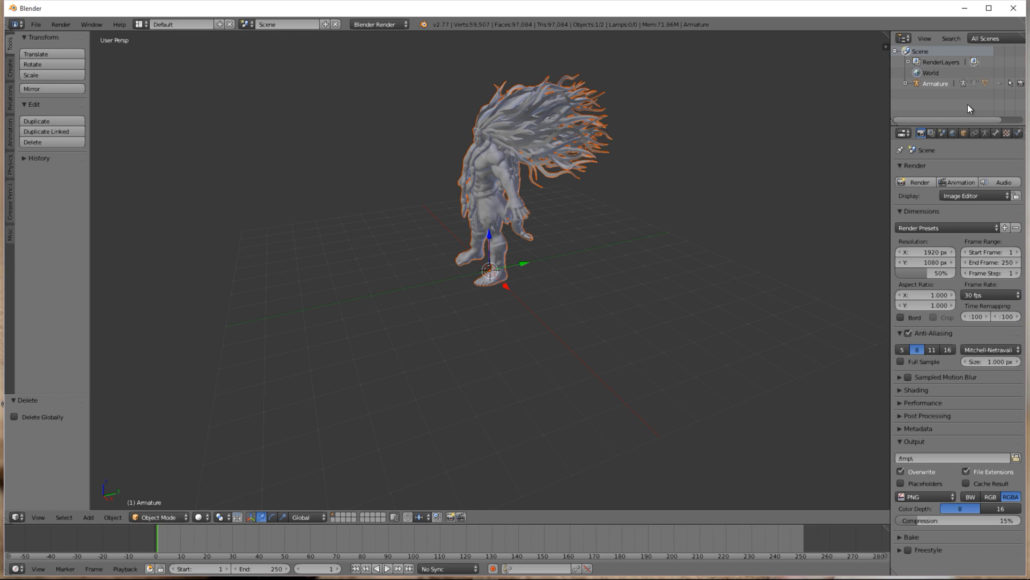
pyautogui.click(906, 83)
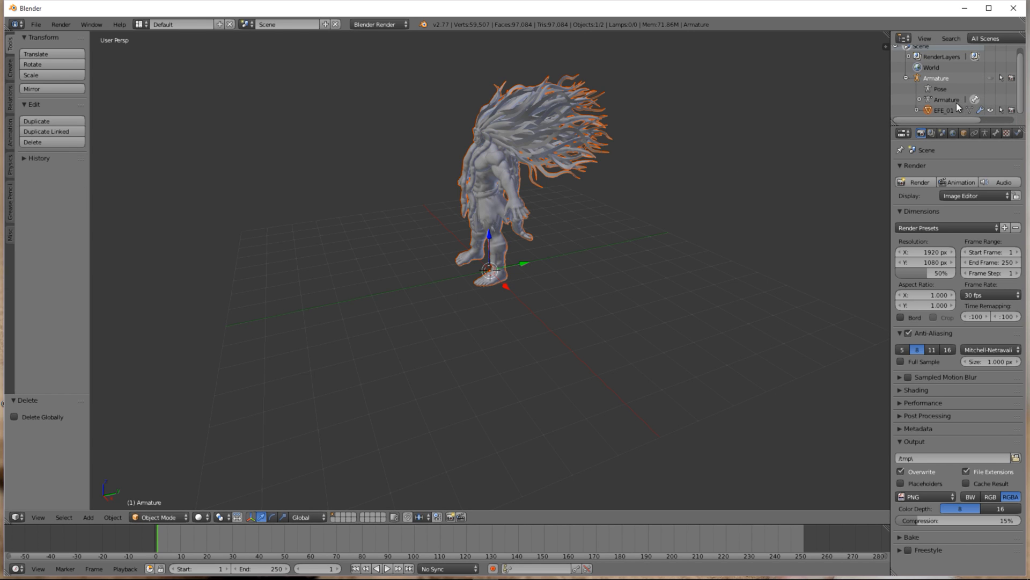
pyautogui.click(942, 105)
pyautogui.moveTo(508, 188); pyautogui.dragTo(512, 281, button='middle')
pyautogui.scroll(3, 493, 171)
pyautogui.scroll(3, 464, 293)
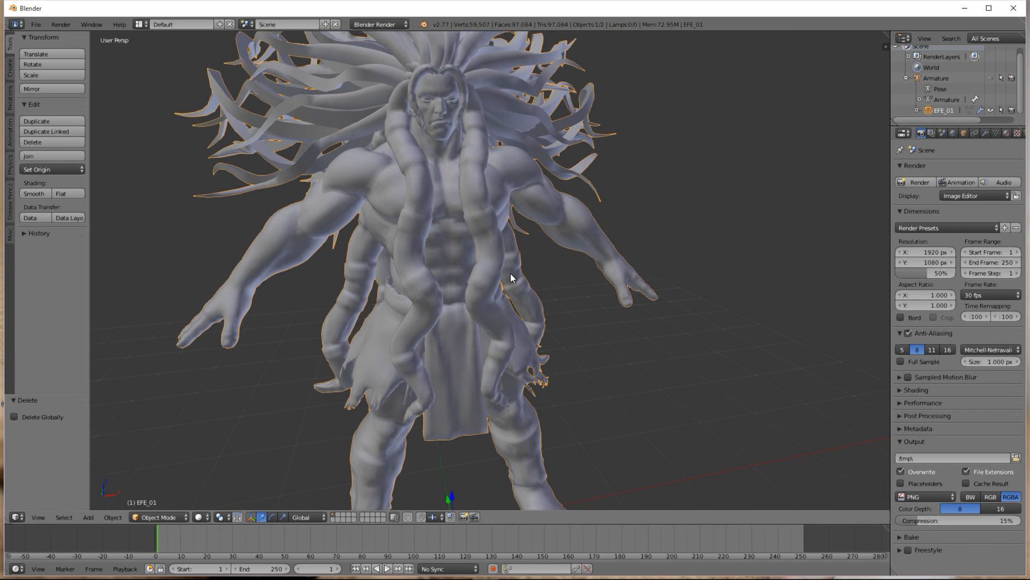
# - Put EFE_01 in Sculpt Mode and set the brush to 20 px radius, 0.750 strength and Accumulate on
pyautogui.click(116, 517)
pyautogui.click(142, 517)
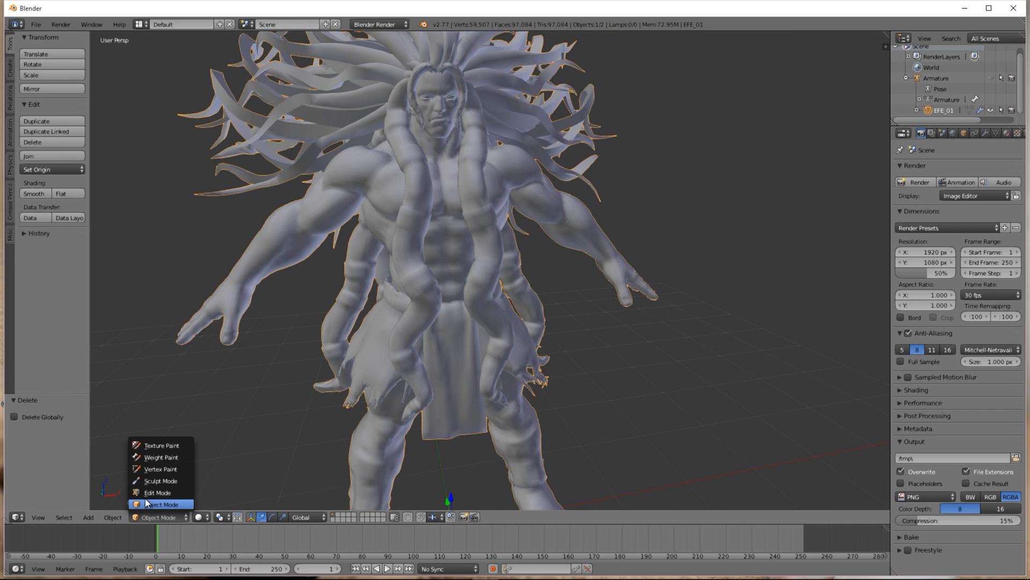
pyautogui.click(153, 481)
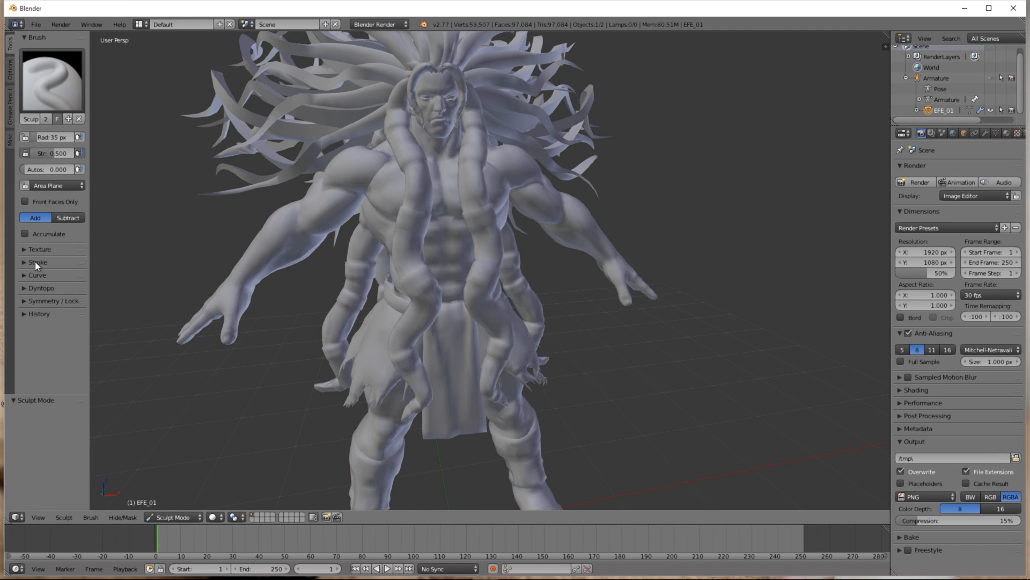
pyautogui.click(46, 137)
pyautogui.write('20')
pyautogui.press('Return')
# - Enable Dyntopo on EFE_01 despite its vertex data, with 1.8 px detail size and smooth shading, and optimize it
pyautogui.click(43, 288)
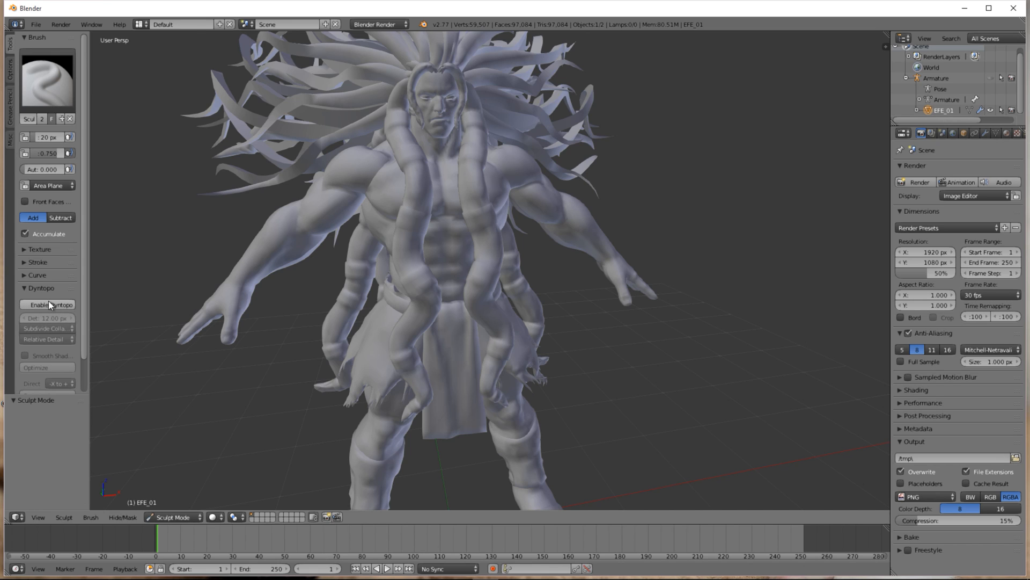
pyautogui.click(48, 303)
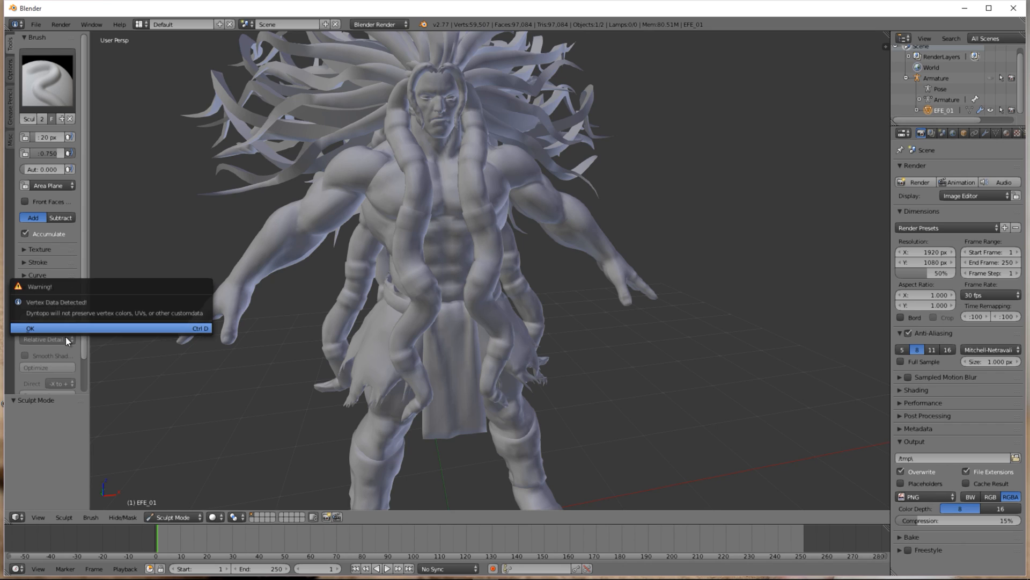
pyautogui.click(31, 330)
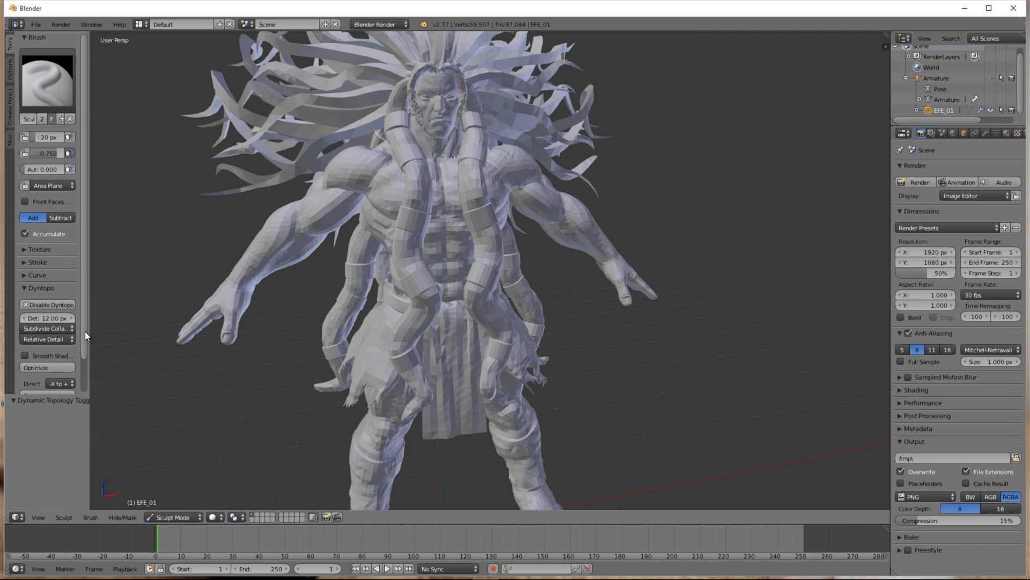
pyautogui.click(54, 320)
pyautogui.moveTo(43, 320); pyautogui.dragTo(26, 322)
pyautogui.write('1.8')
pyautogui.press('Return')
pyautogui.click(24, 355)
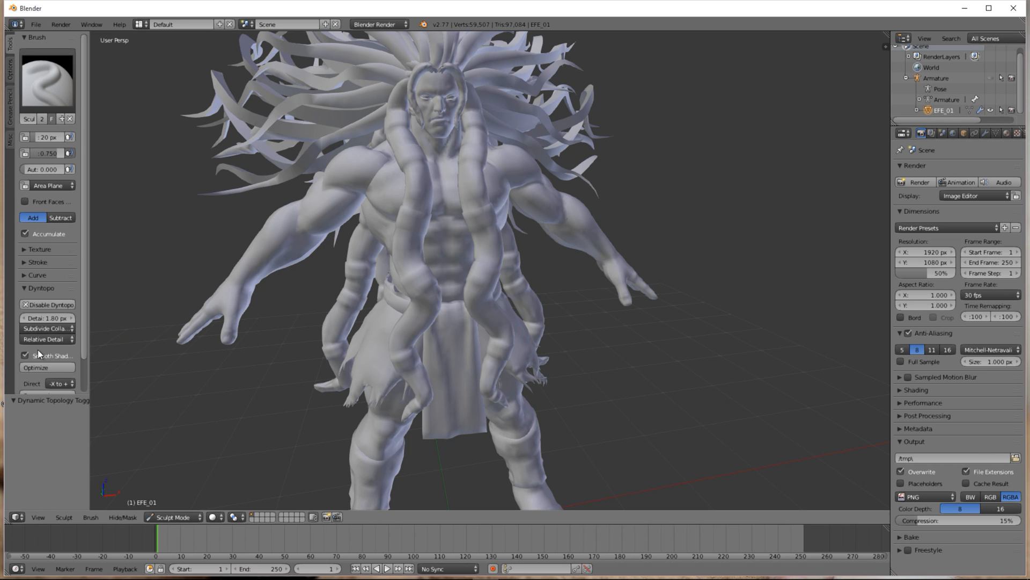
pyautogui.click(25, 366)
# - Sculpt raised, bumpy ridges along the character's arms and elbows and down the middle of the chest
pyautogui.moveTo(400, 197)
pyautogui.mouseDown(button='middle')
pyautogui.moveTo(464, 149)
pyautogui.moveTo(456, 181)
pyautogui.moveTo(306, 228)
pyautogui.moveTo(369, 224)
pyautogui.moveTo(405, 208)
pyautogui.moveTo(504, 232)
pyautogui.moveTo(446, 244)
pyautogui.moveTo(341, 204)
pyautogui.moveTo(419, 211)
pyautogui.moveTo(356, 207)
pyautogui.moveTo(398, 167)
pyautogui.mouseUp(button='middle')
pyautogui.scroll(5, 456, 182)
pyautogui.scroll(-4, 406, 204)
pyautogui.scroll(3, 398, 167)
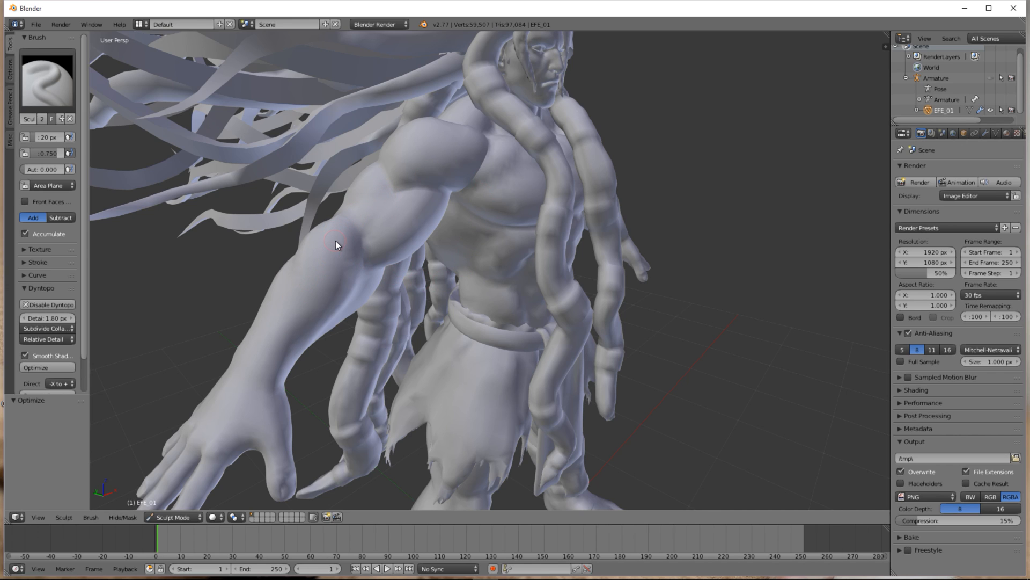
pyautogui.moveTo(327, 257)
pyautogui.mouseDown()
pyautogui.moveTo(297, 309)
pyautogui.moveTo(340, 239)
pyautogui.moveTo(299, 298)
pyautogui.moveTo(337, 234)
pyautogui.moveTo(312, 282)
pyautogui.moveTo(295, 254)
pyautogui.mouseUp()
pyautogui.moveTo(295, 254)
pyautogui.mouseDown(button='middle')
pyautogui.moveTo(276, 135)
pyautogui.moveTo(216, 116)
pyautogui.mouseUp(button='middle')
pyautogui.moveTo(549, 152); pyautogui.dragTo(627, 223)
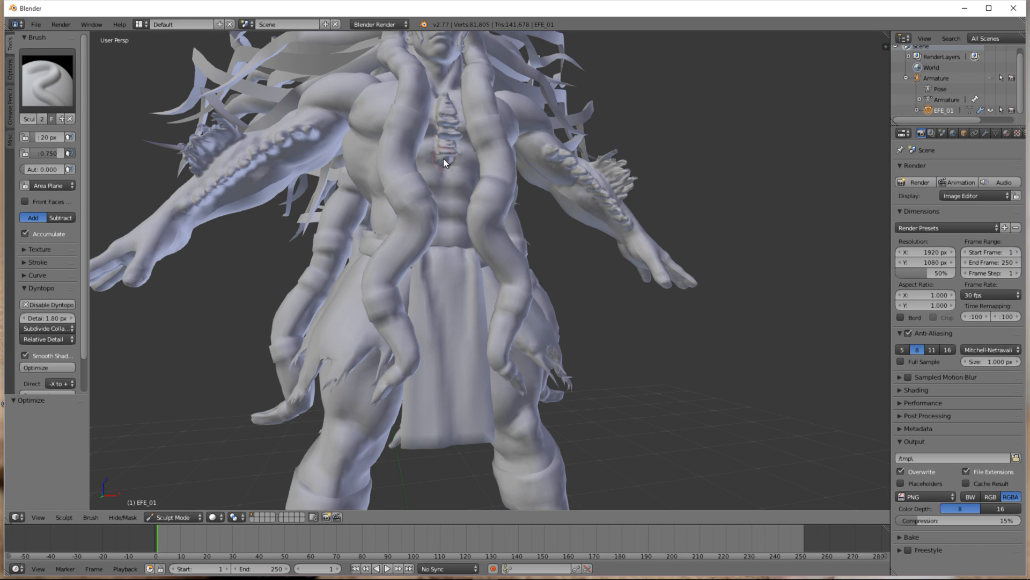
# - Sculpt spiky ridges from the shoulder front down the side of the chest and along the back of the arm
pyautogui.moveTo(384, 126)
pyautogui.mouseDown(button='middle')
pyautogui.moveTo(392, 99)
pyautogui.moveTo(404, 113)
pyautogui.mouseUp(button='middle')
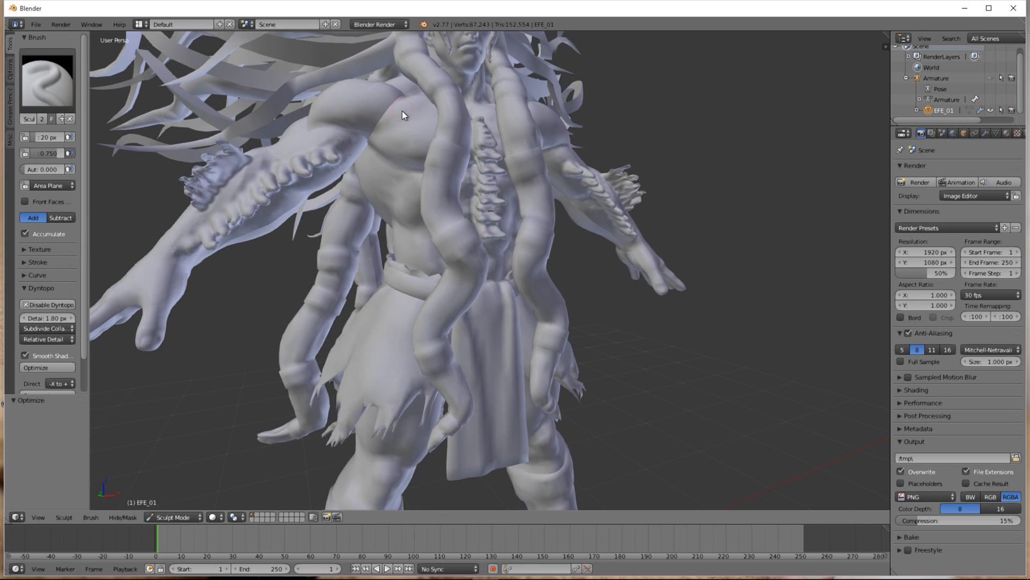
pyautogui.moveTo(368, 95)
pyautogui.mouseDown()
pyautogui.moveTo(405, 120)
pyautogui.moveTo(413, 237)
pyautogui.mouseUp()
pyautogui.moveTo(412, 236)
pyautogui.mouseDown(button='middle')
pyautogui.moveTo(481, 201)
pyautogui.moveTo(558, 188)
pyautogui.mouseUp(button='middle')
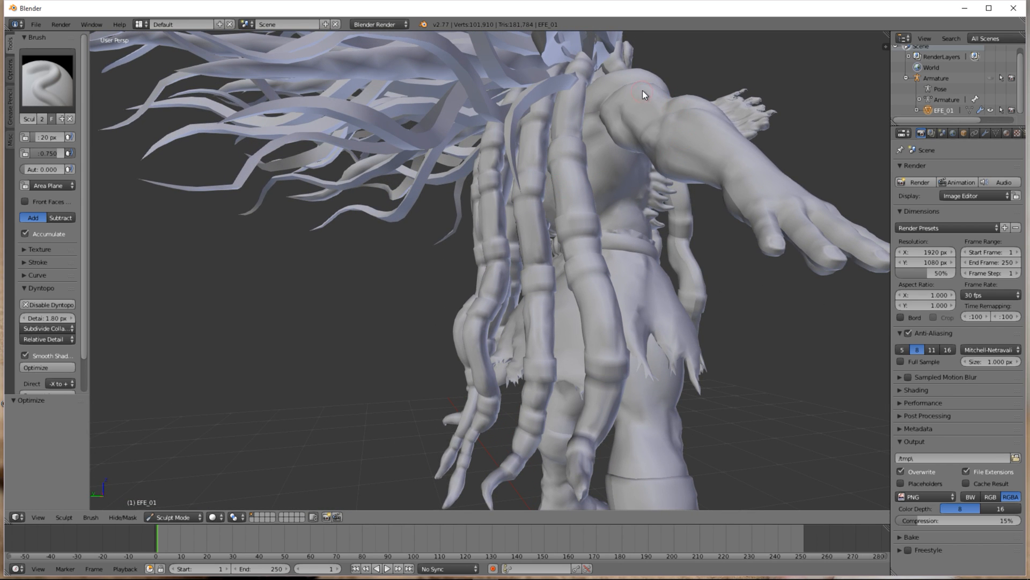
pyautogui.moveTo(750, 167); pyautogui.dragTo(732, 120)
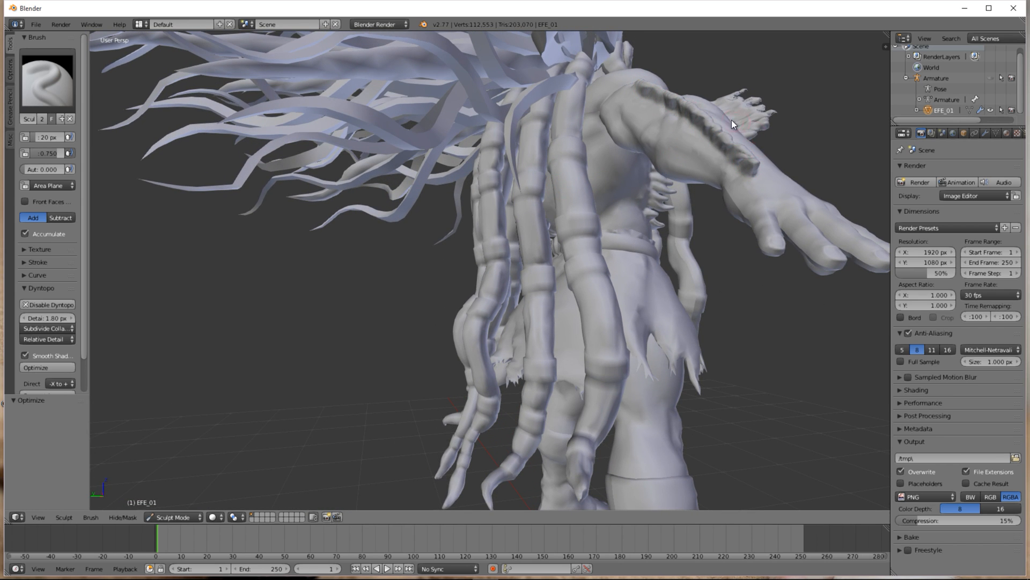
# - Sculpt a row of spikes up the outer upper arm and over the shoulder
pyautogui.moveTo(754, 141); pyautogui.dragTo(680, 240, button='middle')
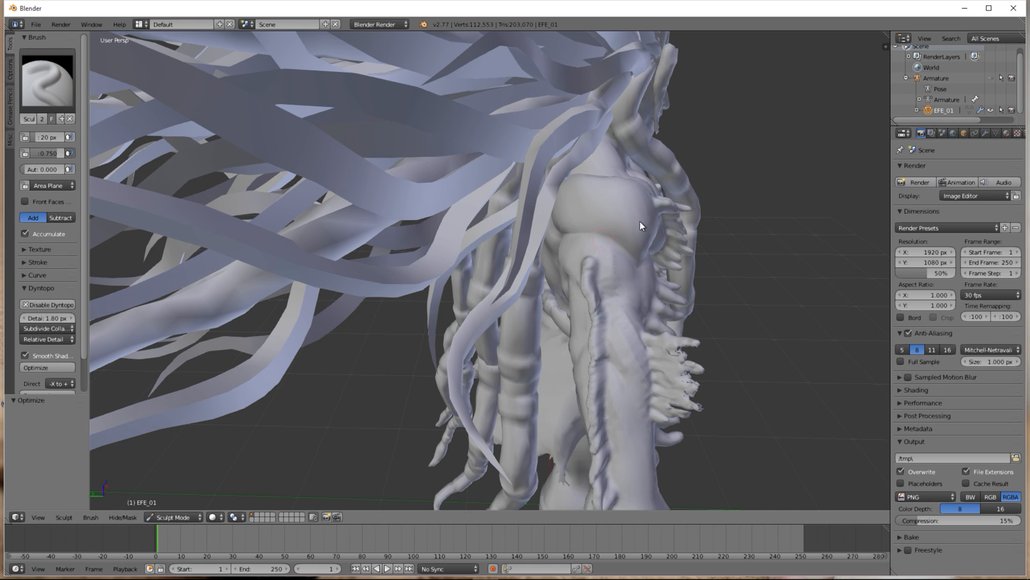
pyautogui.moveTo(654, 365)
pyautogui.mouseDown(button='middle')
pyautogui.moveTo(643, 369)
pyautogui.moveTo(630, 339)
pyautogui.moveTo(595, 361)
pyautogui.mouseUp(button='middle')
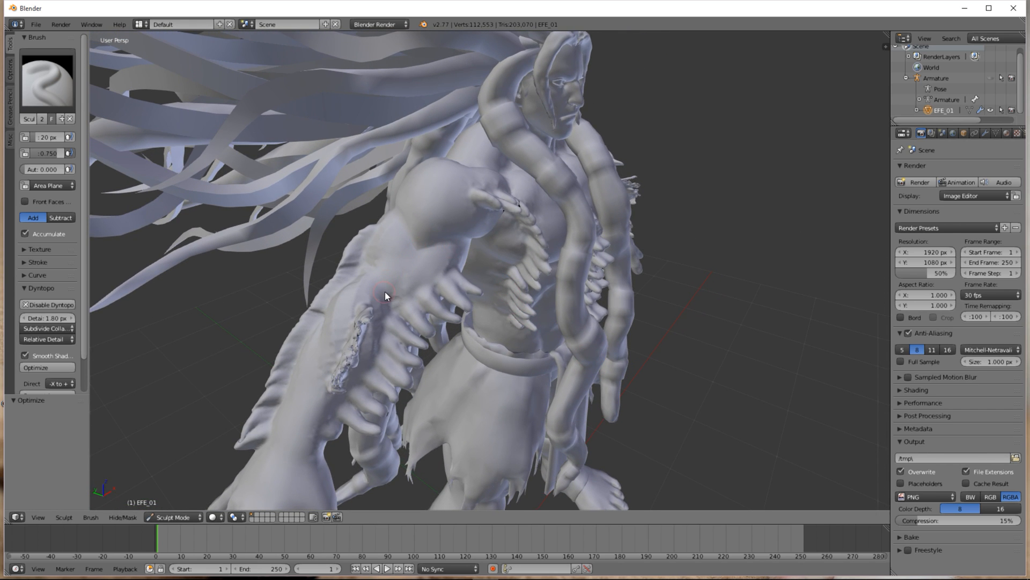
pyautogui.moveTo(378, 277)
pyautogui.mouseDown(button='middle')
pyautogui.moveTo(428, 252)
pyautogui.moveTo(569, 302)
pyautogui.moveTo(523, 305)
pyautogui.mouseUp(button='middle')
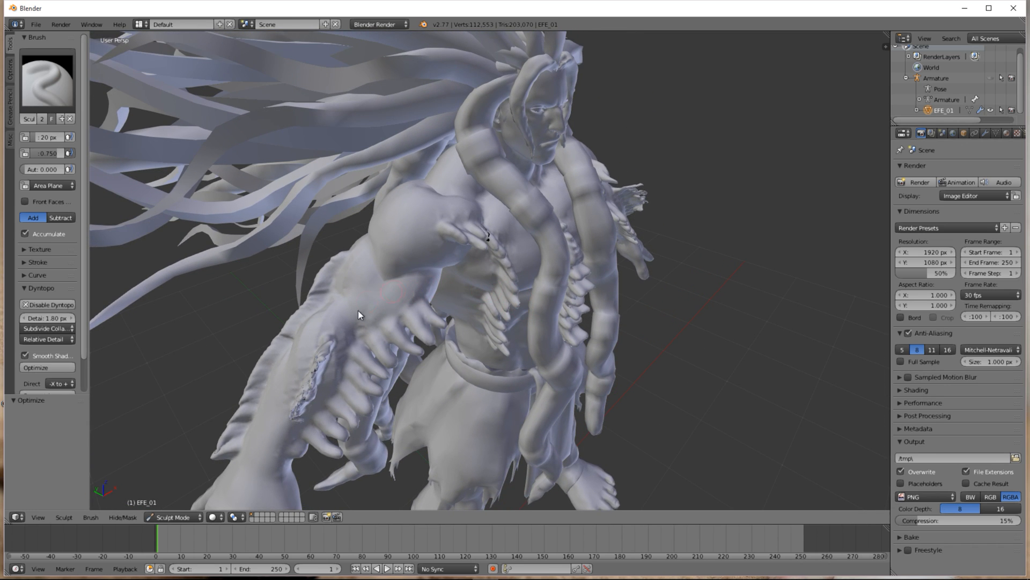
pyautogui.moveTo(349, 323)
pyautogui.mouseDown()
pyautogui.moveTo(364, 263)
pyautogui.moveTo(437, 190)
pyautogui.mouseUp()
pyautogui.moveTo(457, 172); pyautogui.dragTo(382, 179, button='middle')
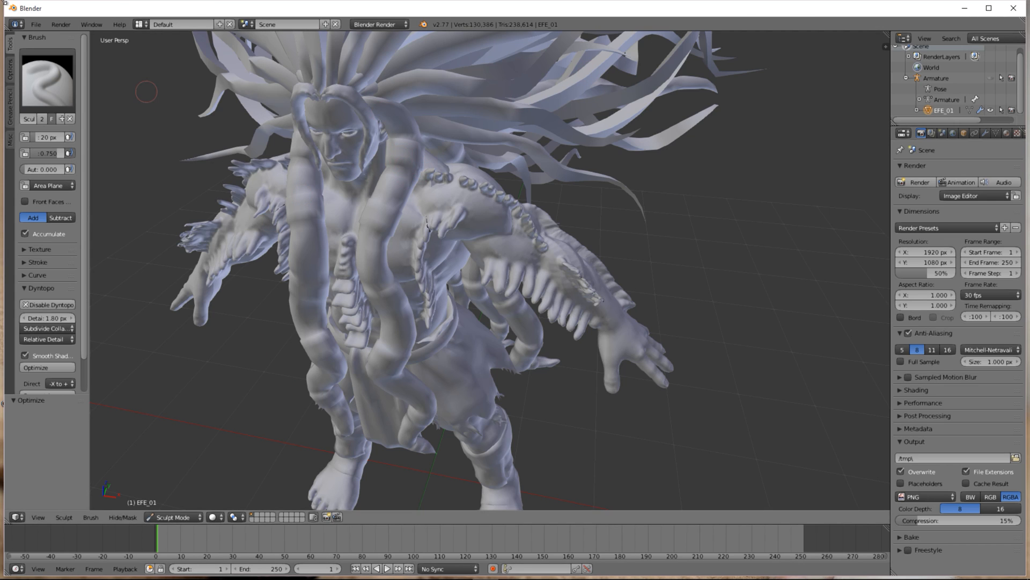
# - Turn off Dyntopo on the sculpted mesh and view the whole figure
pyautogui.moveTo(259, 185)
pyautogui.mouseDown(button='middle')
pyautogui.moveTo(336, 146)
pyautogui.moveTo(297, 140)
pyautogui.mouseUp(button='middle')
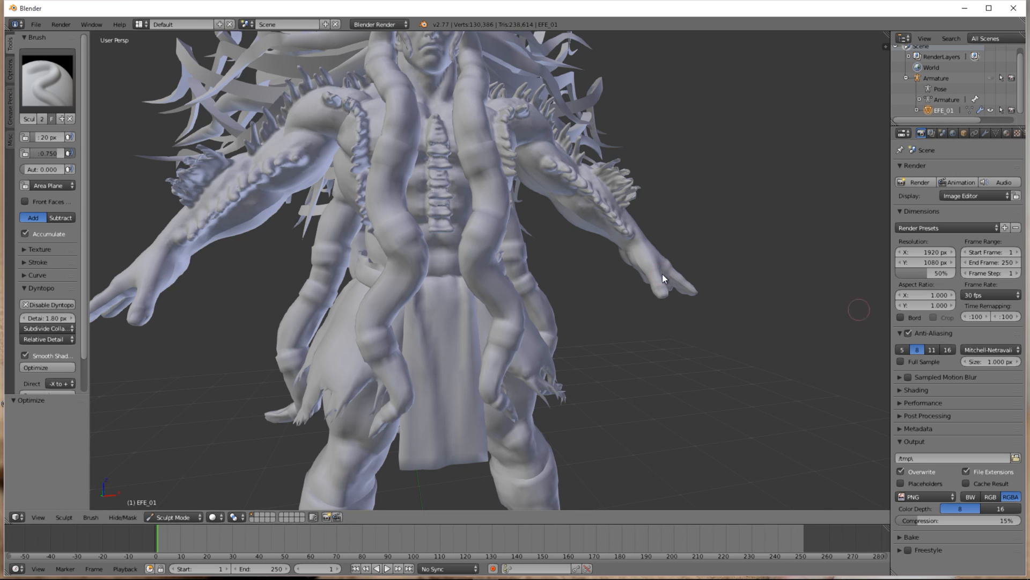
pyautogui.scroll(-2, 47, 371)
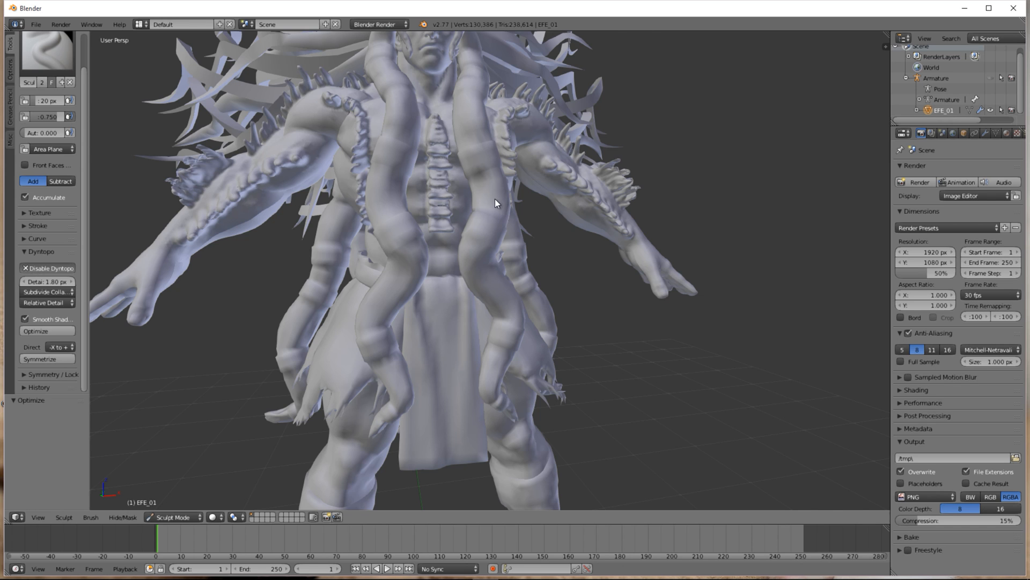
pyautogui.hotkey('ctrl', 'd')
pyautogui.scroll(-5, 486, 204)
pyautogui.moveTo(474, 198); pyautogui.dragTo(428, 217, button='middle')
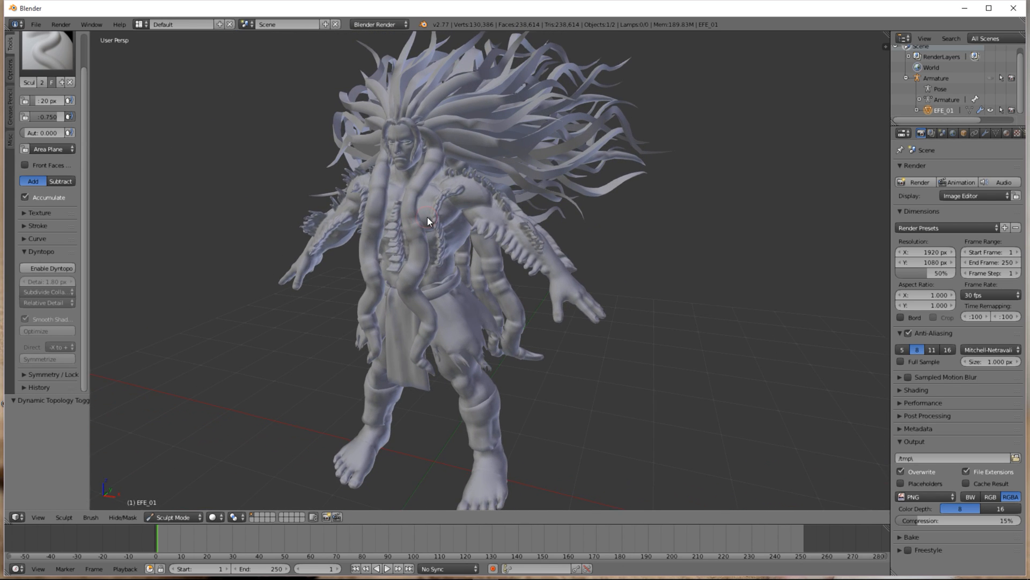
# - Import the original character FBX again alongside the sculpted mesh and hide its Armature.001
pyautogui.scroll(2, 51, 66)
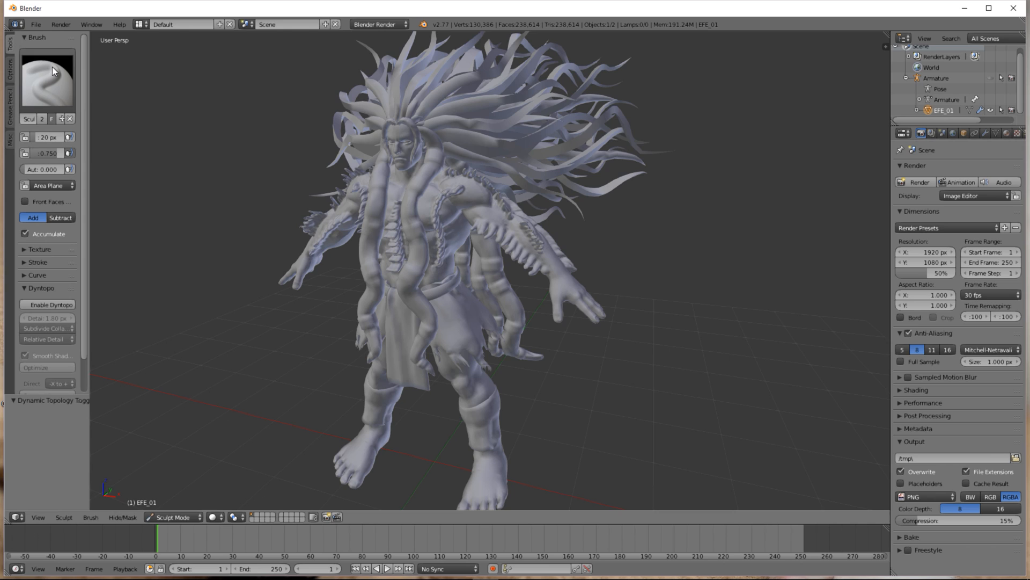
pyautogui.click(35, 24)
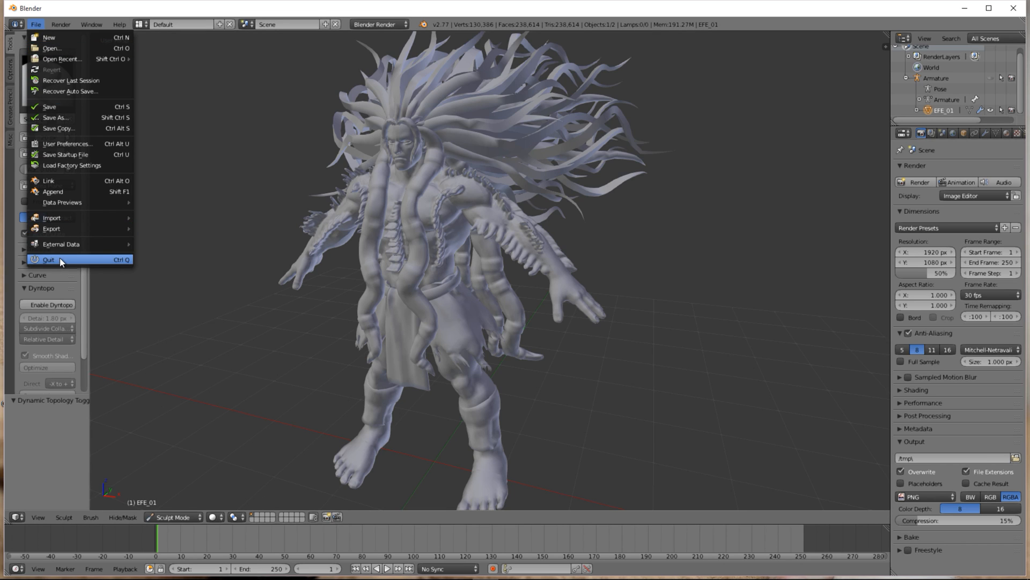
pyautogui.moveTo(58, 228)
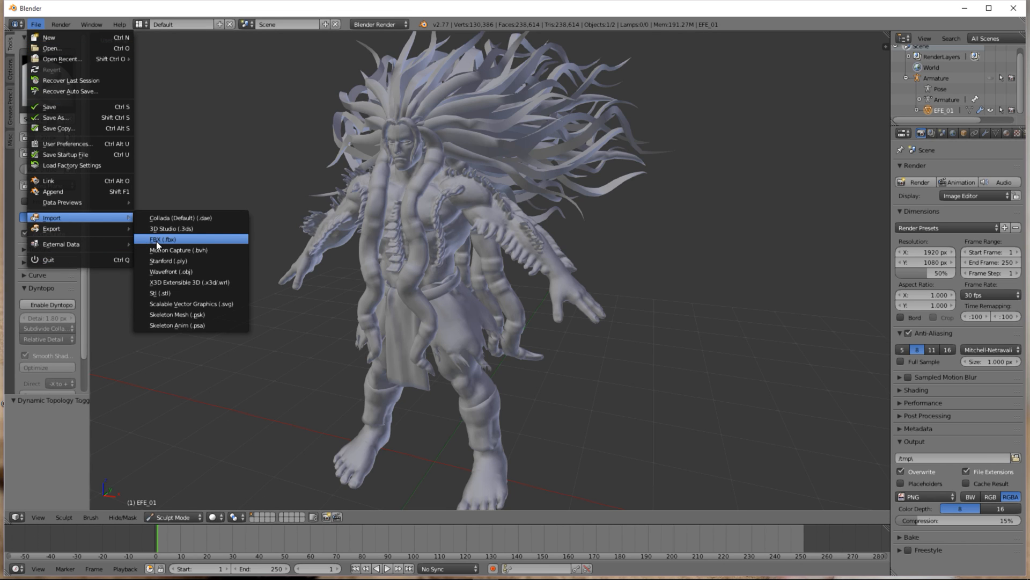
pyautogui.click(156, 240)
pyautogui.click(177, 304)
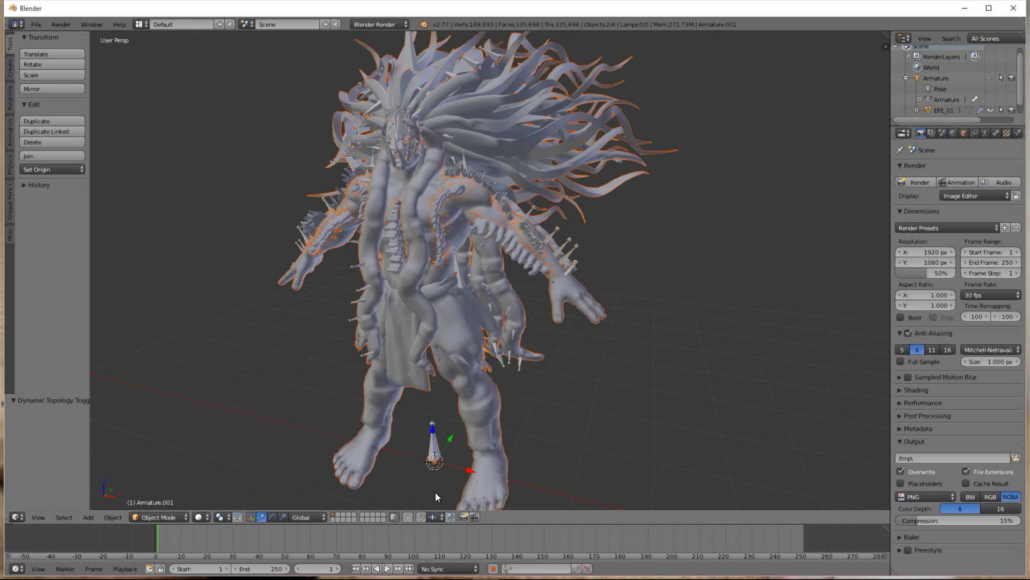
pyautogui.scroll(-1, 959, 86)
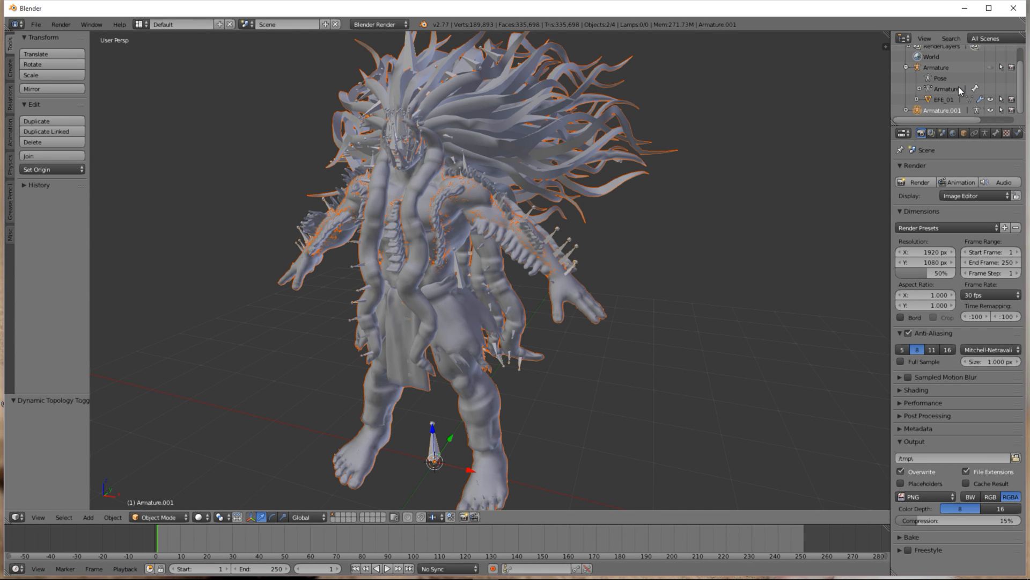
pyautogui.click(989, 109)
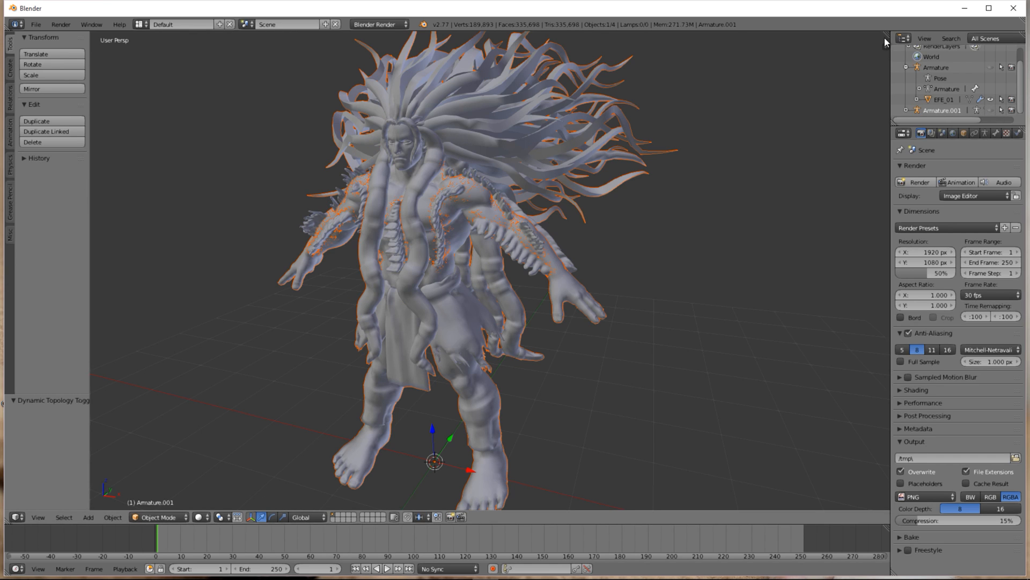
# - Split the 3D view into two side-by-side areas and turn the new one into a UV/Image Editor
pyautogui.moveTo(888, 33); pyautogui.dragTo(453, 214)
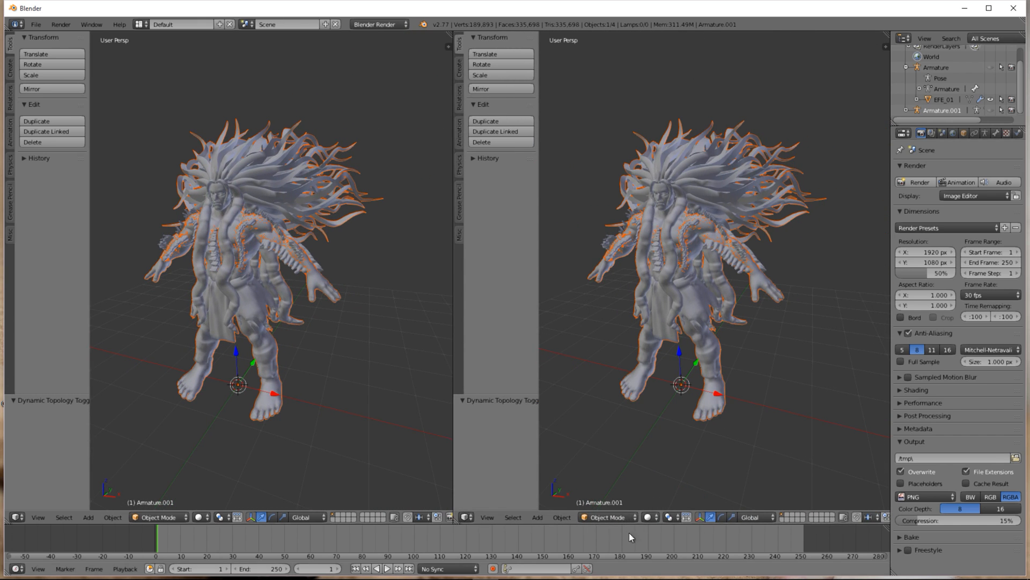
pyautogui.click(466, 517)
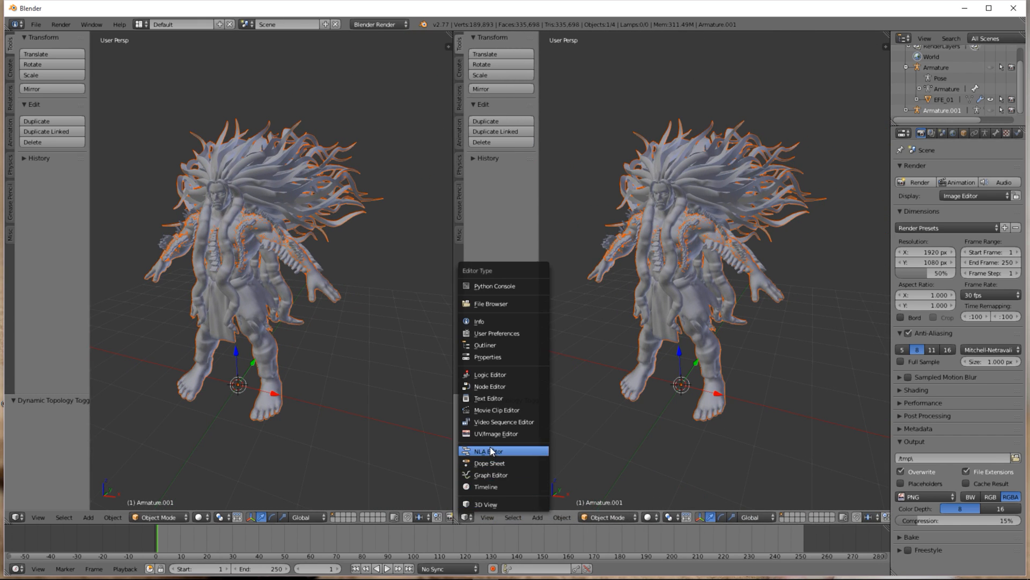
pyautogui.click(479, 433)
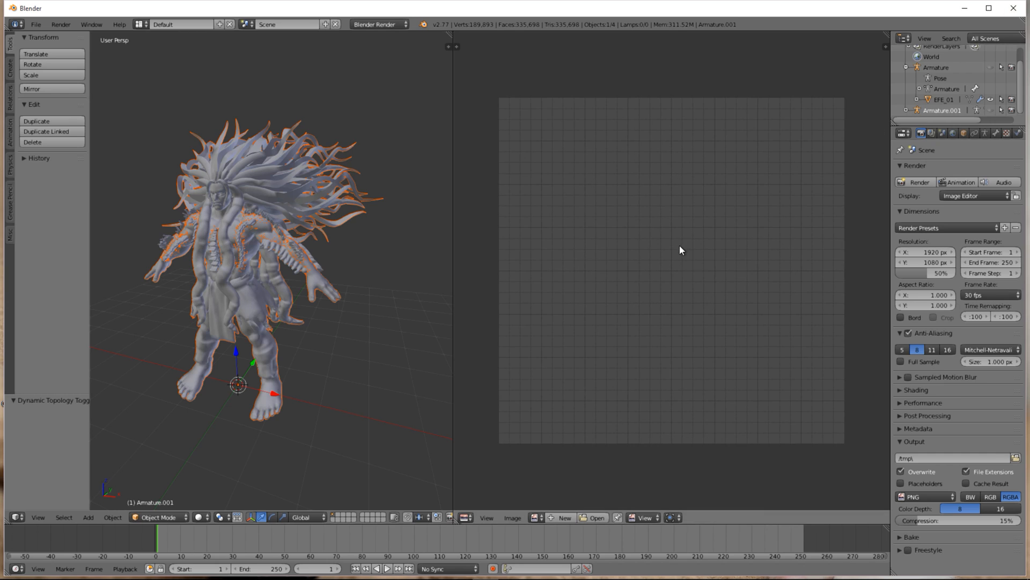
# - Select the EFE_01.001 mesh under Armature.001 and switch it to Edit Mode
pyautogui.click(905, 110)
pyautogui.scroll(-2, 932, 99)
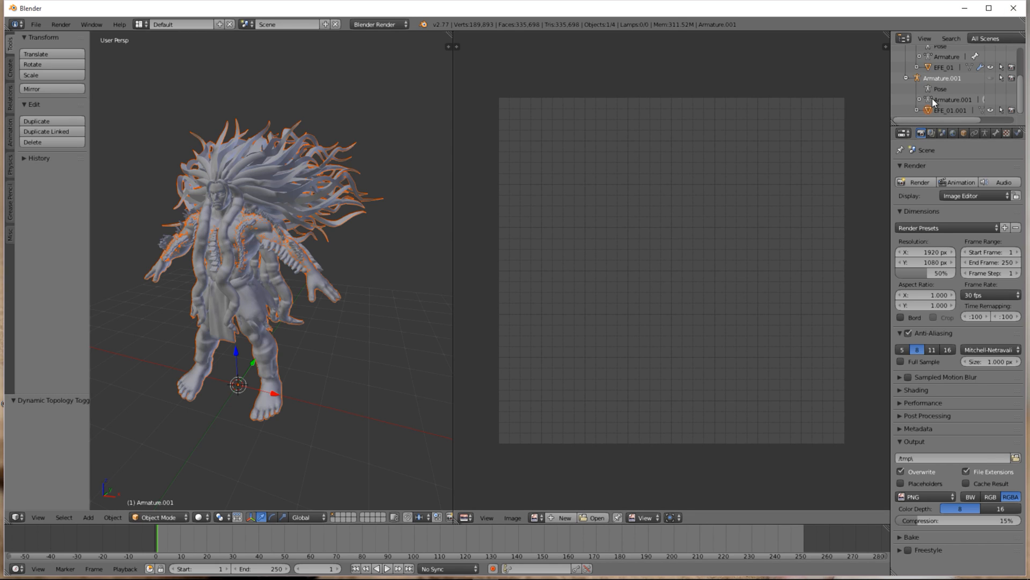
pyautogui.click(949, 110)
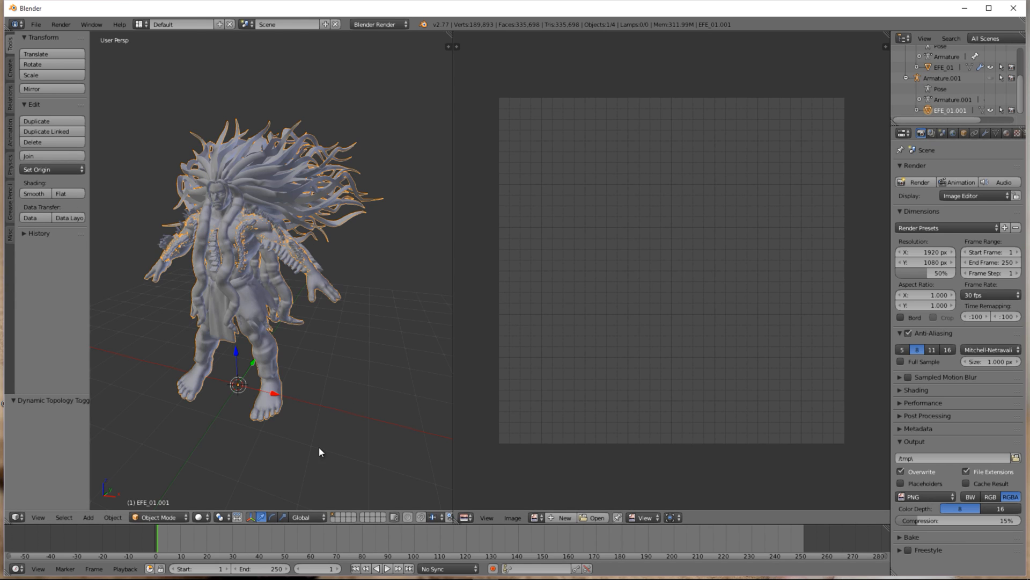
pyautogui.click(156, 517)
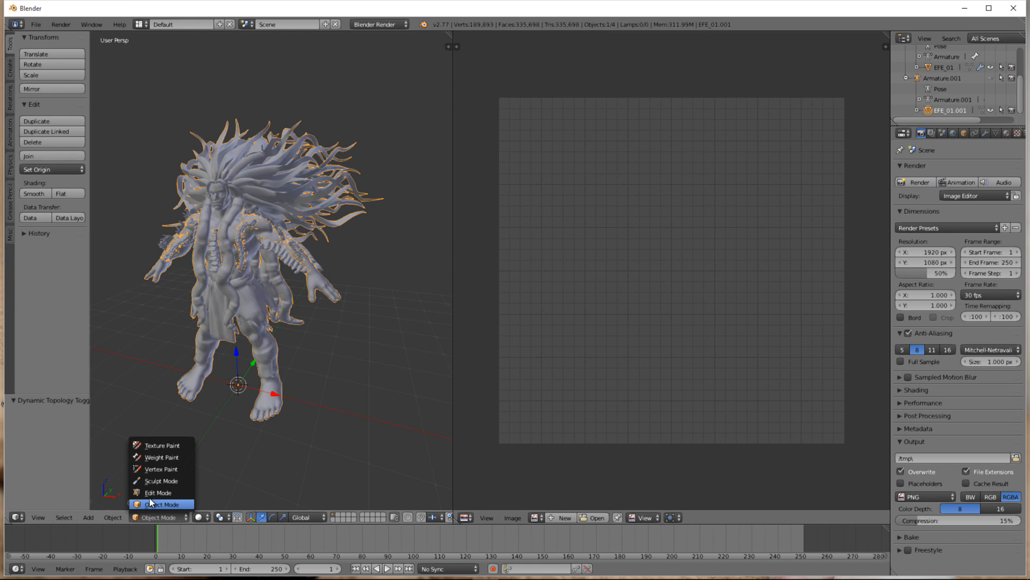
pyautogui.click(154, 491)
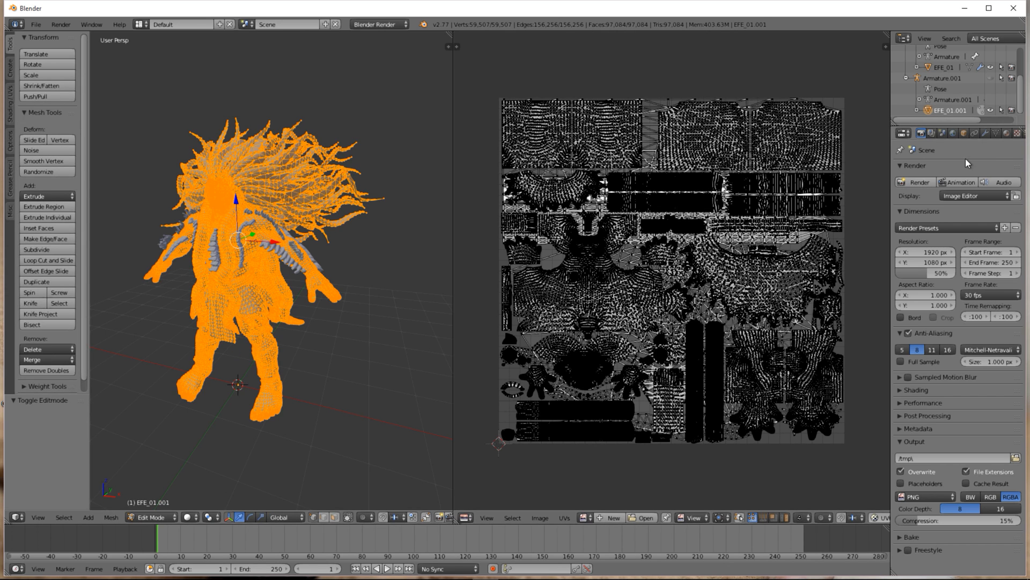
# - Deselect the faces of EFE_01.001 that use the E00_Lenz and E10_Hair2 materials
pyautogui.click(1007, 133)
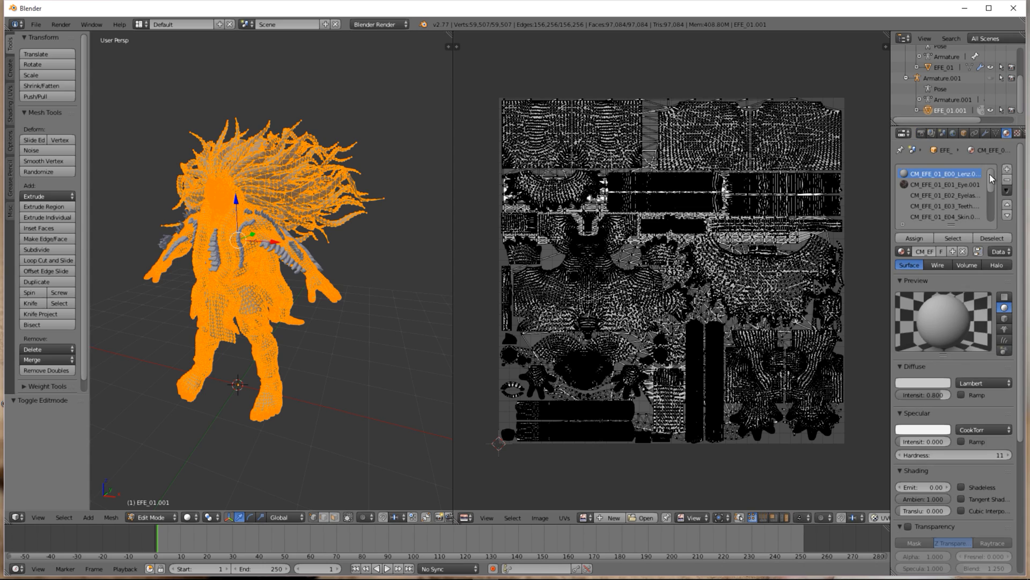
pyautogui.click(993, 236)
pyautogui.scroll(-6, 994, 183)
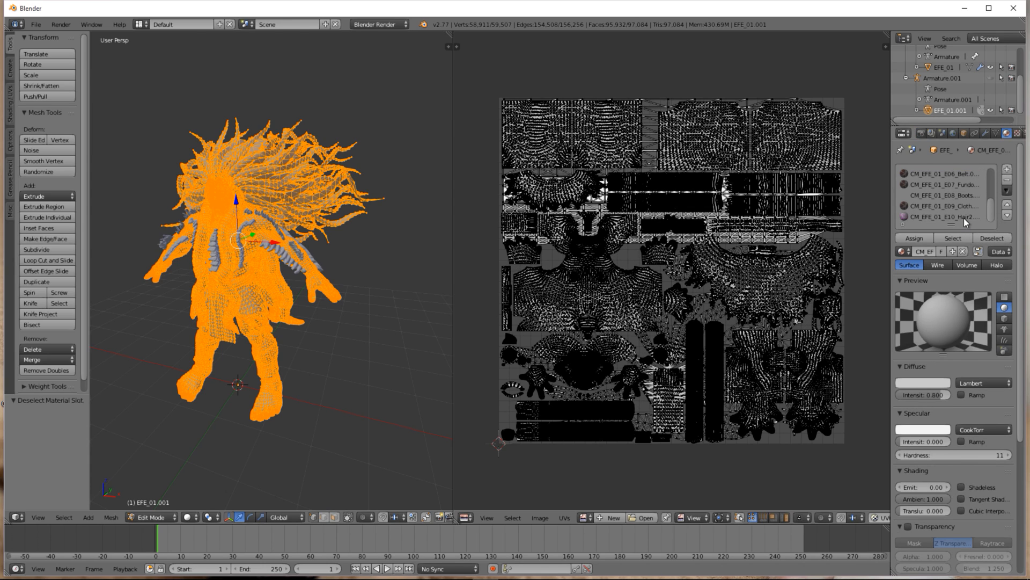
pyautogui.click(964, 217)
pyautogui.click(992, 238)
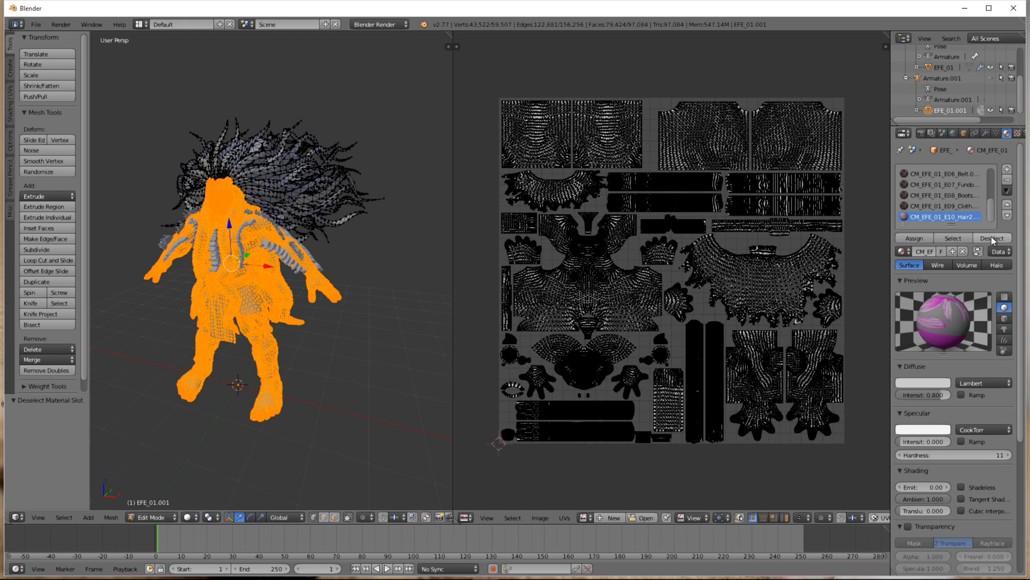
# - Turn off selection syncing between the UV editor and the mesh
pyautogui.click(740, 517)
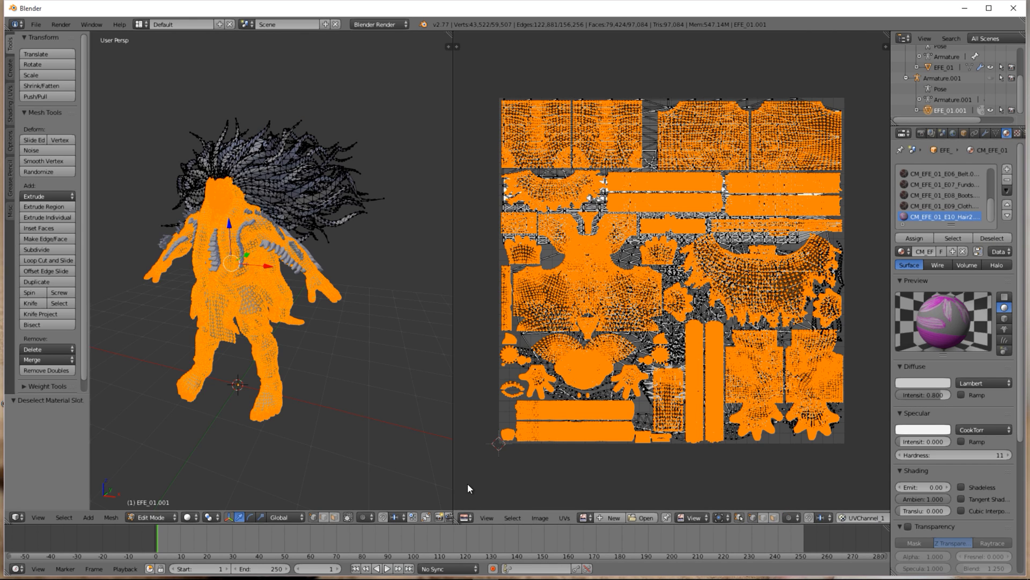
pyautogui.click(571, 517)
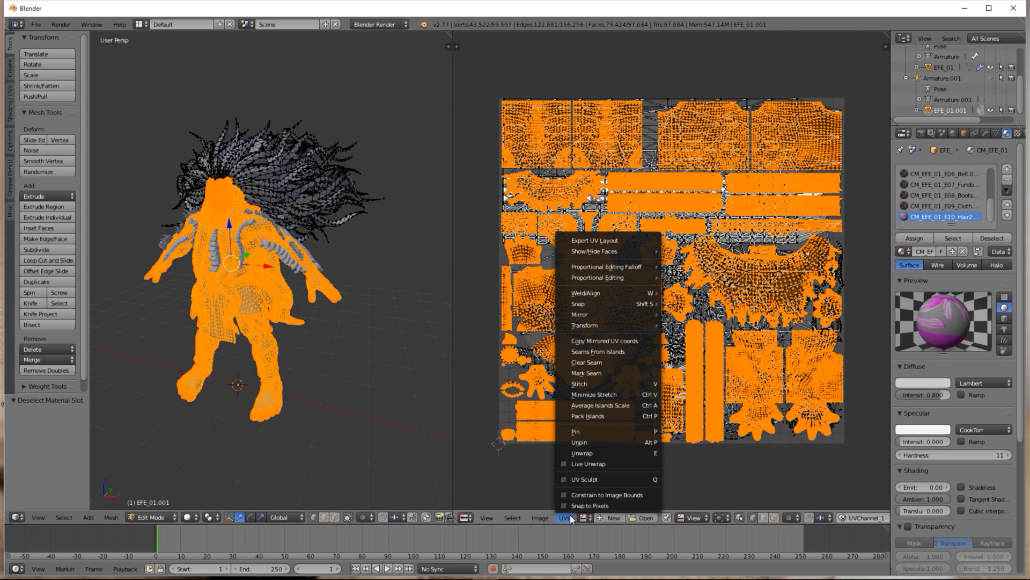
pyautogui.click(495, 463)
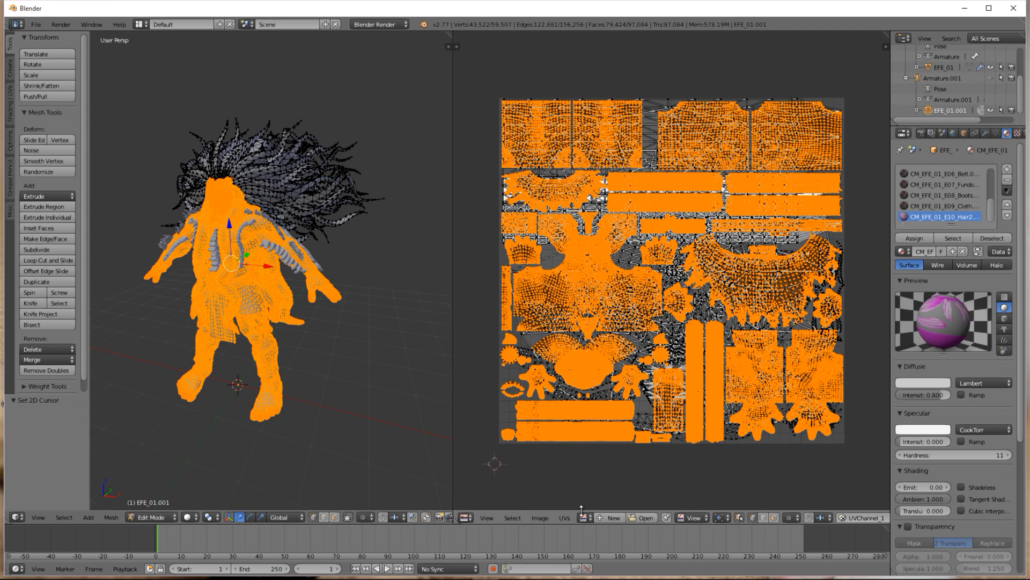
# - Create a blank image named EFE_Norma2 at 4096 × 4096 px for the selected faces
pyautogui.click(602, 517)
pyautogui.click(625, 478)
pyautogui.write('EF')
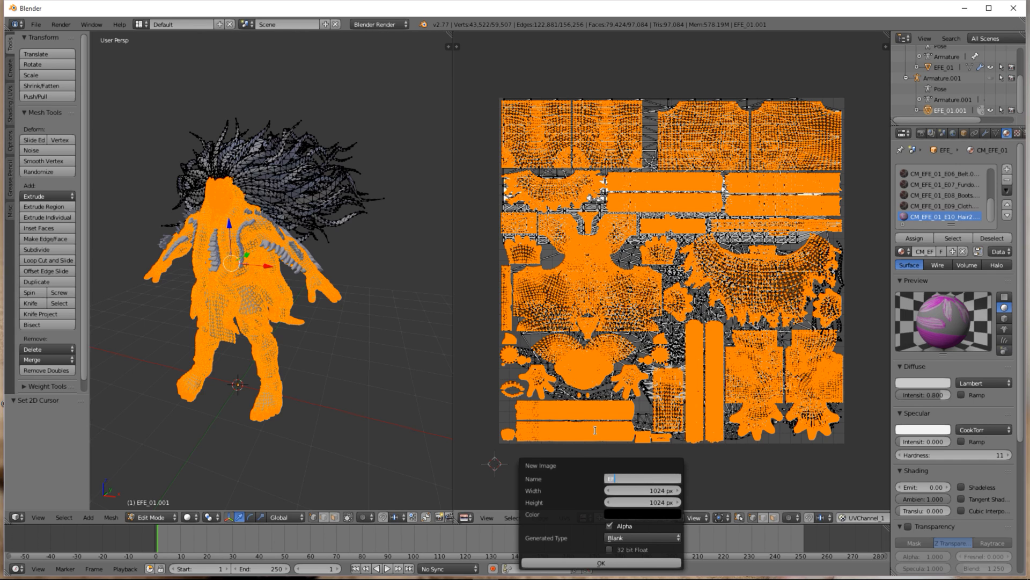
pyautogui.write('E_Norma2')
pyautogui.click(623, 494)
pyautogui.click(624, 491)
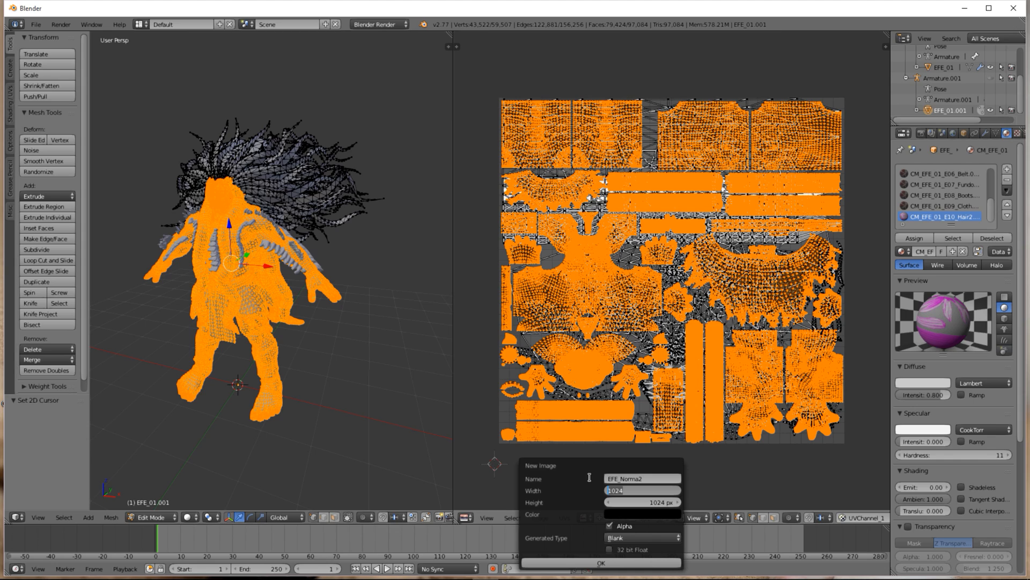
pyautogui.write('4096')
pyautogui.press('Return')
pyautogui.click(612, 502)
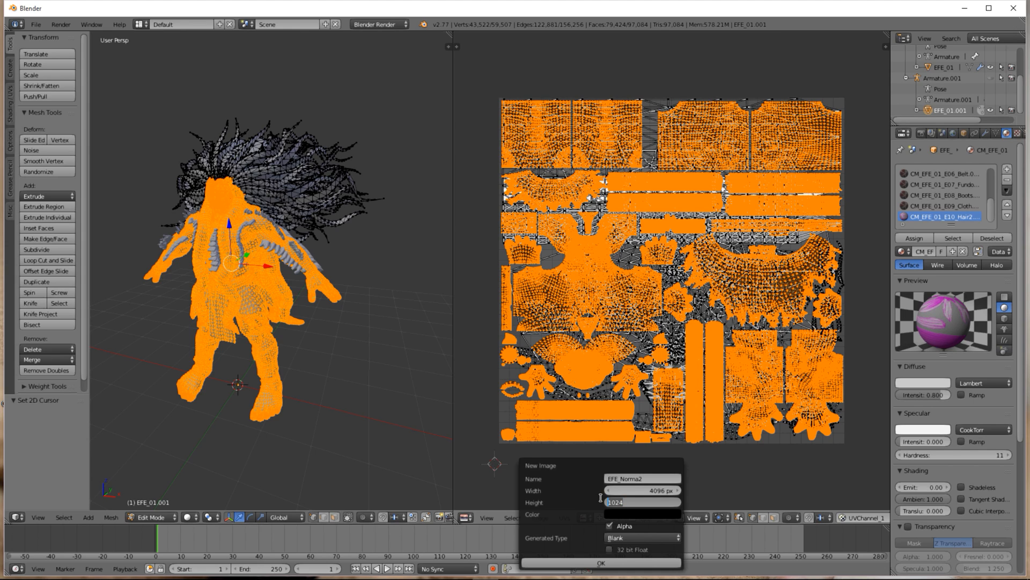
pyautogui.write('4096')
pyautogui.press('Return')
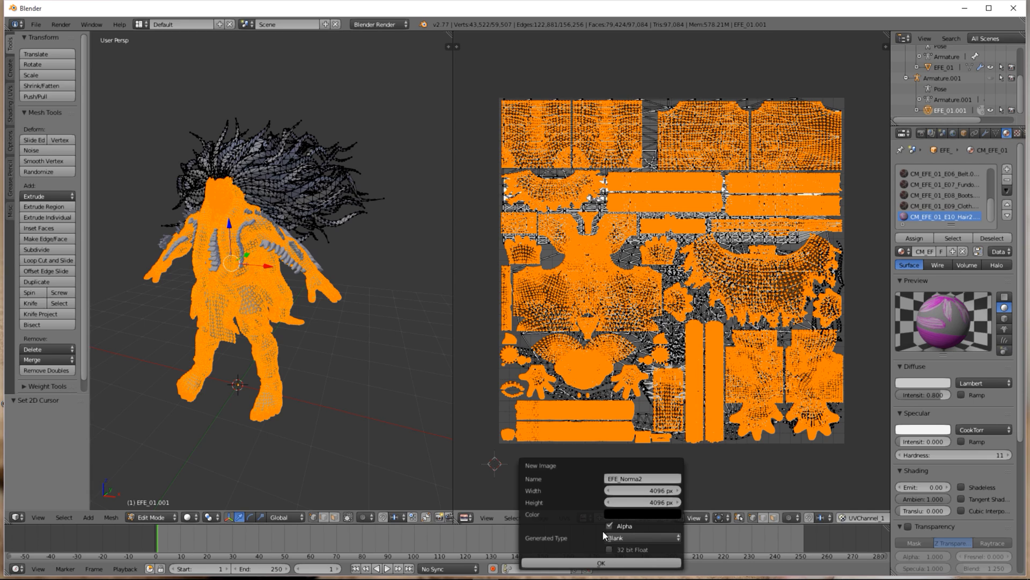
pyautogui.click(609, 561)
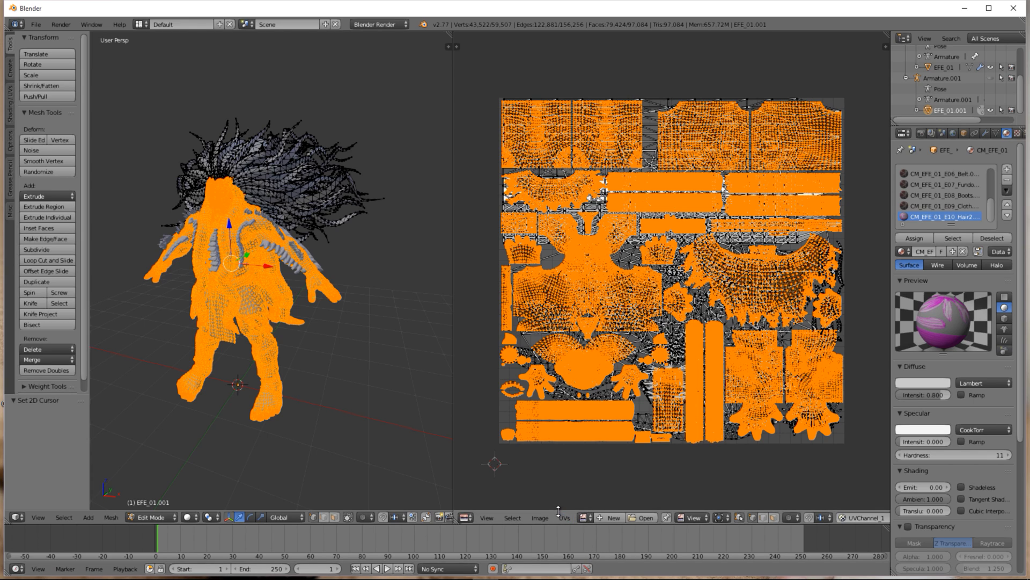
# - Pin the selected UVs of EFE_01.001 and unwrap the selected faces
pyautogui.click(564, 518)
pyautogui.click(576, 432)
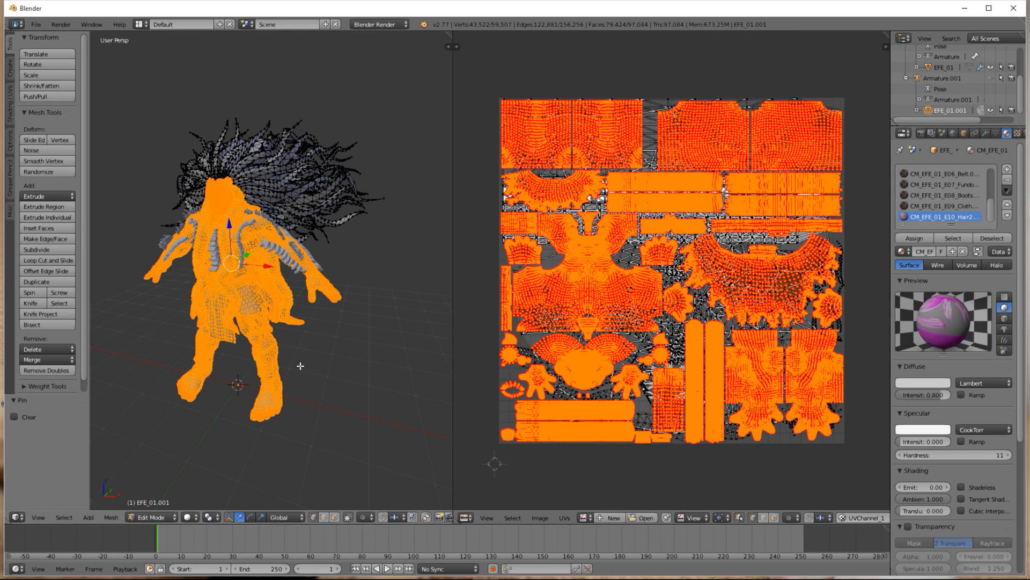
pyautogui.press('u')
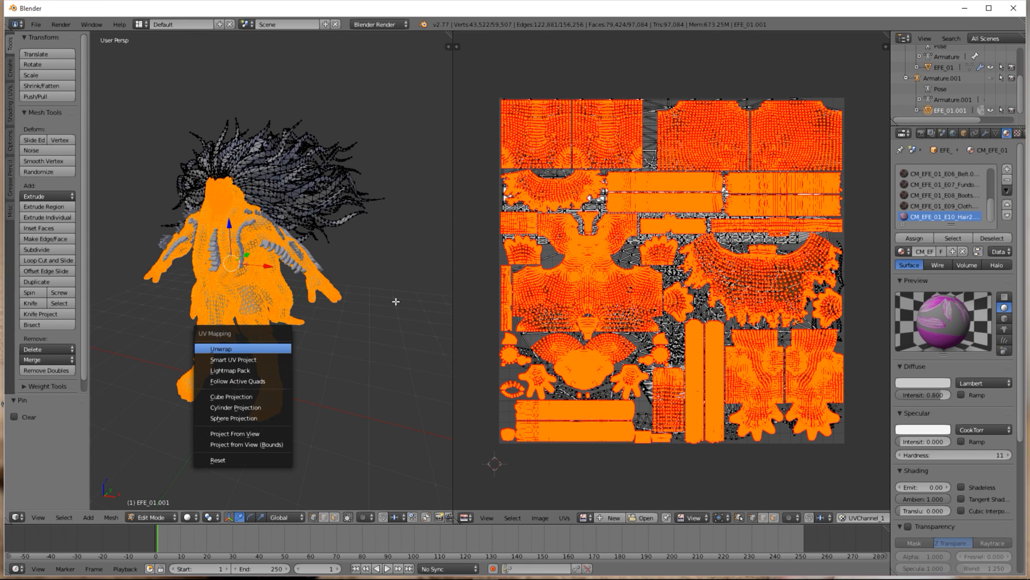
pyautogui.press('Return')
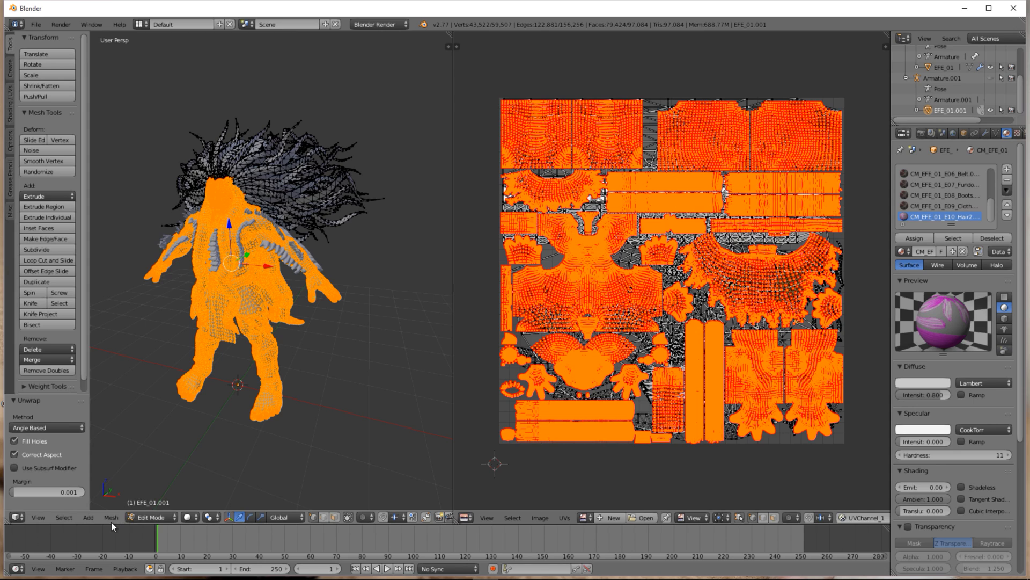
# - Select the sculpted high-poly mesh EFE_01 and switch it to Edit Mode
pyautogui.scroll(2, 976, 78)
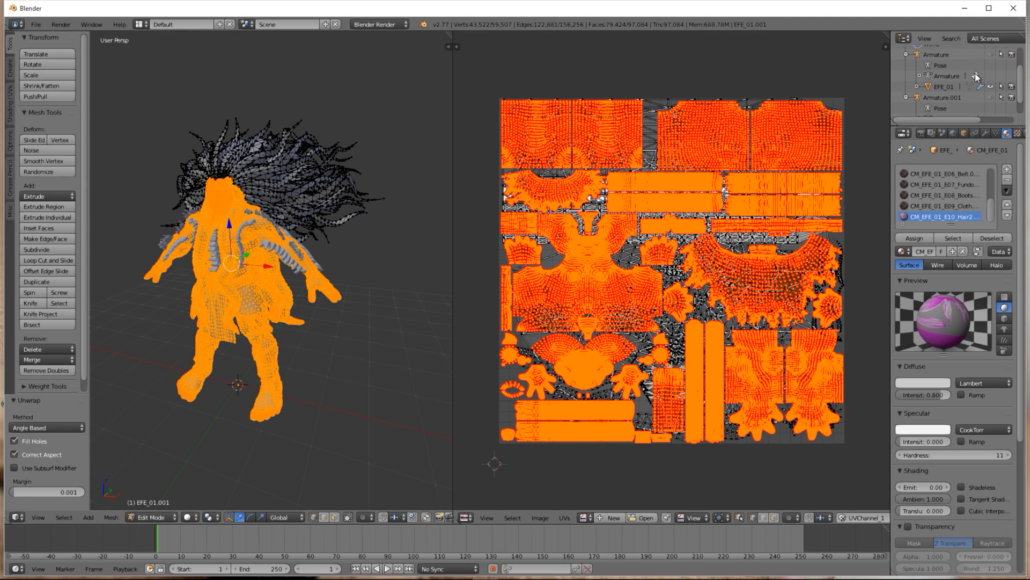
pyautogui.click(944, 87)
pyautogui.moveTo(281, 273); pyautogui.dragTo(305, 257, button='middle')
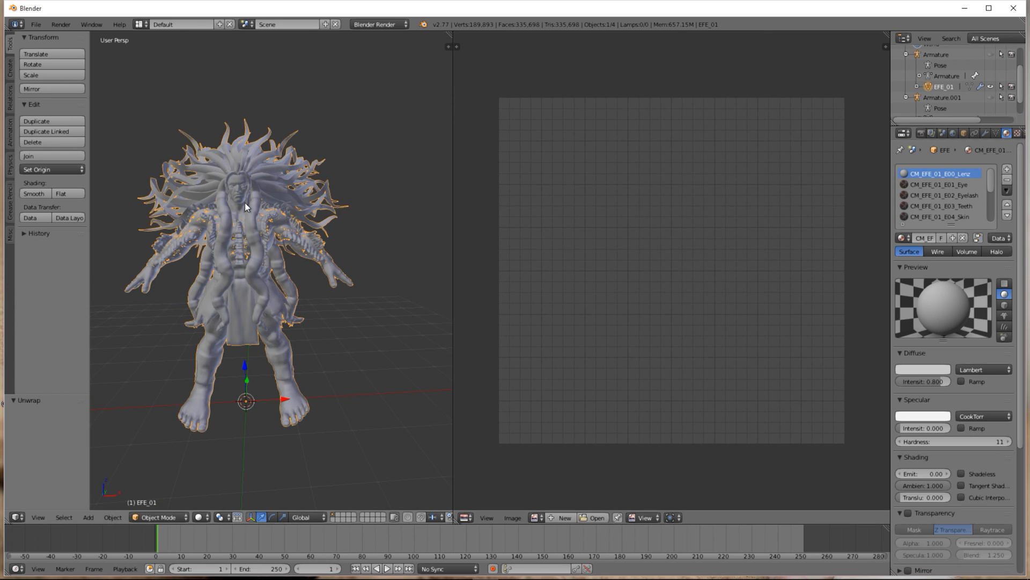
pyautogui.scroll(5, 237, 214)
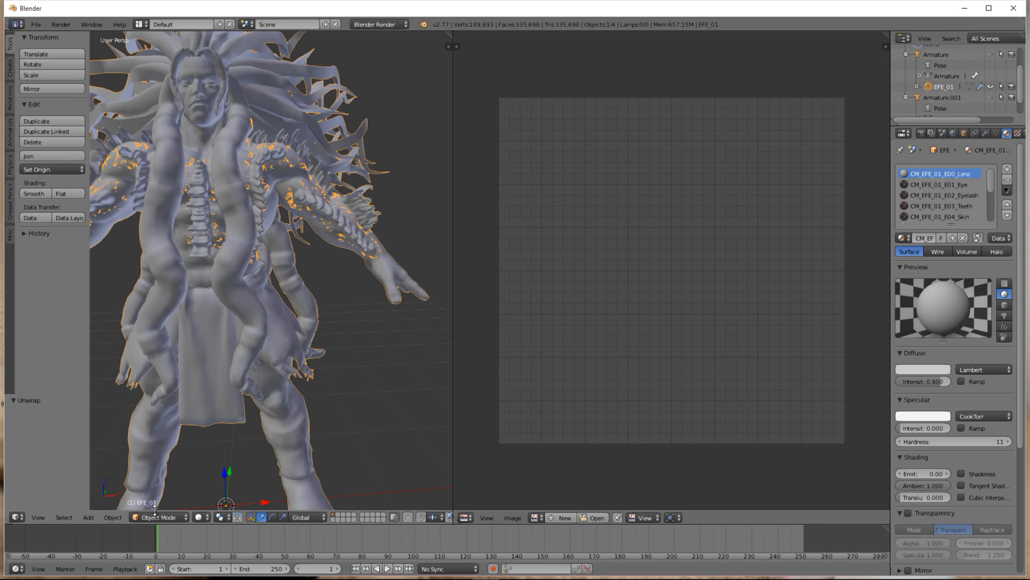
pyautogui.click(154, 517)
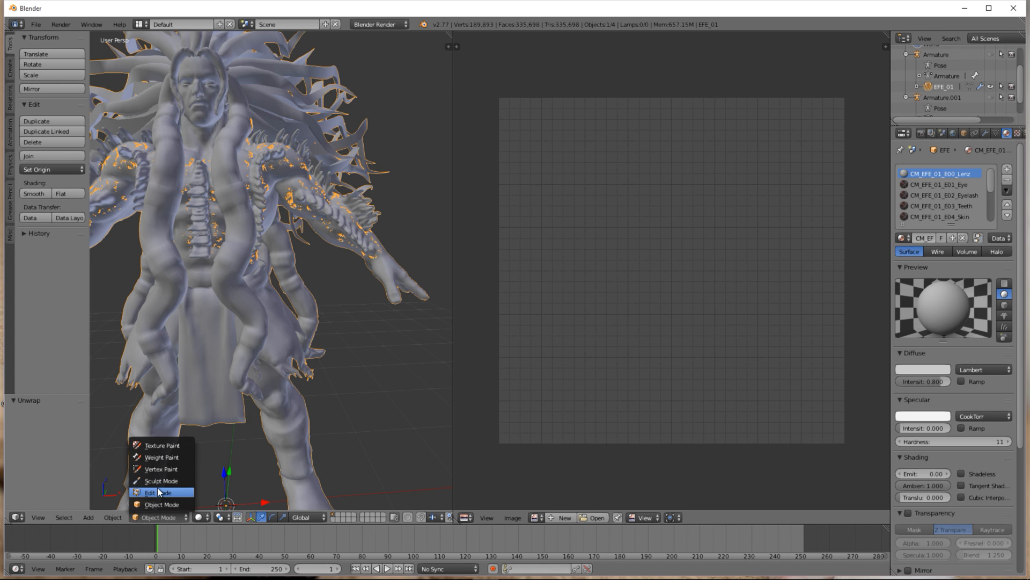
pyautogui.click(156, 493)
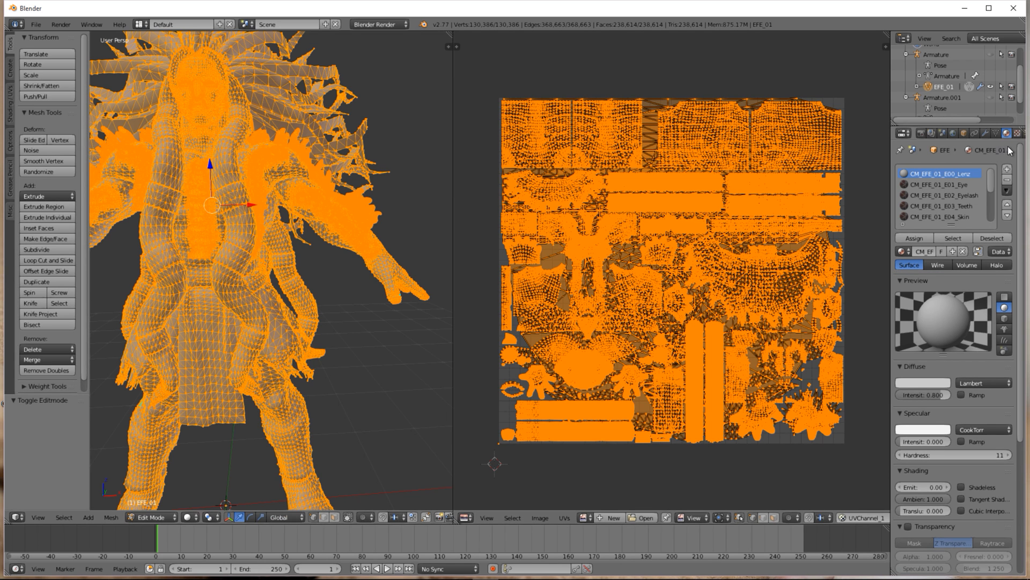
# - Deselect the faces of materials CM_EFE_01_E00_Lenz and CM_EFE_01_E10_Hair2 on EFE_01, and pin the remaining selected UVs
pyautogui.click(993, 235)
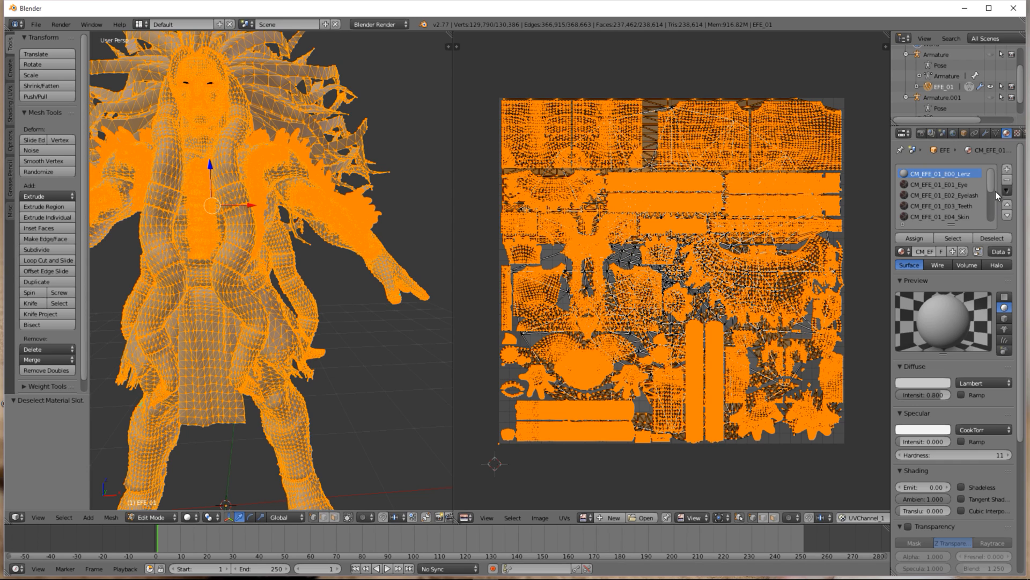
pyautogui.moveTo(993, 179); pyautogui.dragTo(988, 222)
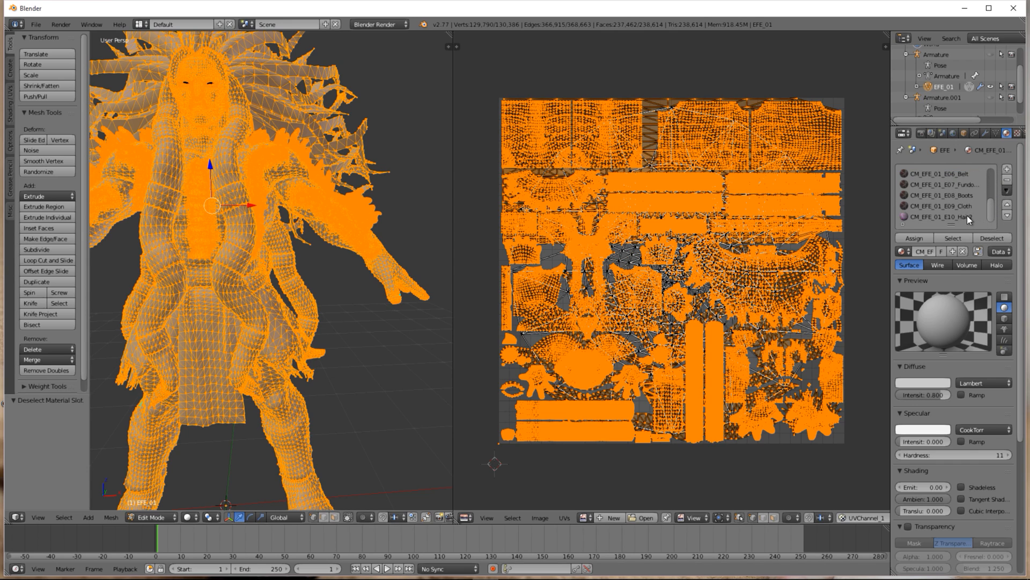
pyautogui.click(967, 217)
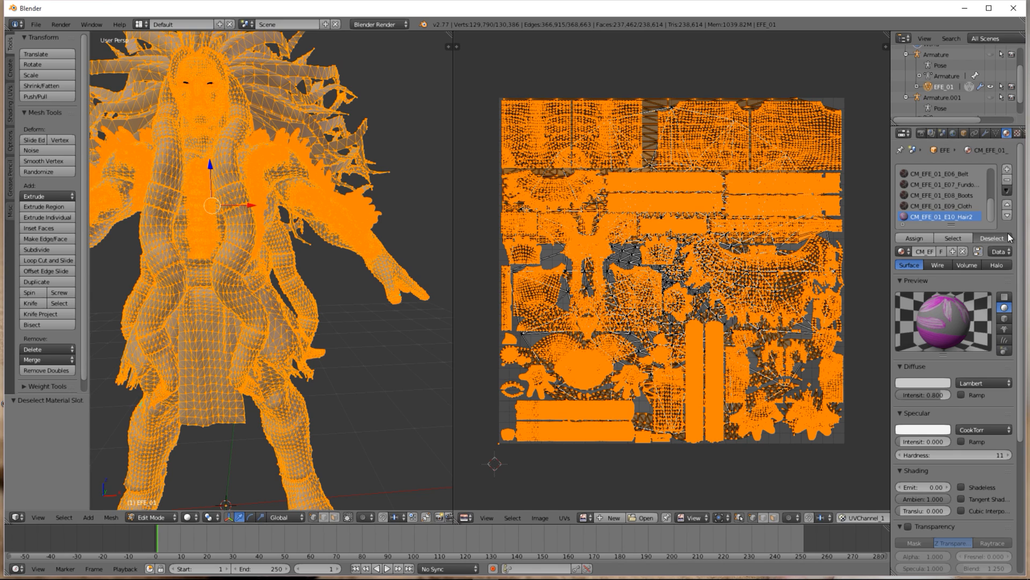
pyautogui.click(1009, 236)
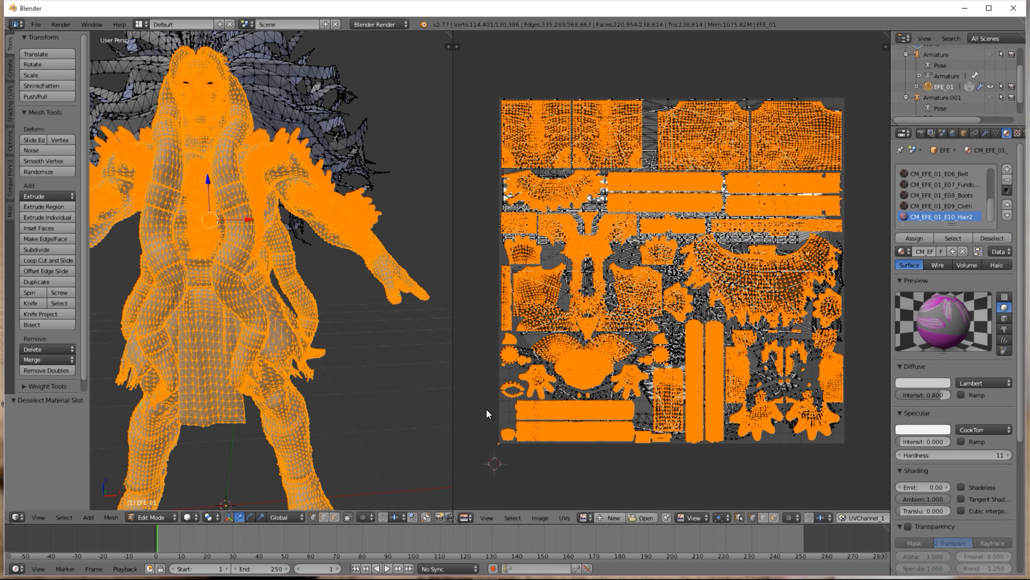
pyautogui.press('p')
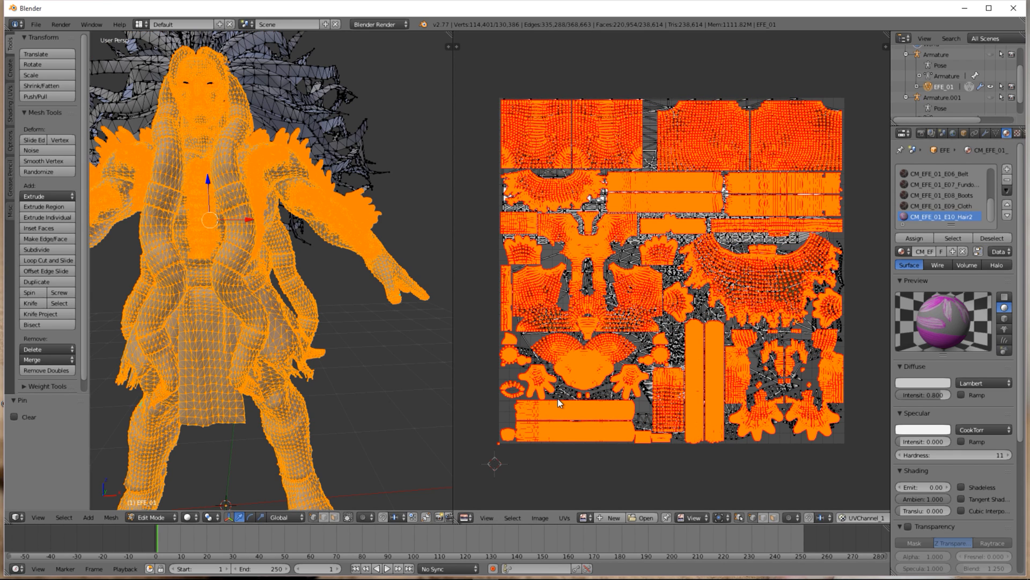
# - Add EFE_01.001 to the selection as the active object and switch it to Edit Mode
pyautogui.scroll(-2, 961, 69)
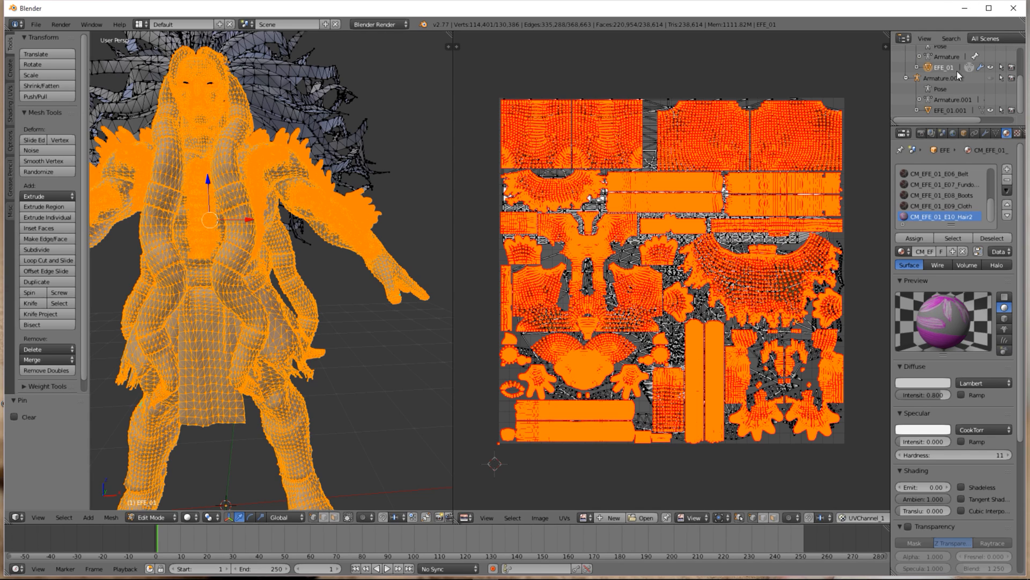
pyautogui.click(941, 108)
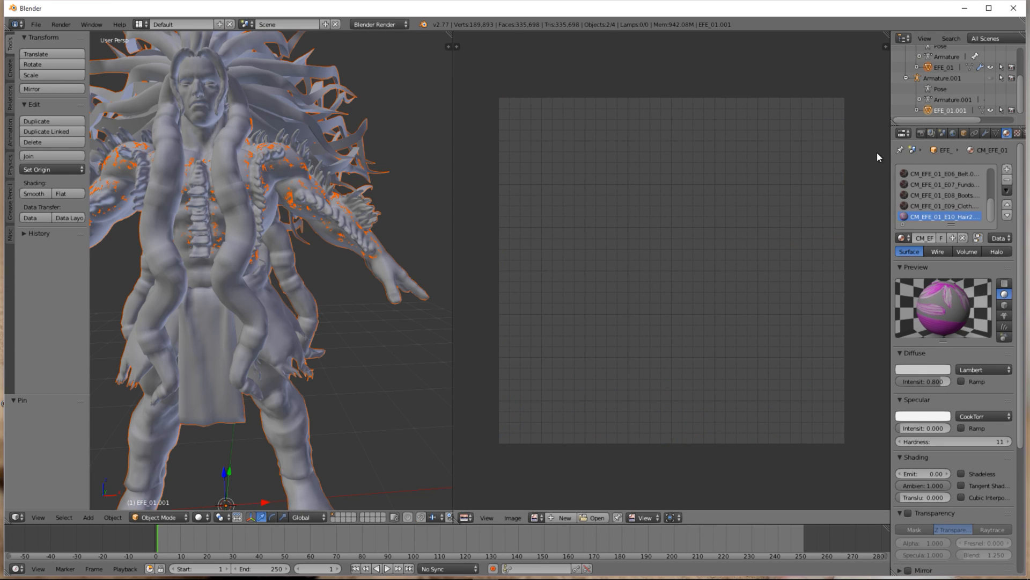
pyautogui.click(155, 516)
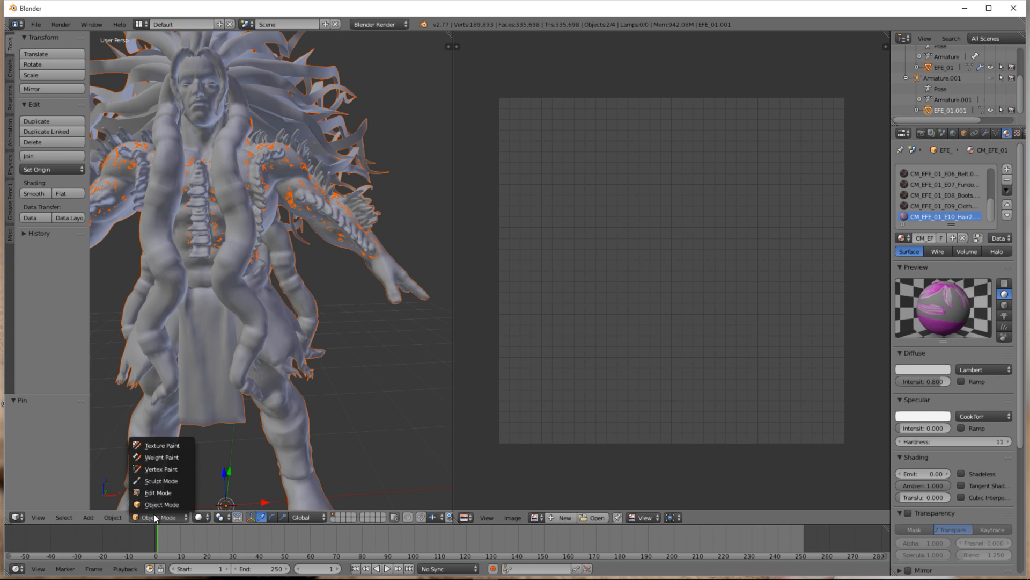
pyautogui.click(153, 497)
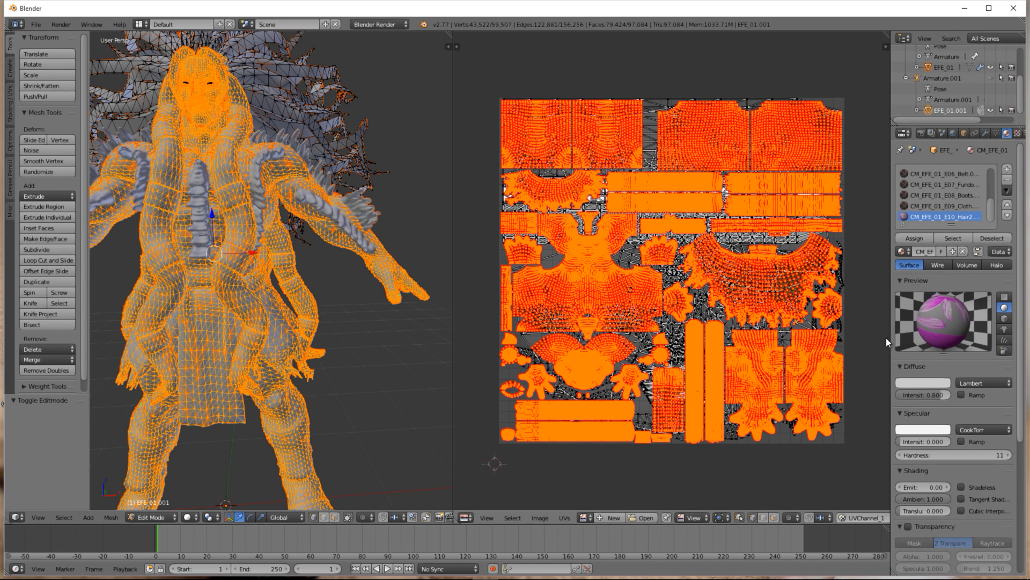
# - Expand the render bake settings and set the bake mode to Normals
pyautogui.click(921, 133)
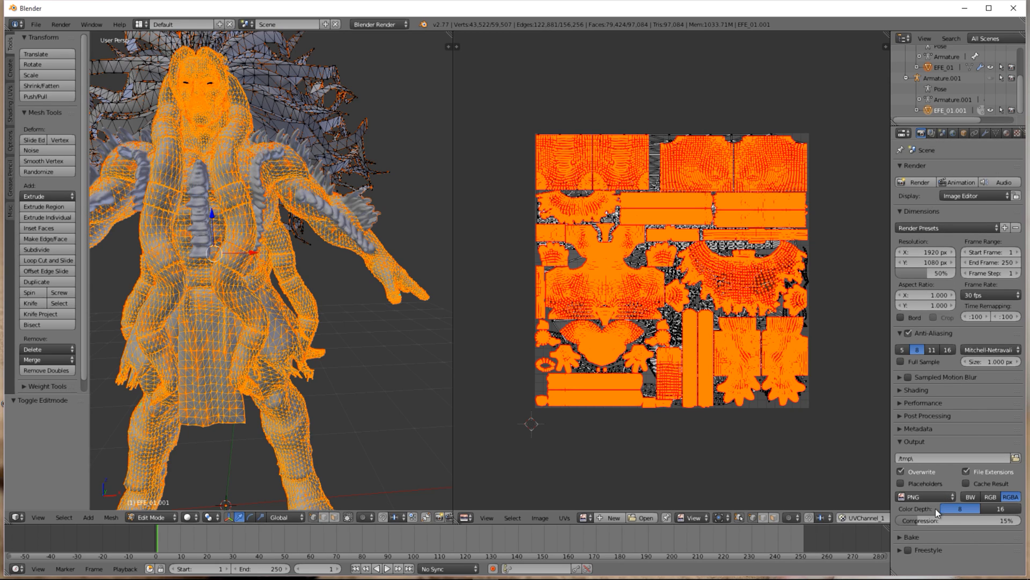
pyautogui.click(911, 532)
pyautogui.scroll(-3, 916, 533)
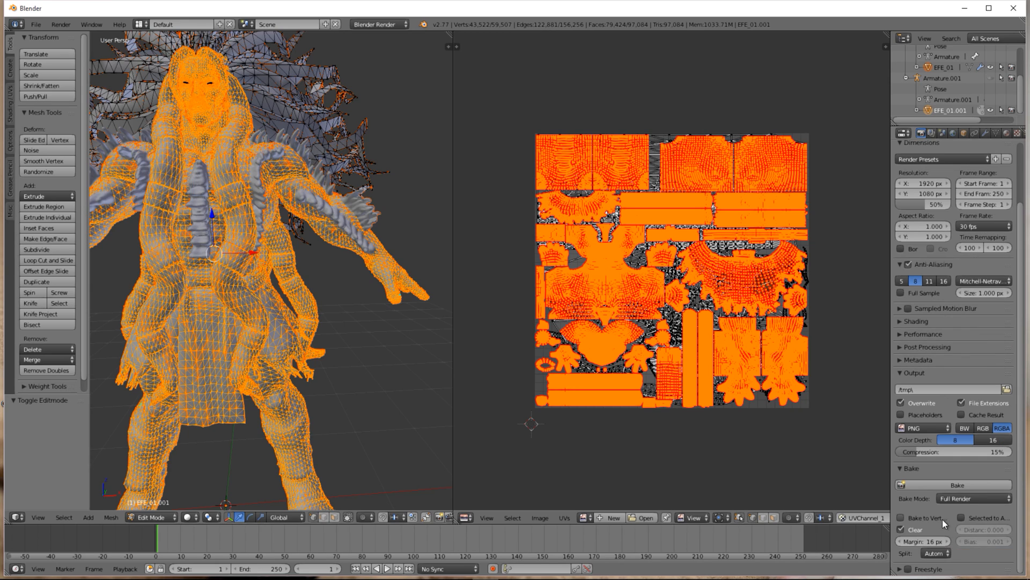
pyautogui.click(955, 498)
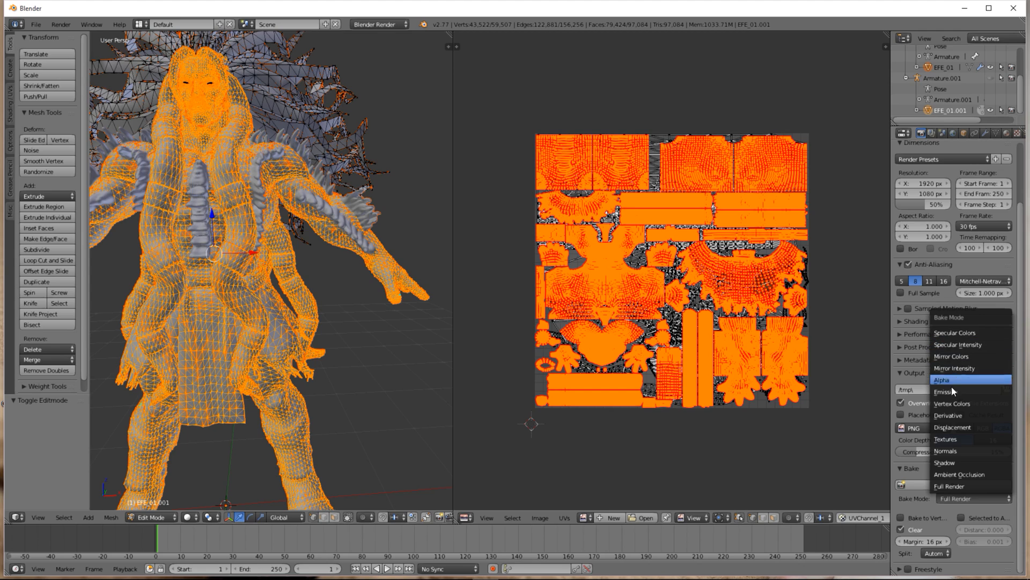
pyautogui.click(952, 439)
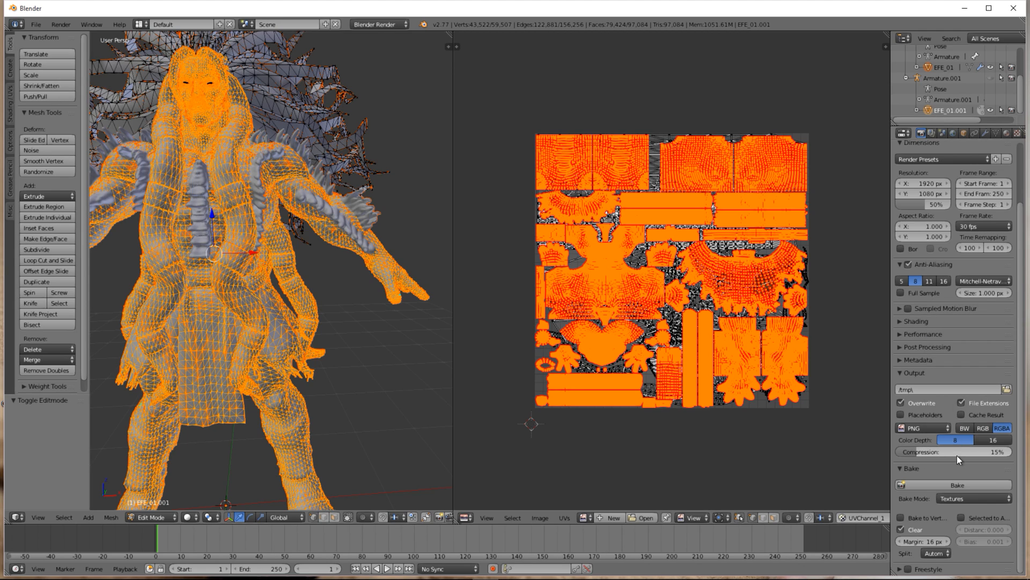
pyautogui.click(946, 498)
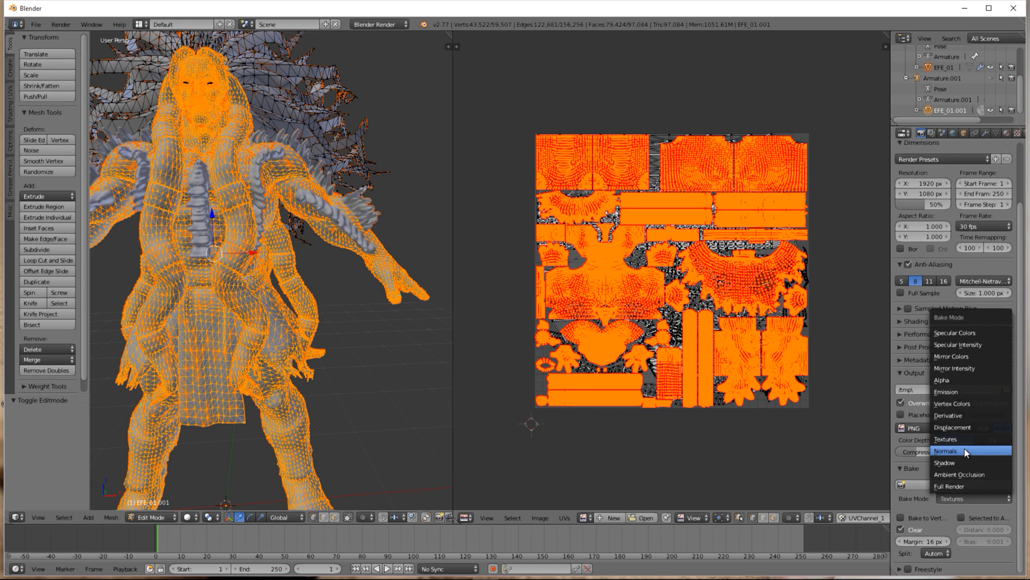
pyautogui.click(966, 451)
# - Enable Selected to Active baking and start baking the tangent-space normal map
pyautogui.scroll(-2, 959, 509)
pyautogui.click(961, 517)
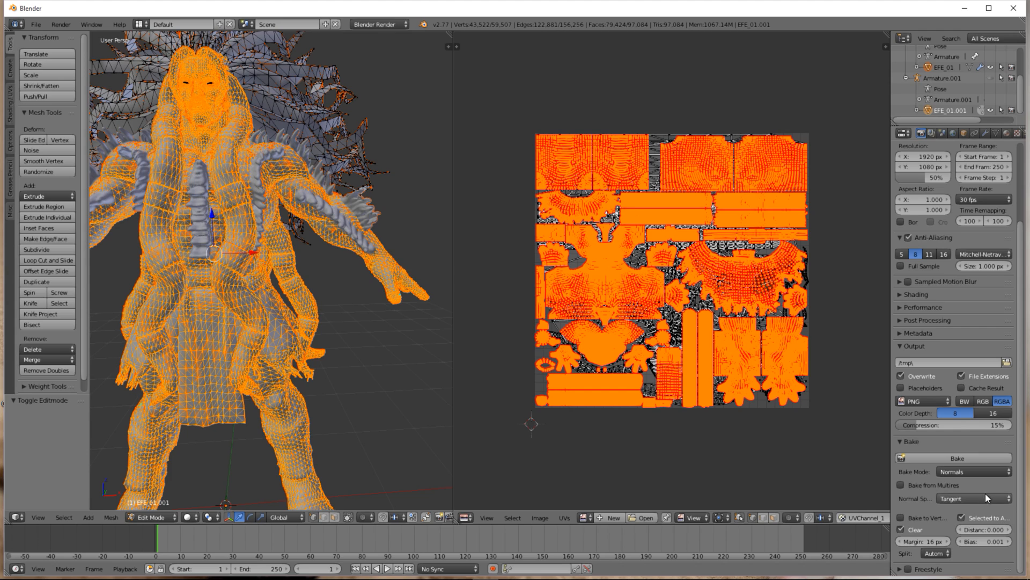
pyautogui.click(947, 463)
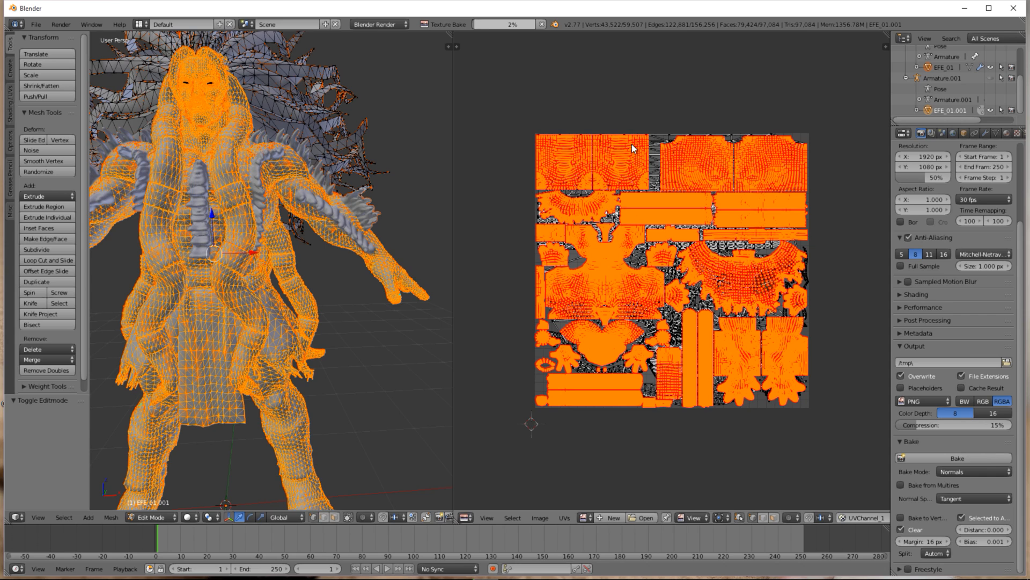
pyautogui.scroll(1, 632, 102)
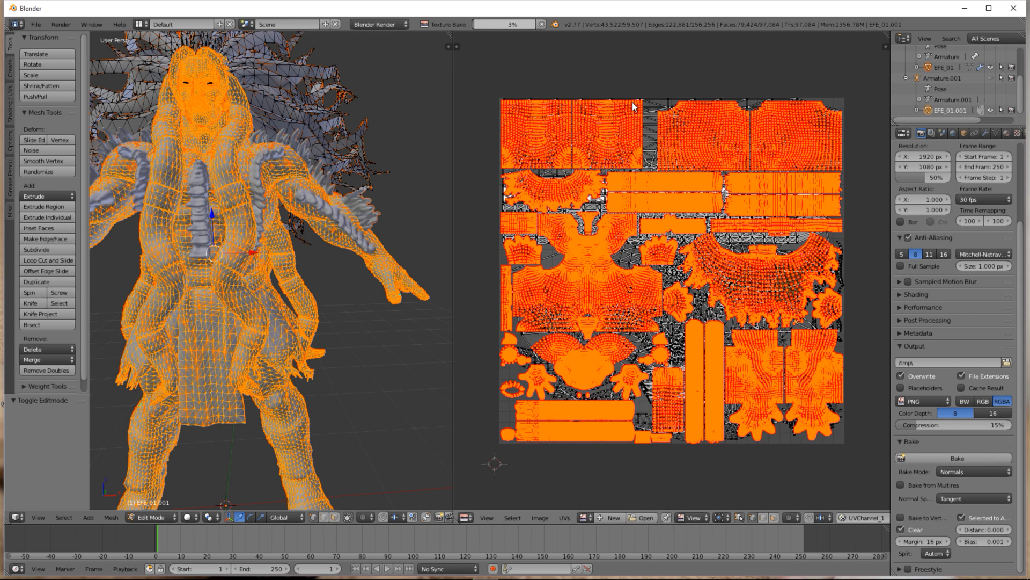